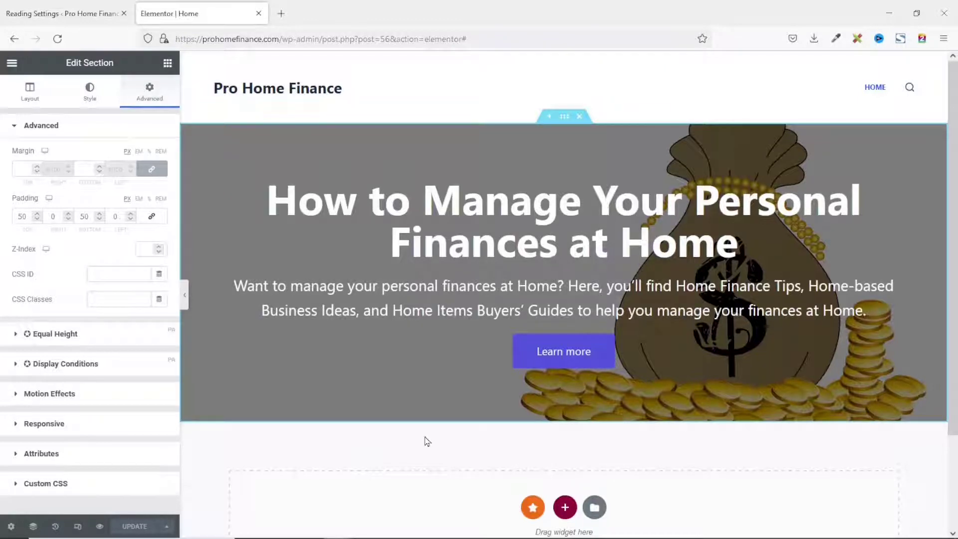
# - Add a new single-column section below the hero section of the home page
pyautogui.scroll(-2, 460, 426)
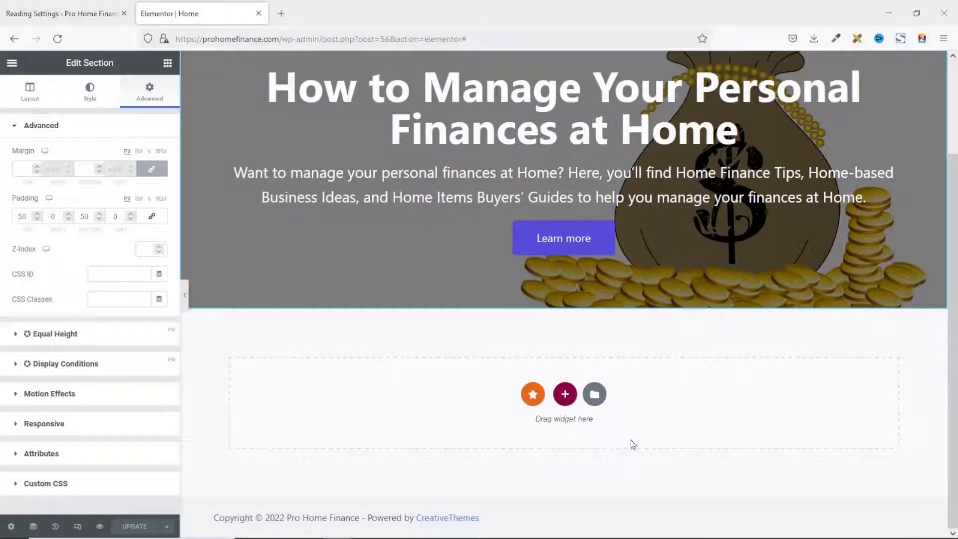
pyautogui.click(564, 395)
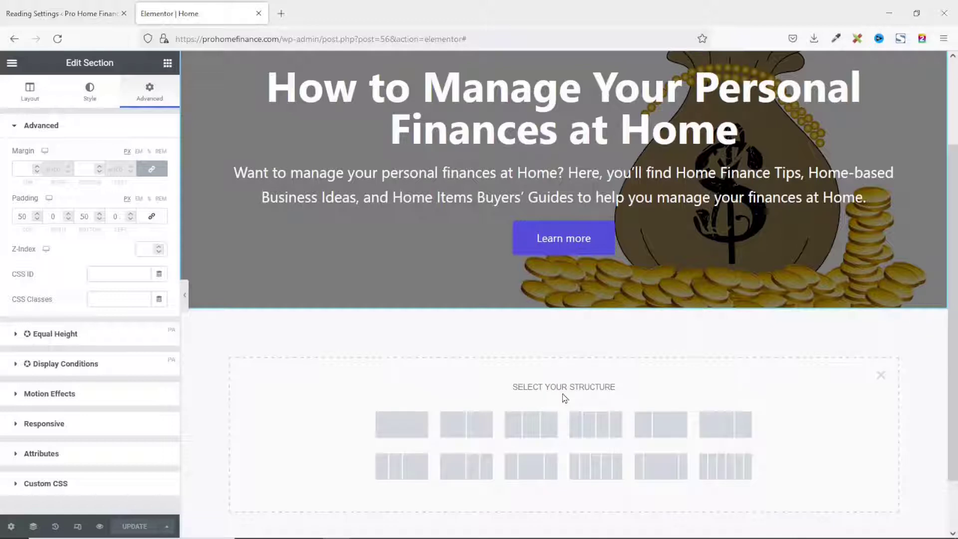
pyautogui.click(402, 430)
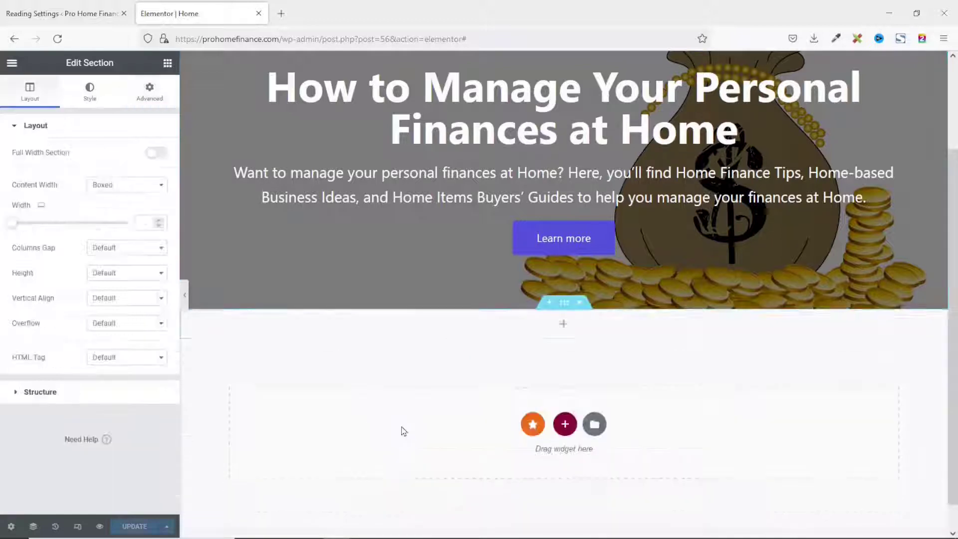
# - Unlink the new section's padding values and set its top and bottom padding to 50 px
pyautogui.click(143, 92)
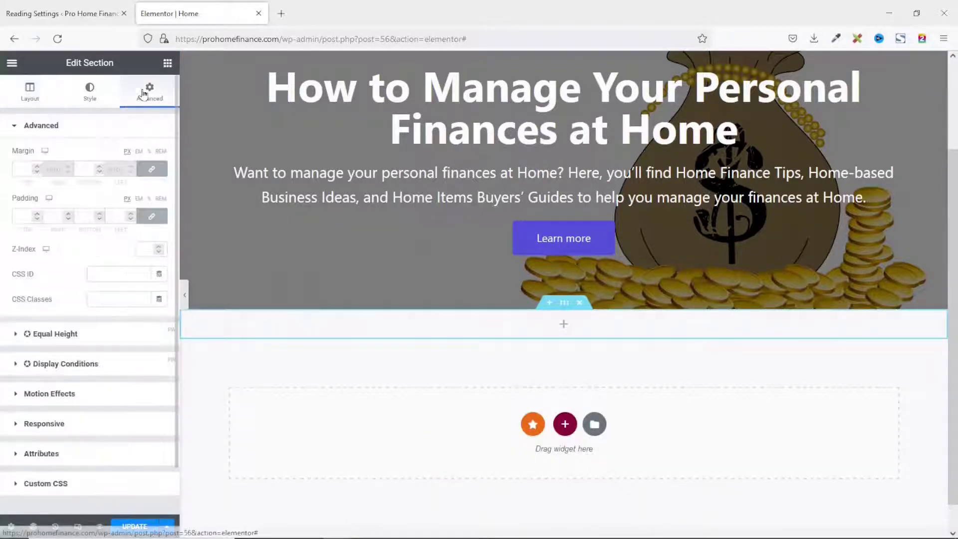
pyautogui.click(150, 220)
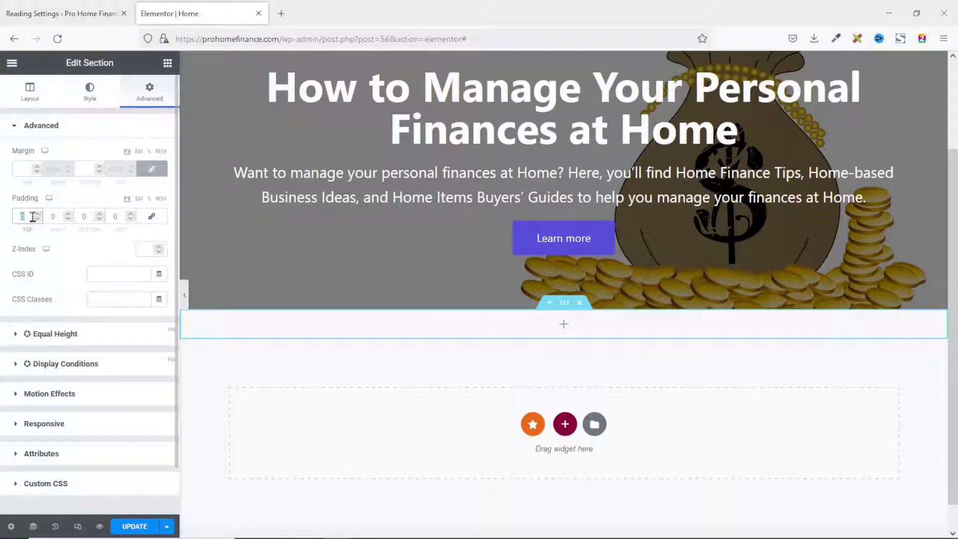
pyautogui.write('50')
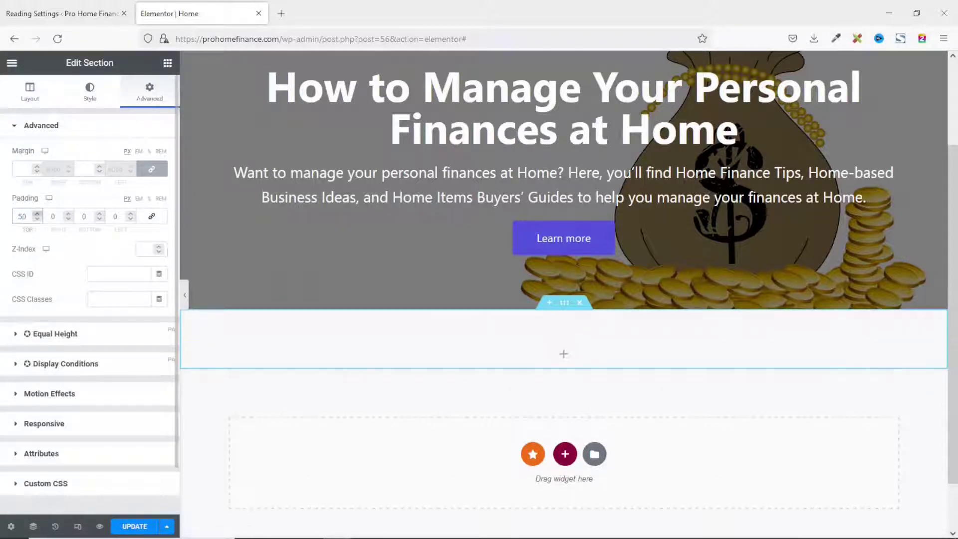
pyautogui.doubleClick(83, 217)
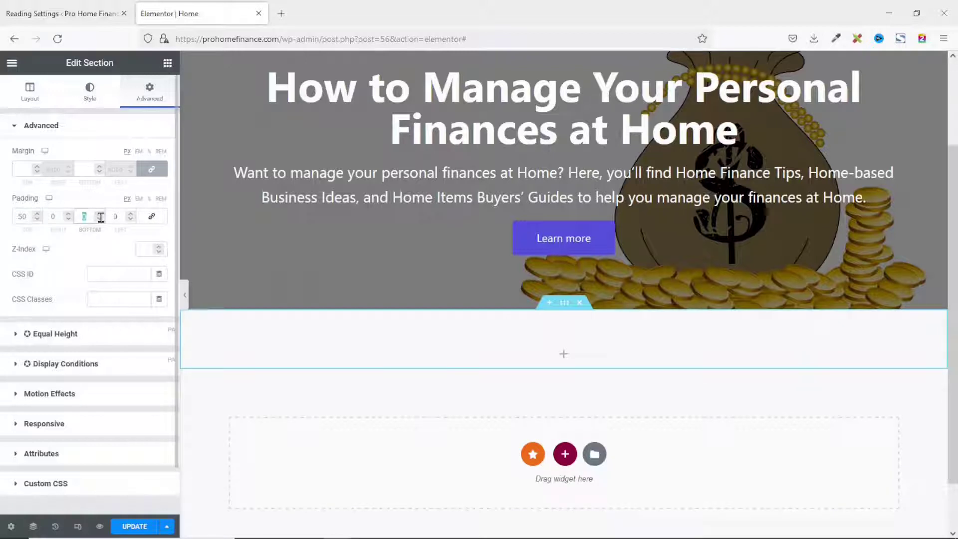
pyautogui.write('50')
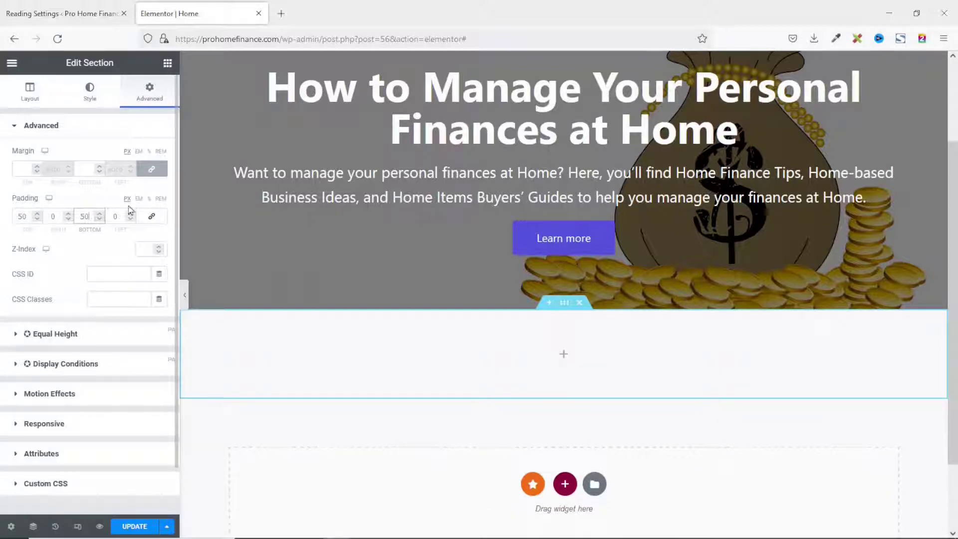
# - Add a Heading widget to the new section with the title "Popular Posts" and centre-align it
pyautogui.click(168, 64)
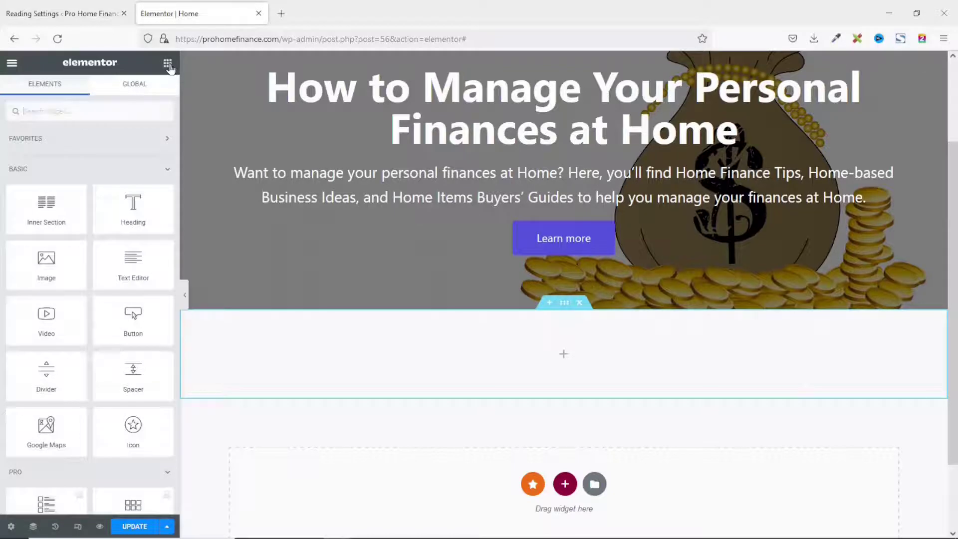
pyautogui.moveTo(132, 220); pyautogui.dragTo(409, 359)
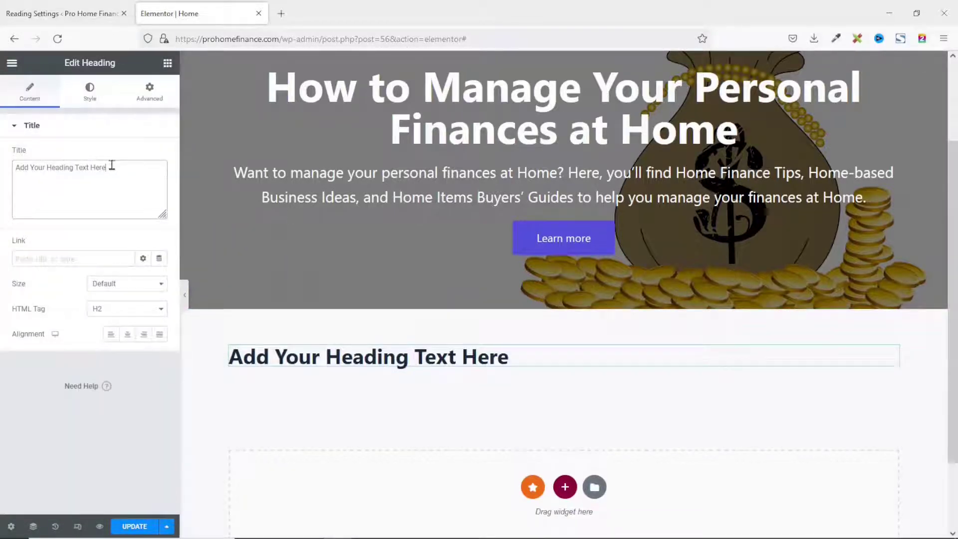
pyautogui.moveTo(112, 167); pyautogui.dragTo(2, 172)
pyautogui.write('Popular Posts')
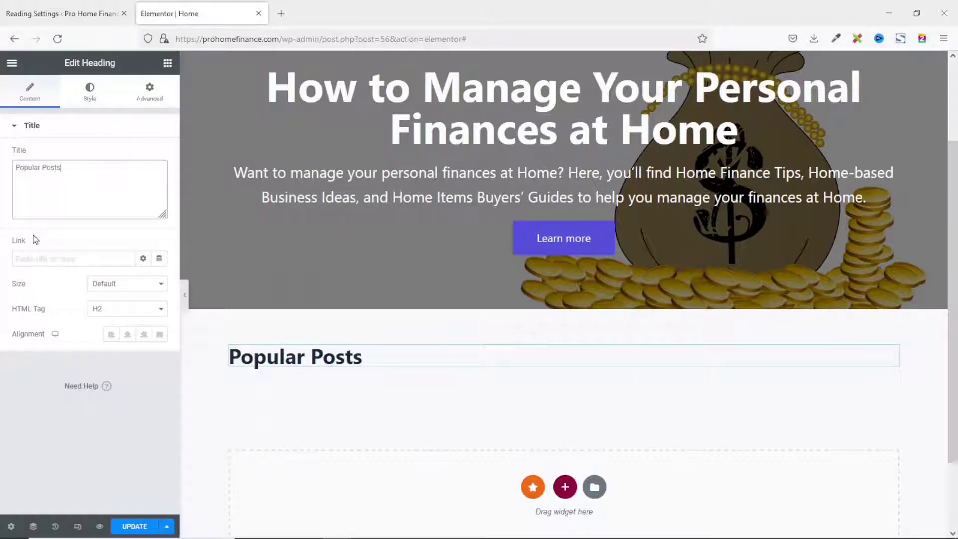
pyautogui.click(128, 336)
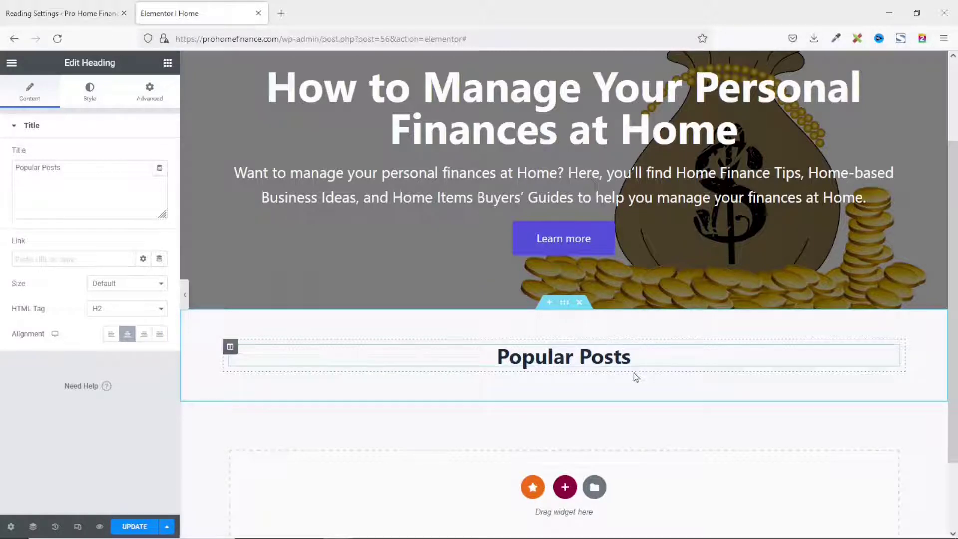
pyautogui.click(90, 92)
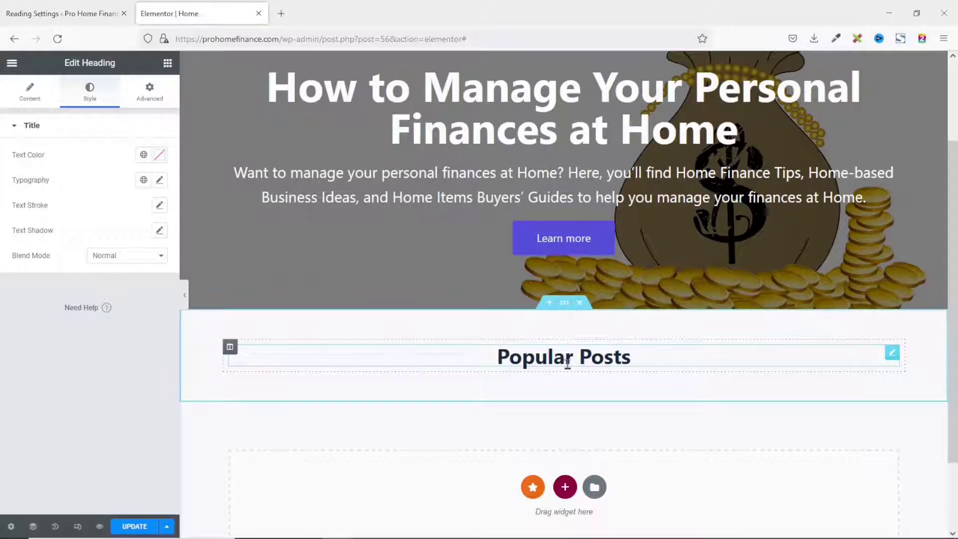
# - Search the widgets for "blog" and place the Blog widget under the Popular Posts heading, then review its post grid
pyautogui.click(168, 63)
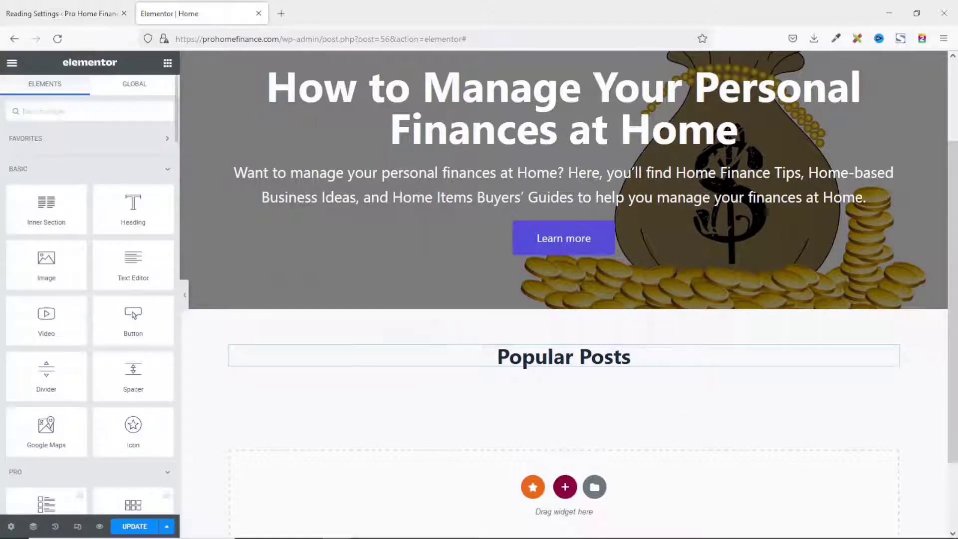
pyautogui.write('blog')
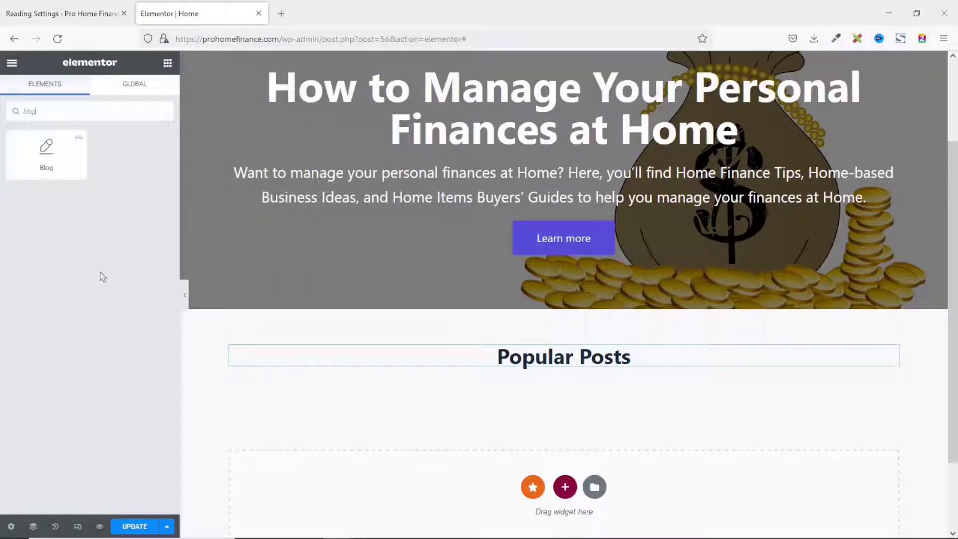
pyautogui.moveTo(41, 153); pyautogui.dragTo(540, 364)
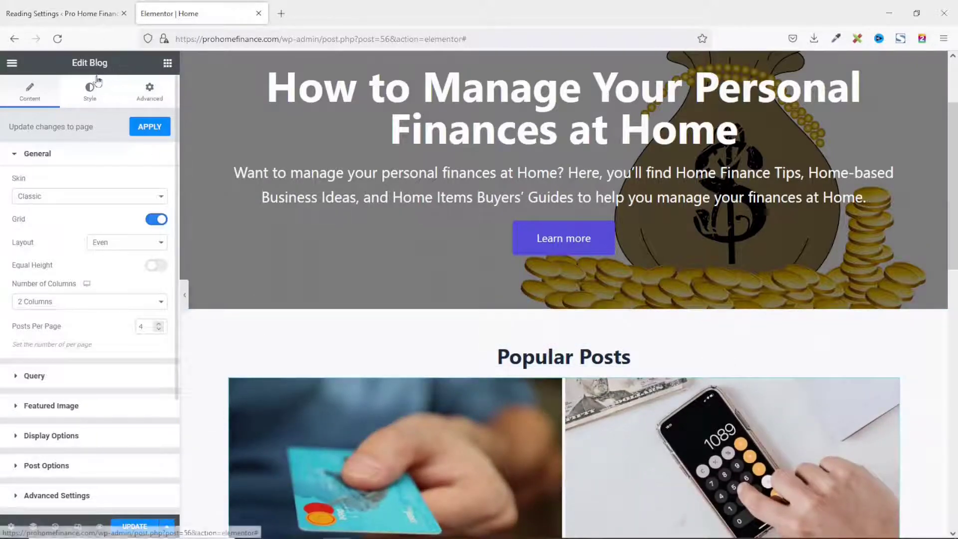
pyautogui.scroll(-2, 440, 327)
pyautogui.scroll(1, 439, 327)
pyautogui.scroll(-8, 439, 327)
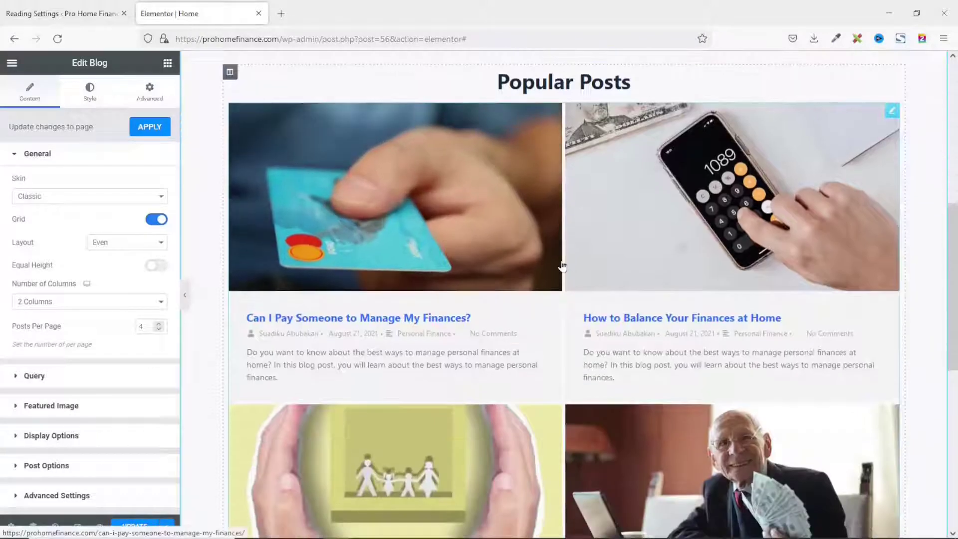
pyautogui.scroll(7, 658, 270)
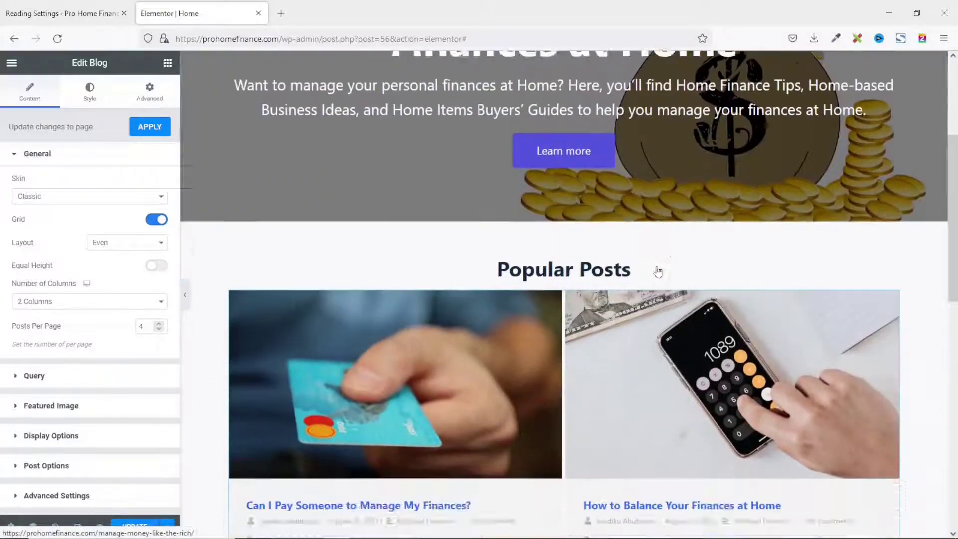
pyautogui.scroll(-3, 658, 270)
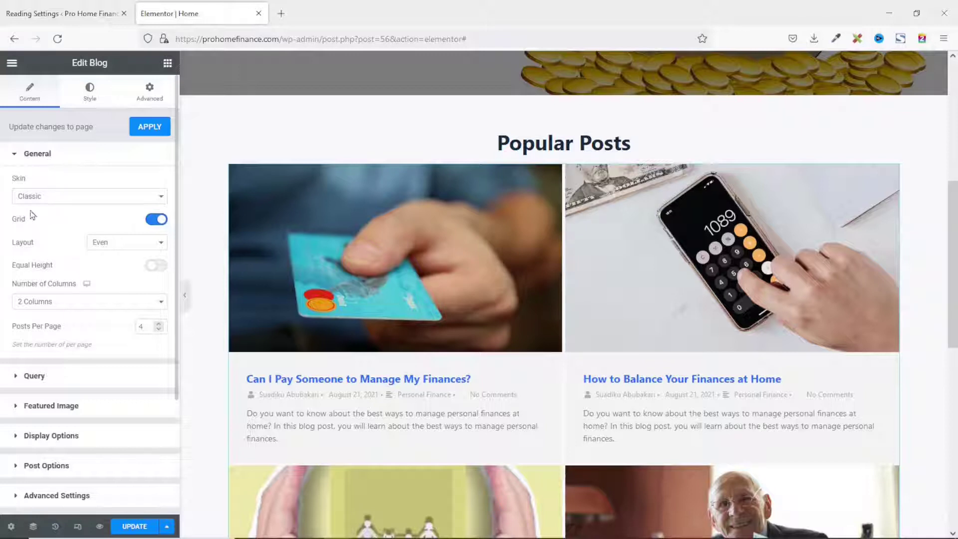
# - Try the Modern, Cards, On Side and Banner skins on the Blog widget, then return it to Classic
pyautogui.click(49, 200)
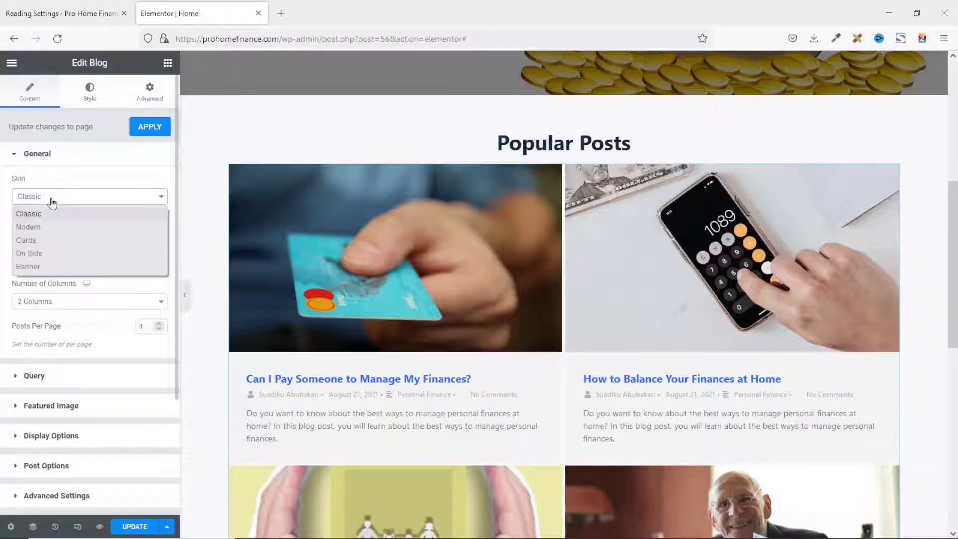
pyautogui.click(48, 227)
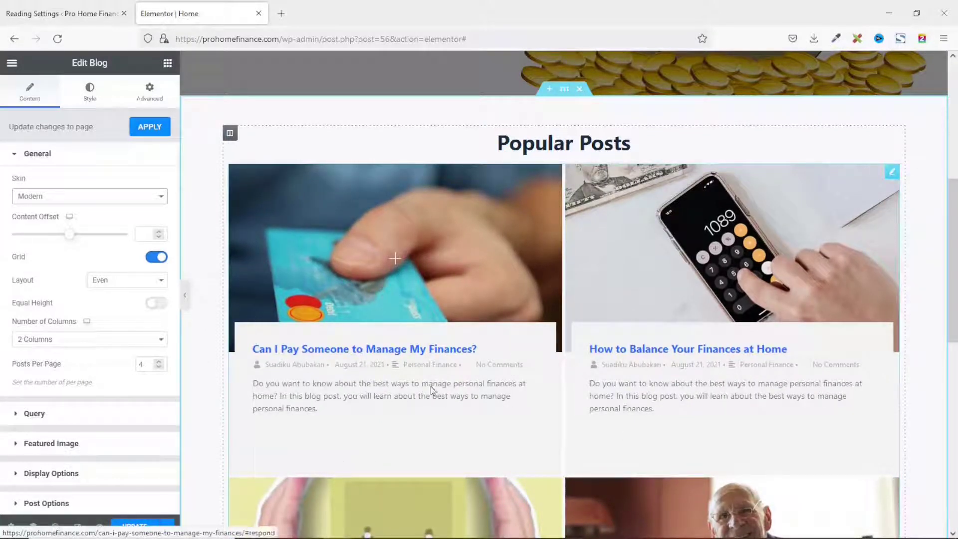
pyautogui.click(89, 198)
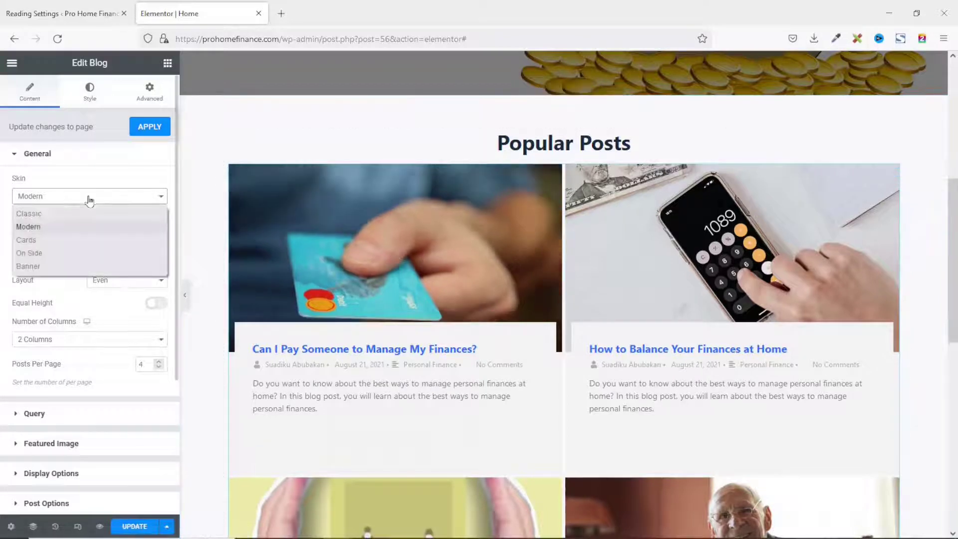
pyautogui.click(58, 240)
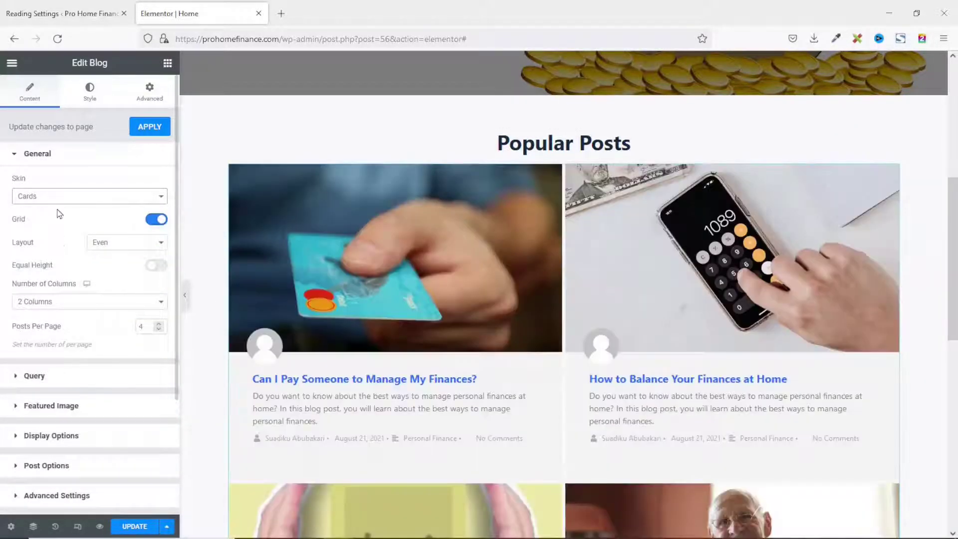
pyautogui.click(75, 202)
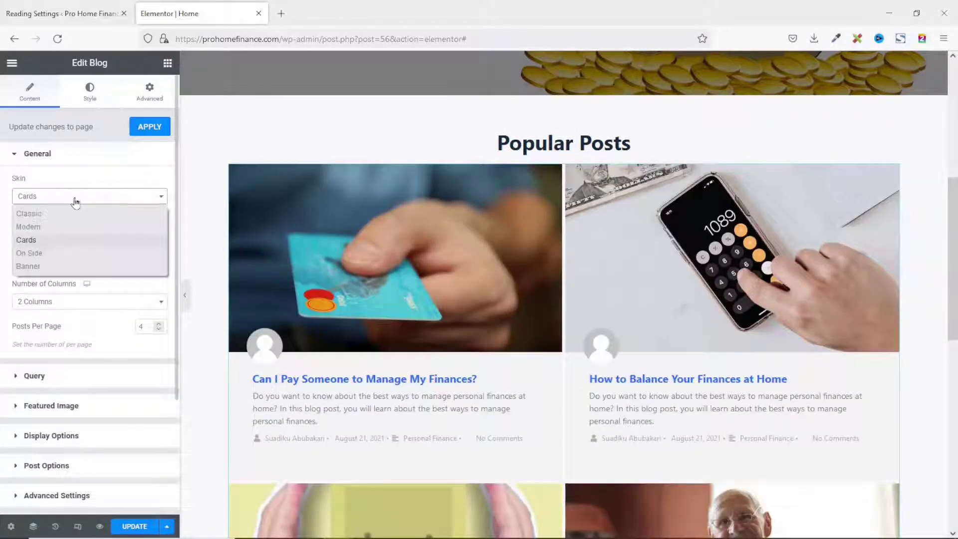
pyautogui.click(62, 253)
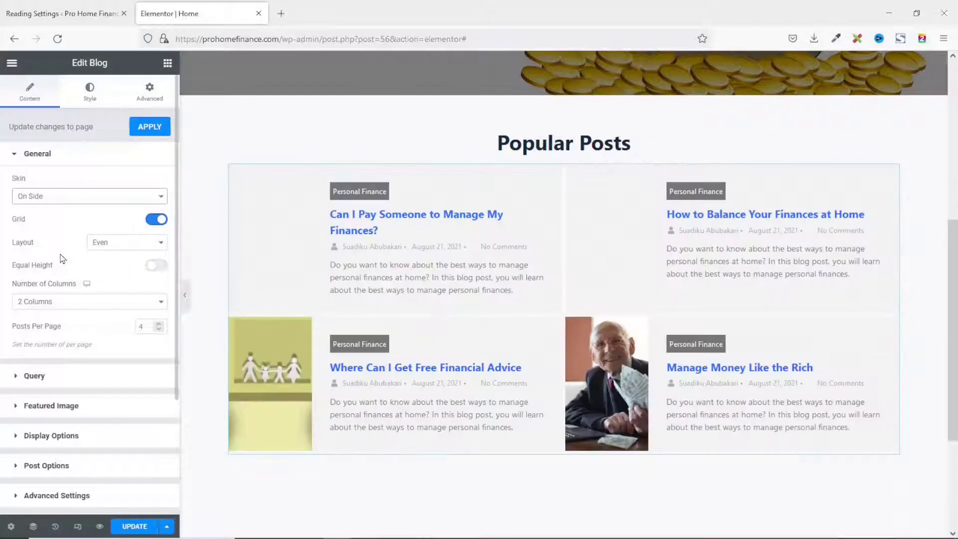
pyautogui.click(50, 197)
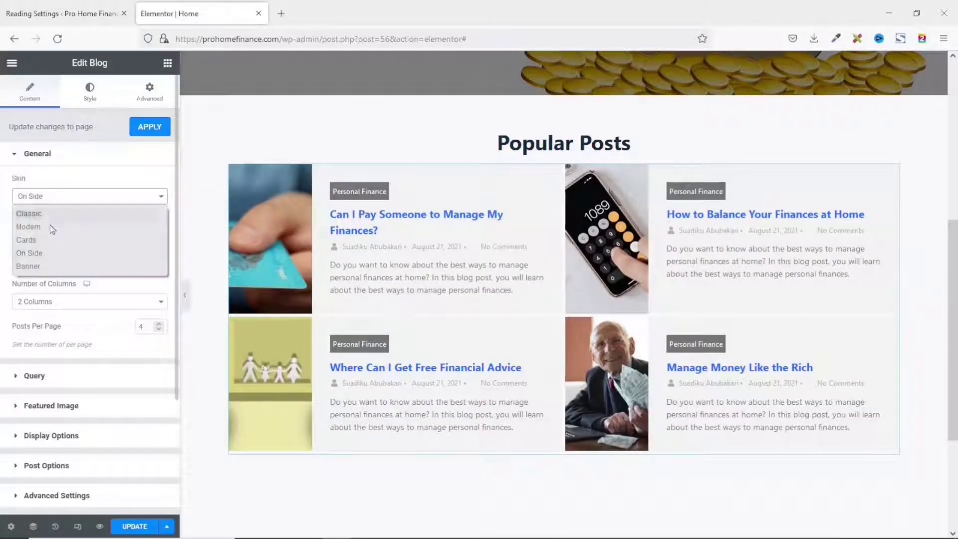
pyautogui.click(49, 271)
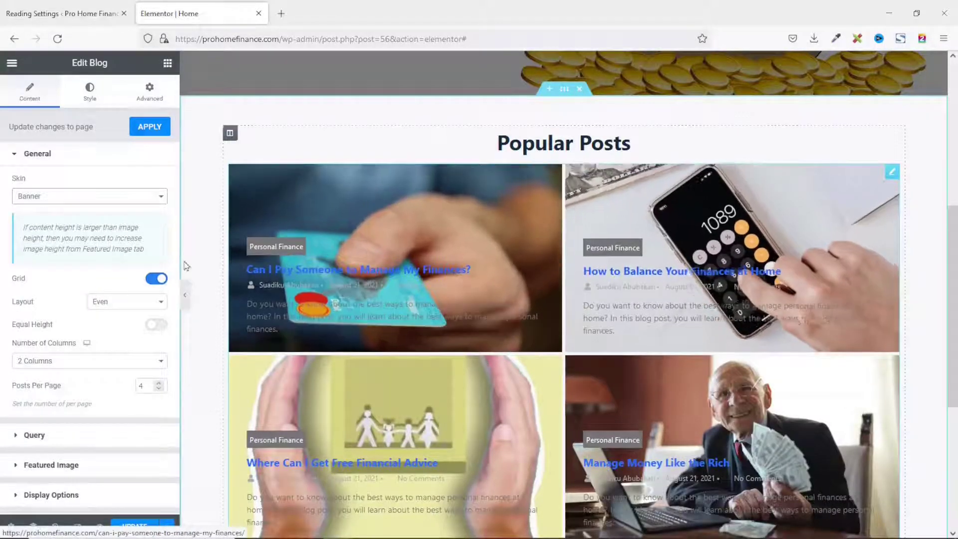
pyautogui.scroll(-5, 564, 302)
pyautogui.scroll(5, 597, 317)
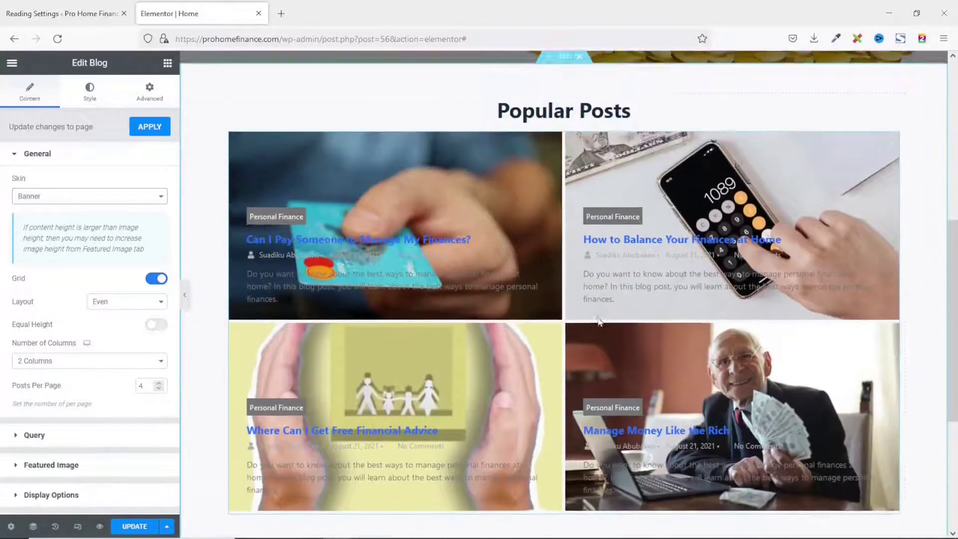
pyautogui.click(122, 197)
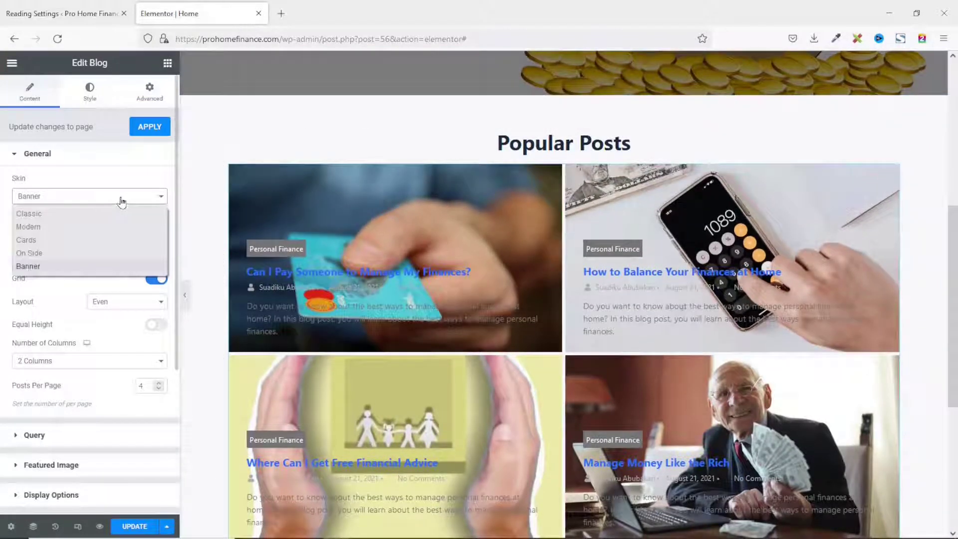
pyautogui.click(58, 215)
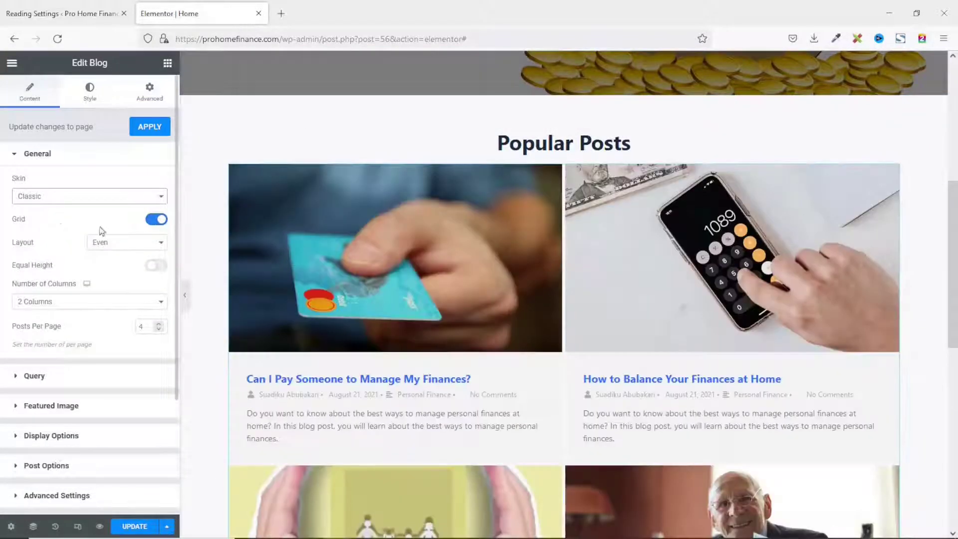
# - Turn off the Blog widget's grid to preview the posts in a single column, then turn the grid back on
pyautogui.click(149, 223)
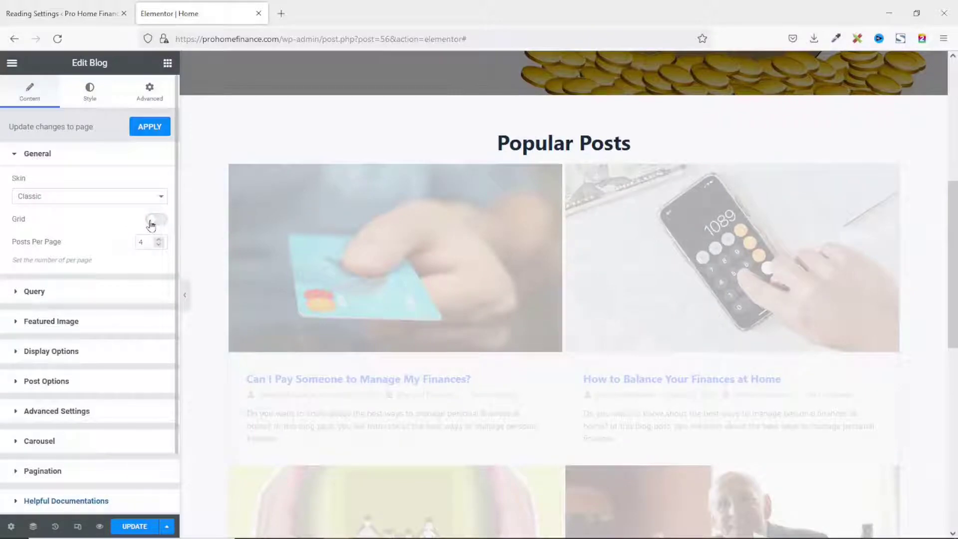
pyautogui.scroll(3, 471, 267)
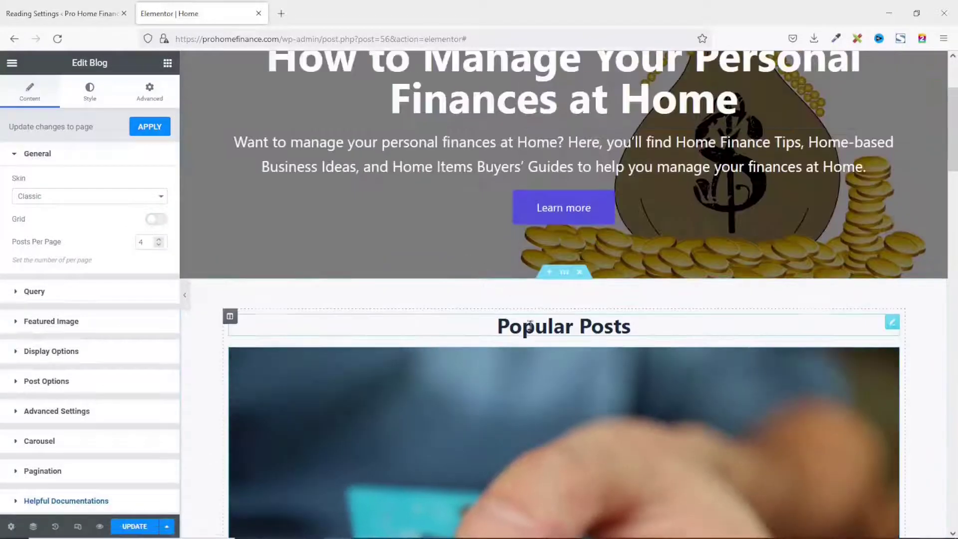
pyautogui.scroll(-7, 530, 329)
pyautogui.scroll(-4, 532, 332)
pyautogui.scroll(10, 533, 330)
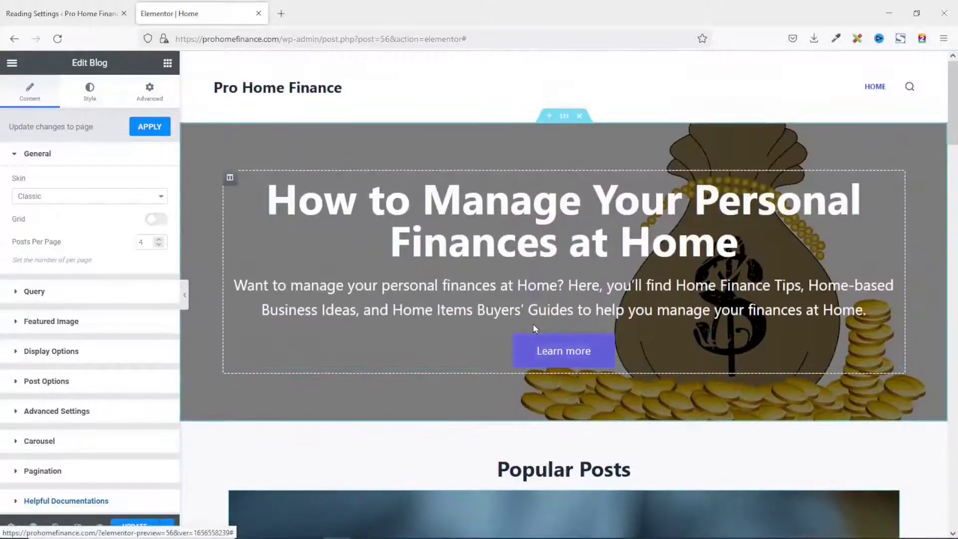
pyautogui.scroll(-7, 533, 329)
pyautogui.click(159, 222)
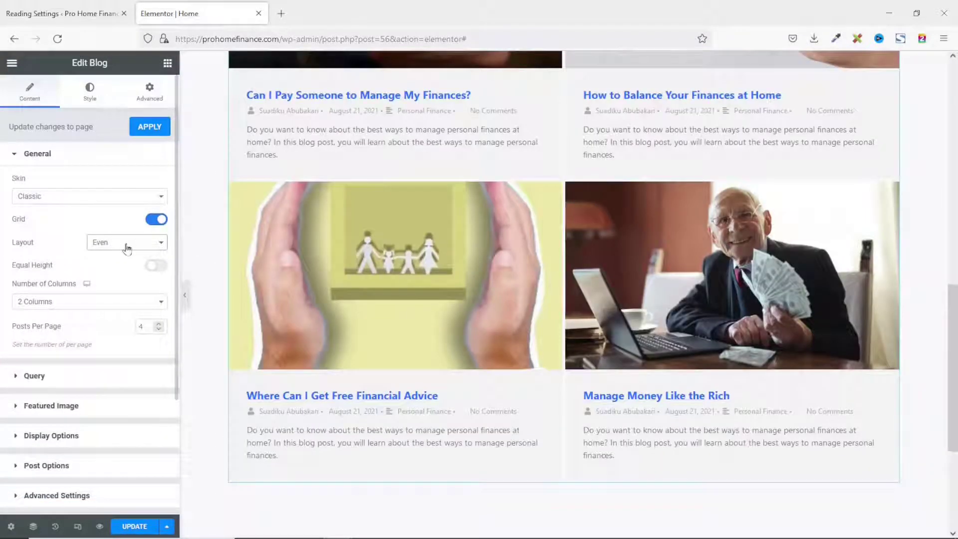
# - Compare the Even and Masonry layouts on the Blog widget's post grid, then return it to Even
pyautogui.click(127, 244)
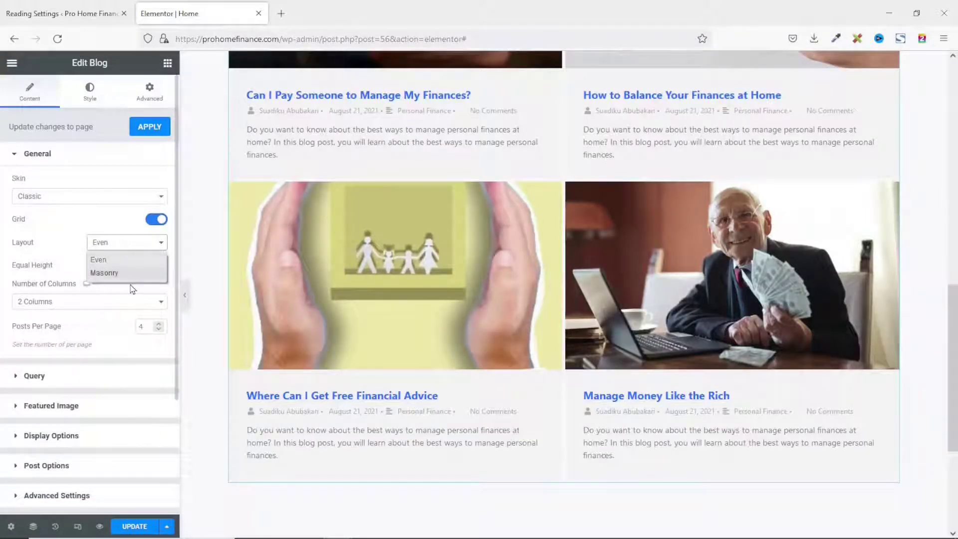
pyautogui.click(122, 259)
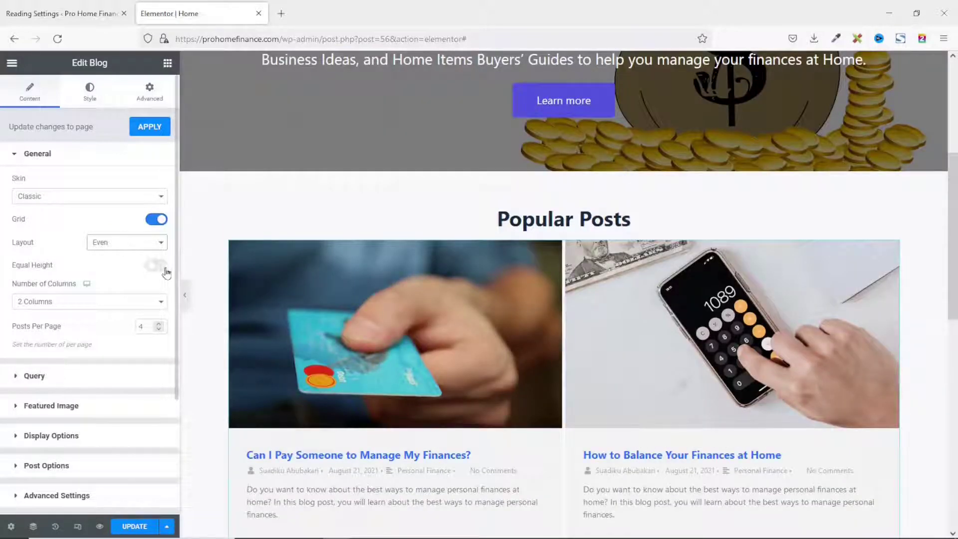
pyautogui.scroll(-3, 325, 320)
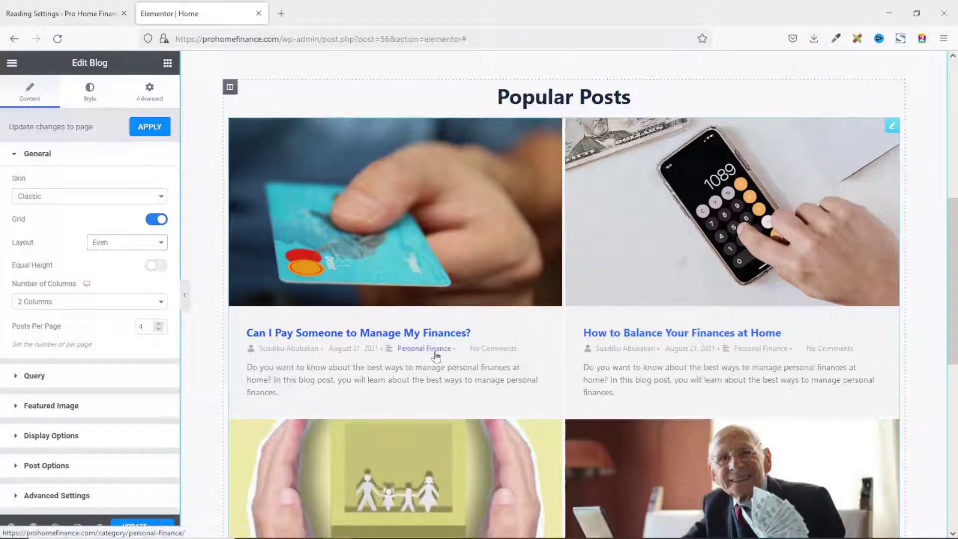
pyautogui.scroll(-7, 435, 350)
pyautogui.scroll(4, 435, 355)
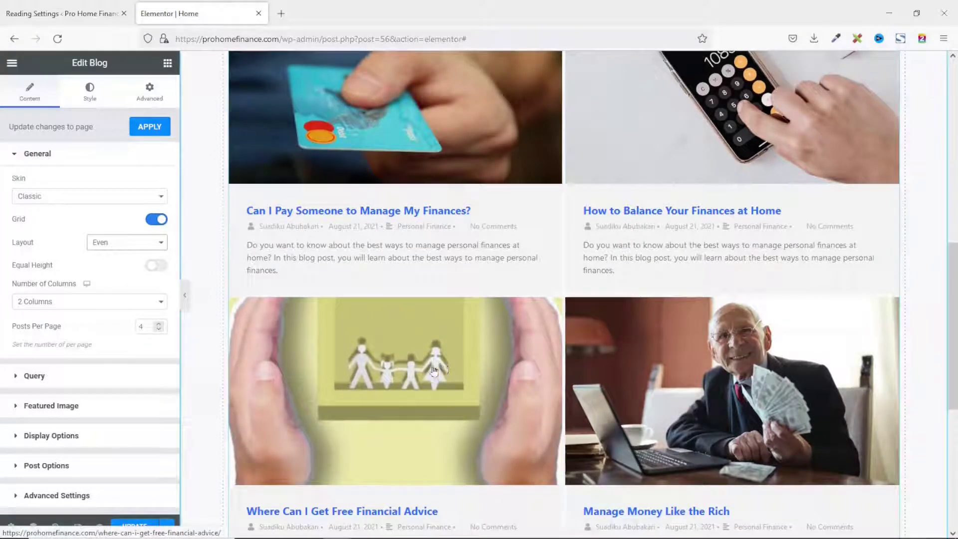
pyautogui.click(113, 244)
pyautogui.click(116, 274)
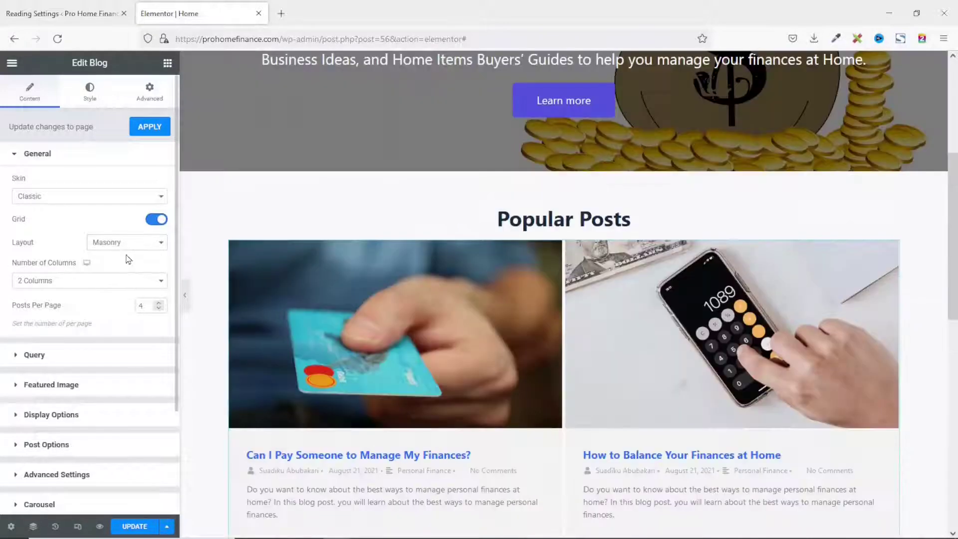
pyautogui.click(125, 243)
pyautogui.click(110, 258)
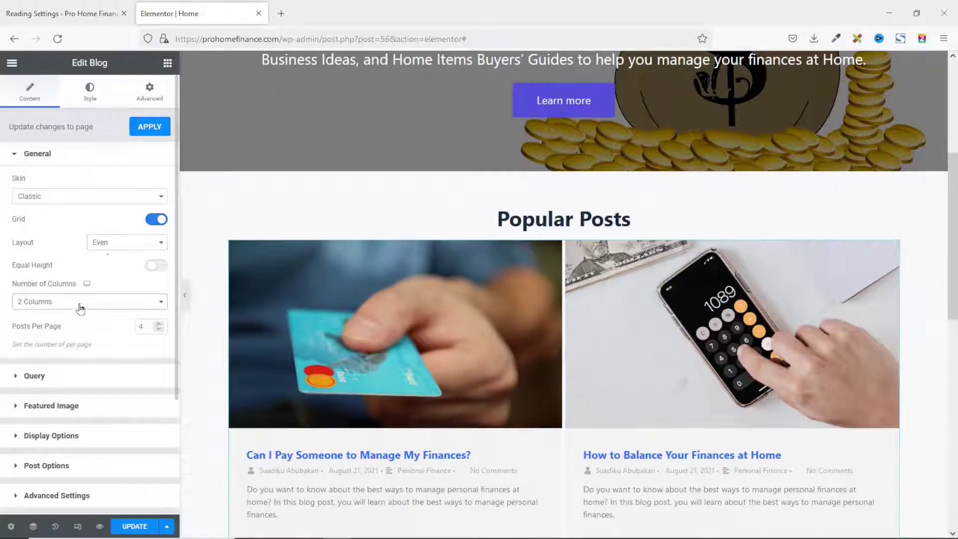
# - Set the Blog widget to 4 columns with 8 posts per page and review the resulting grid
pyautogui.click(90, 301)
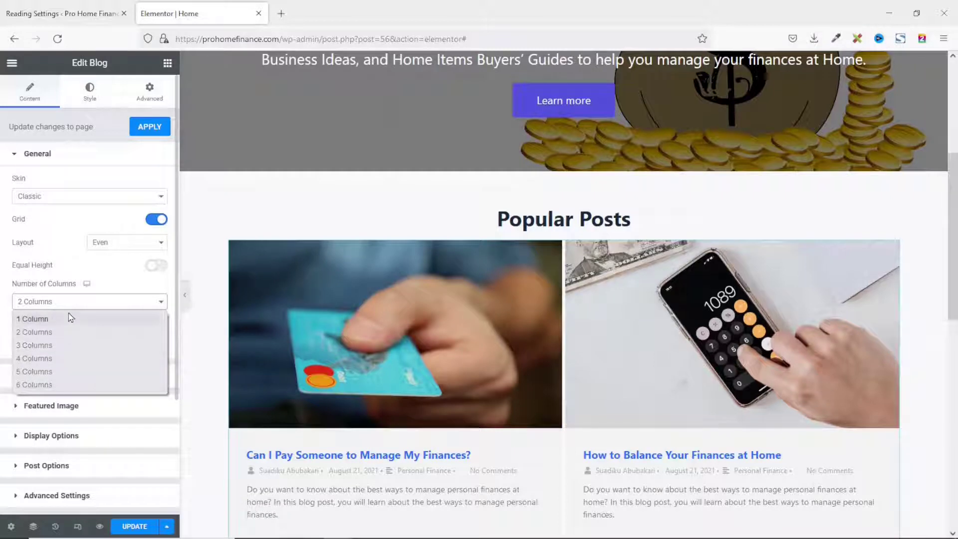
pyautogui.click(35, 359)
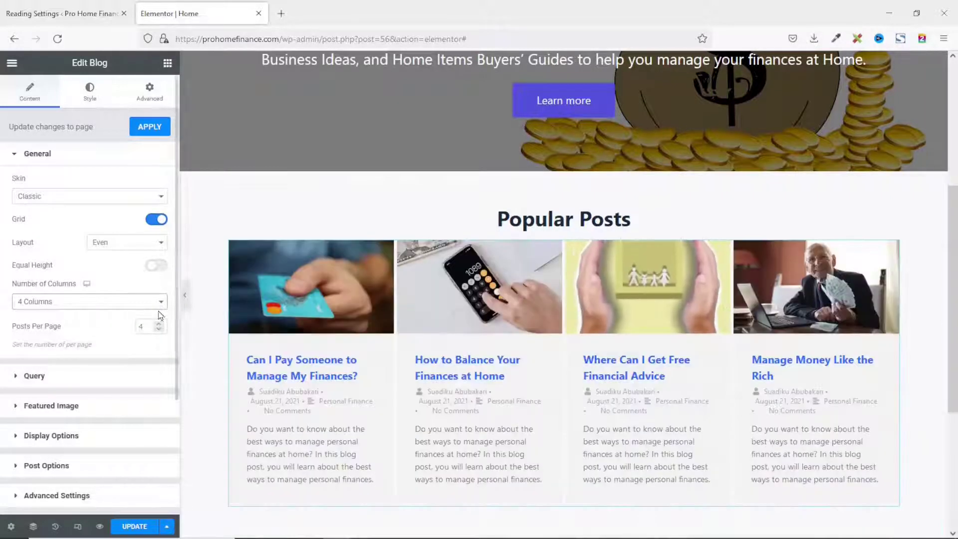
pyautogui.scroll(-2, 626, 357)
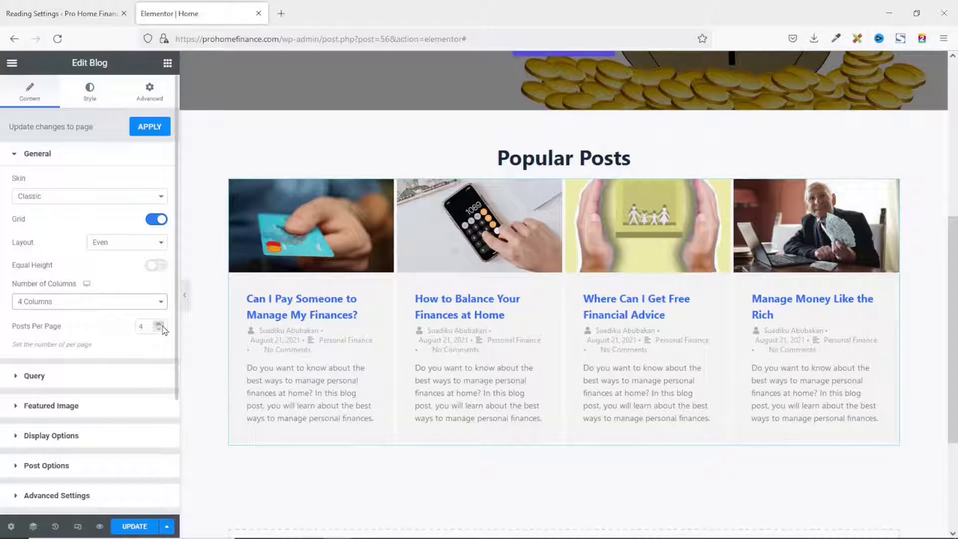
pyautogui.click(161, 326)
pyautogui.click(162, 325)
pyautogui.click(158, 324)
pyautogui.click(158, 324)
pyautogui.scroll(-5, 475, 337)
pyautogui.scroll(3, 475, 337)
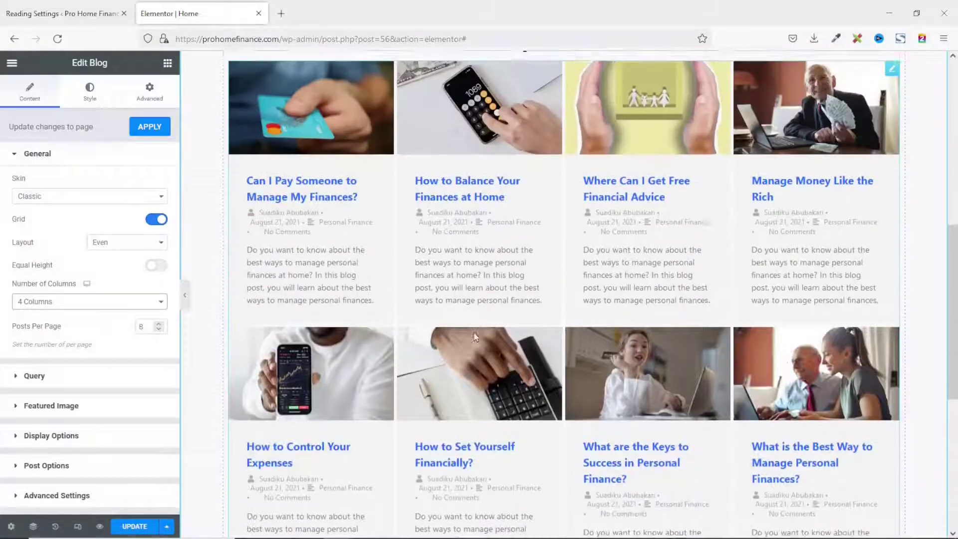
pyautogui.scroll(-5, 476, 338)
pyautogui.scroll(5, 482, 300)
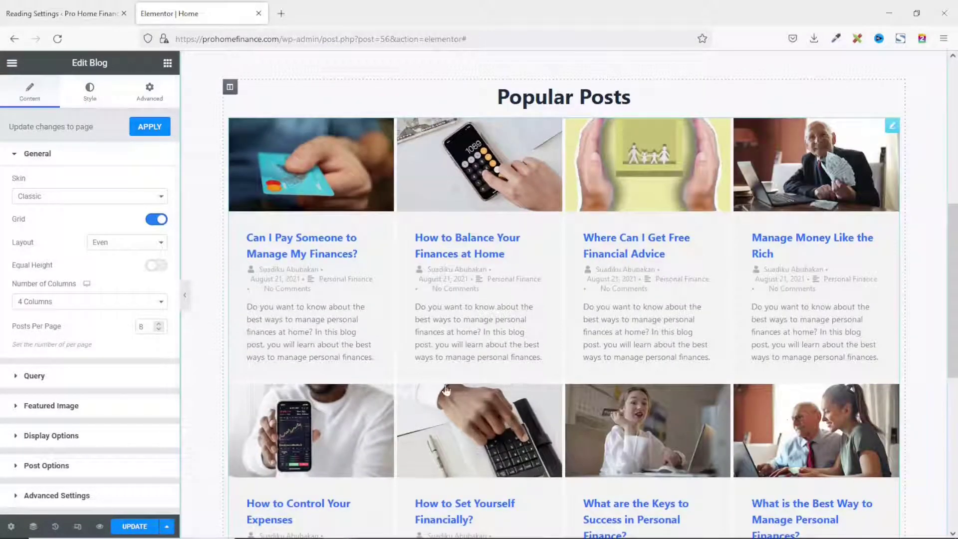
# - Set the Blog widget to 3 columns with 6 posts per page and check both rows of posts
pyautogui.click(64, 302)
pyautogui.click(54, 345)
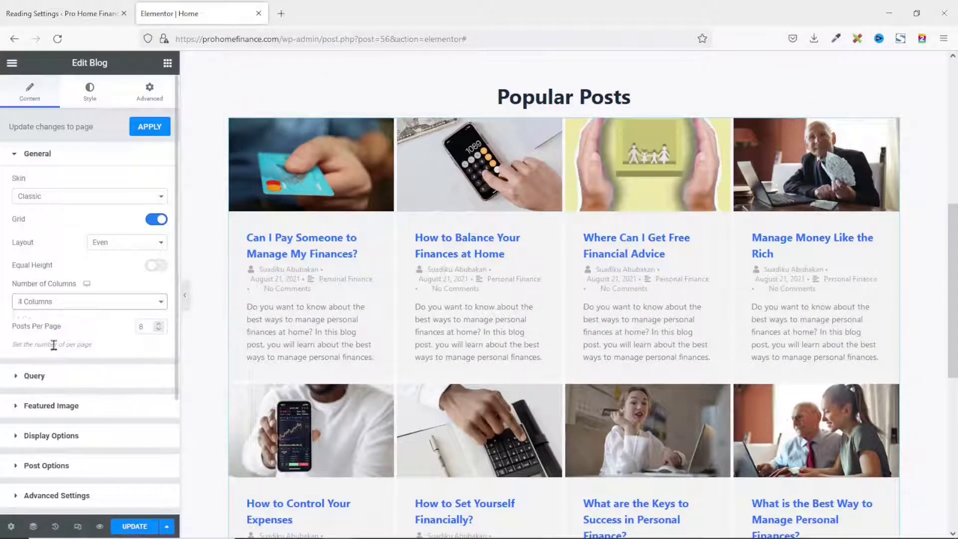
pyautogui.click(160, 329)
pyautogui.click(159, 329)
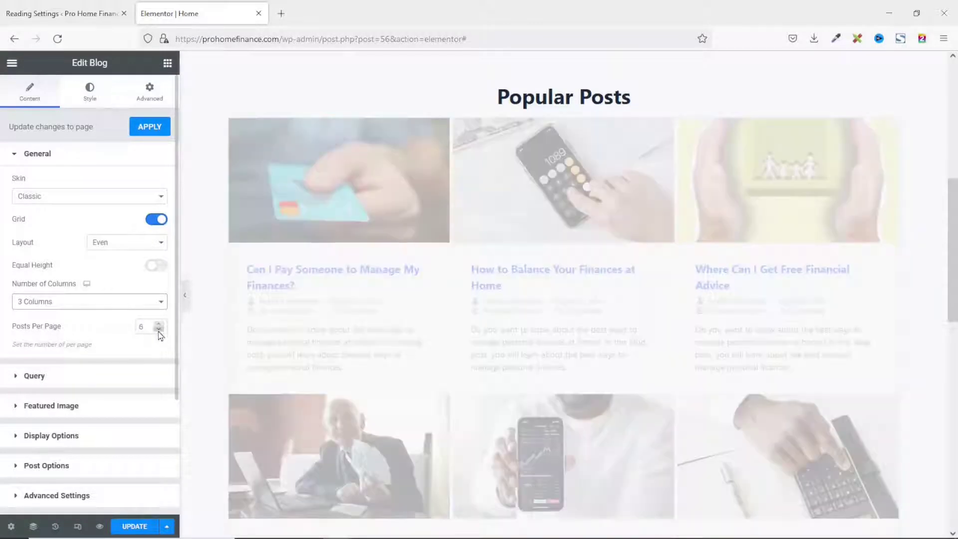
pyautogui.scroll(-5, 400, 280)
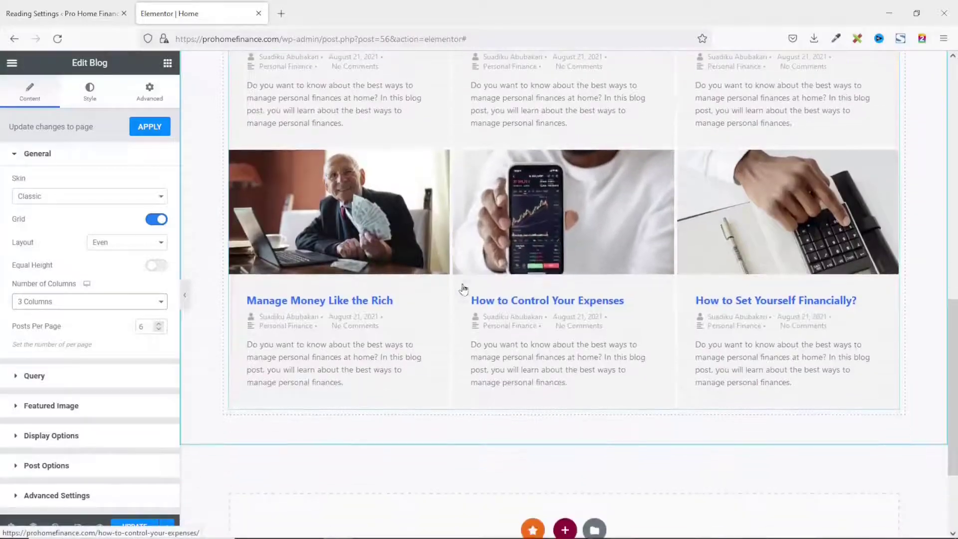
pyautogui.scroll(5, 462, 287)
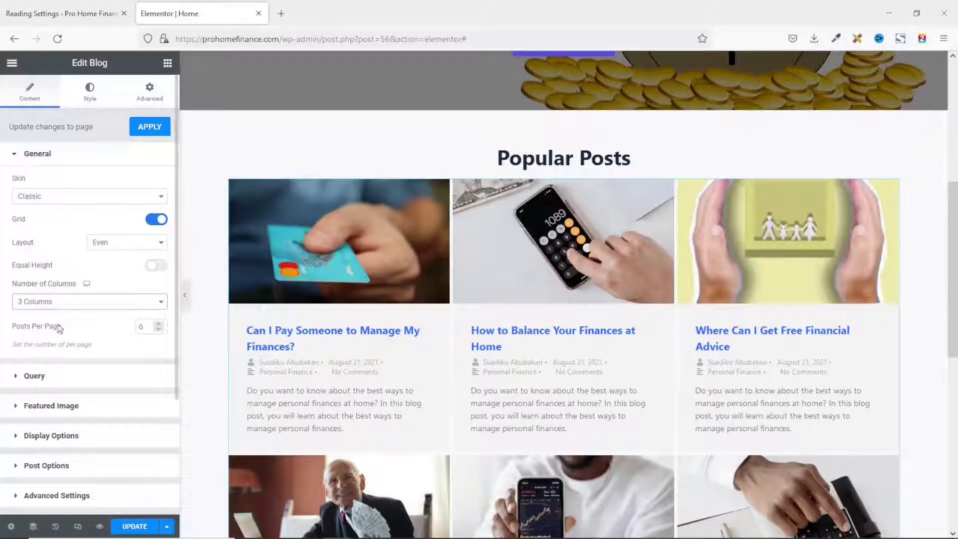
# - In the Blog widget's query settings, choose Posts as the source and Match Categories as the categories filter rule
pyautogui.click(34, 377)
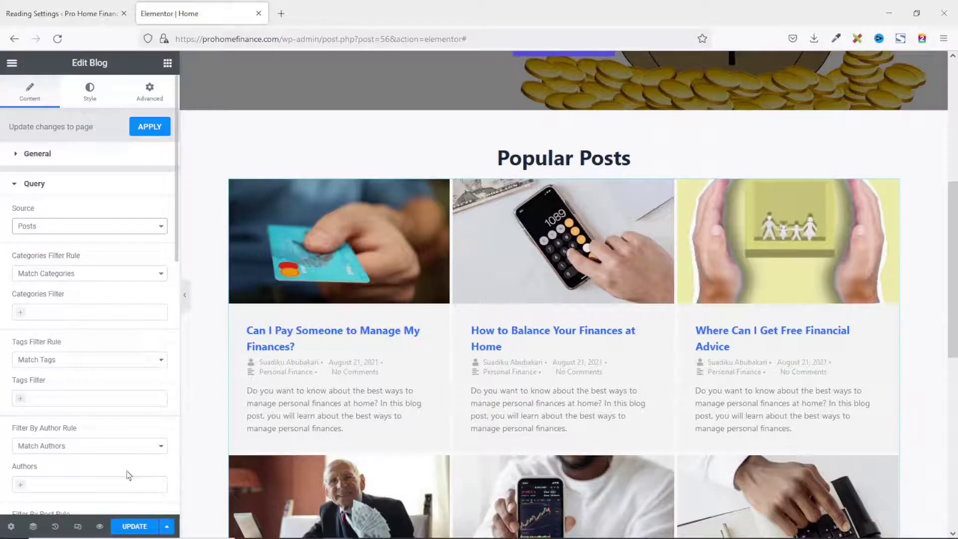
pyautogui.click(46, 229)
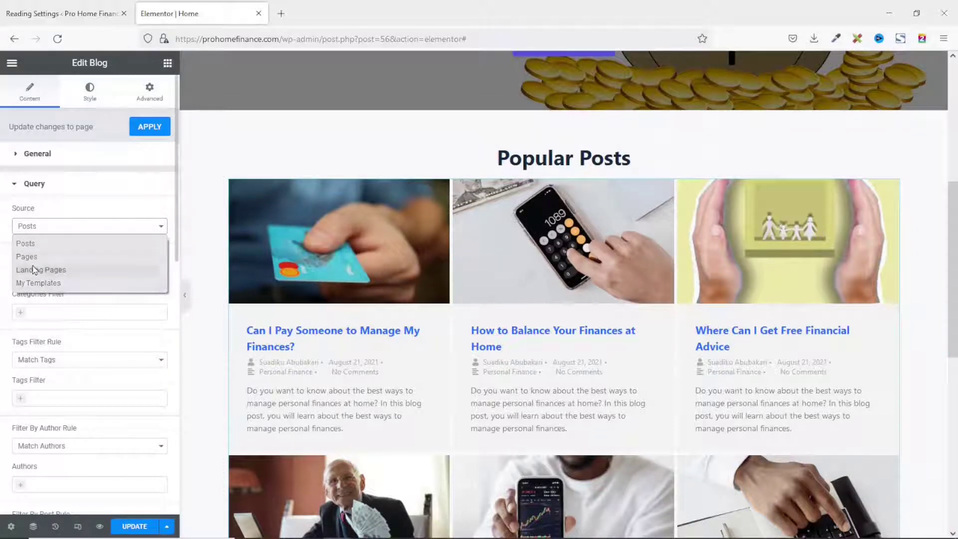
pyautogui.click(29, 244)
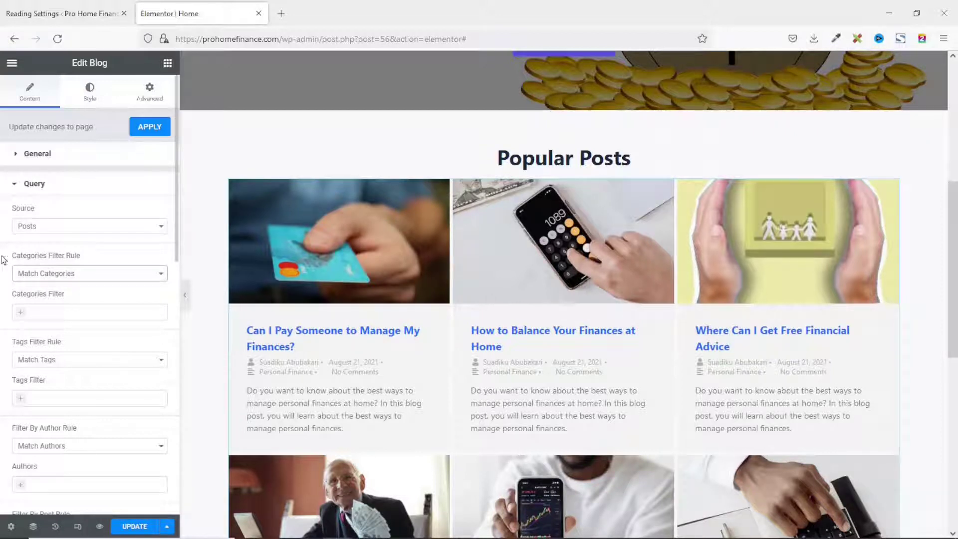
pyautogui.click(64, 274)
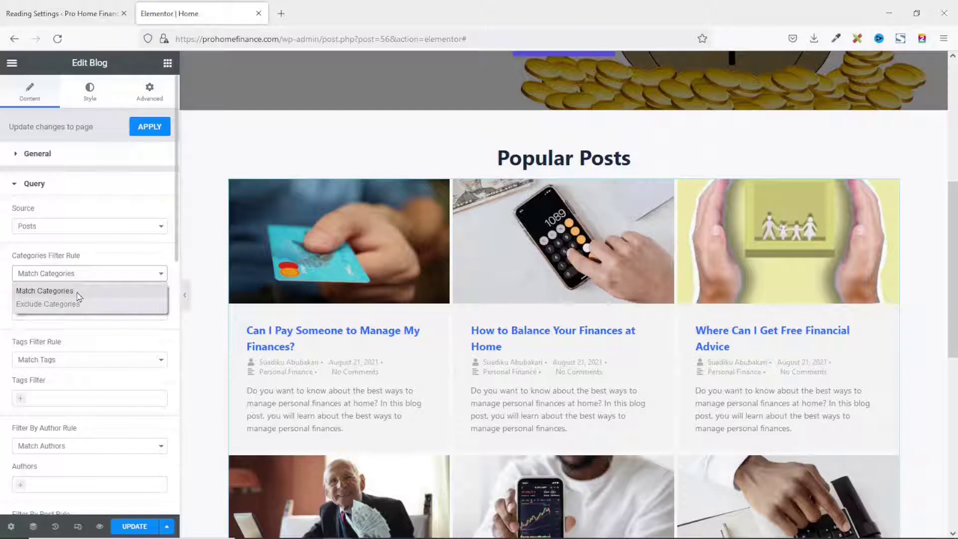
pyautogui.click(49, 291)
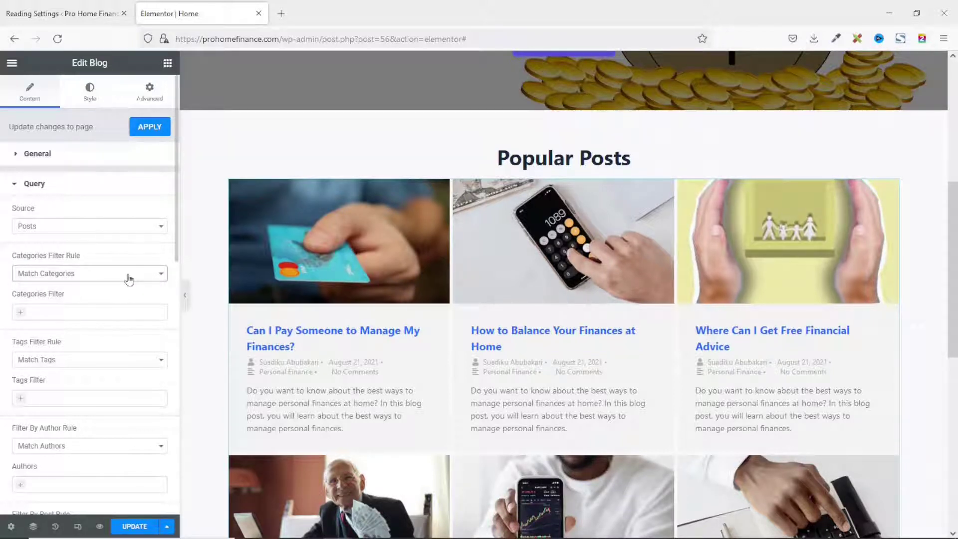
# - Try matching and excluding the Personal Finance category in the query, then restore Match Categories and clear the category filter
pyautogui.click(55, 313)
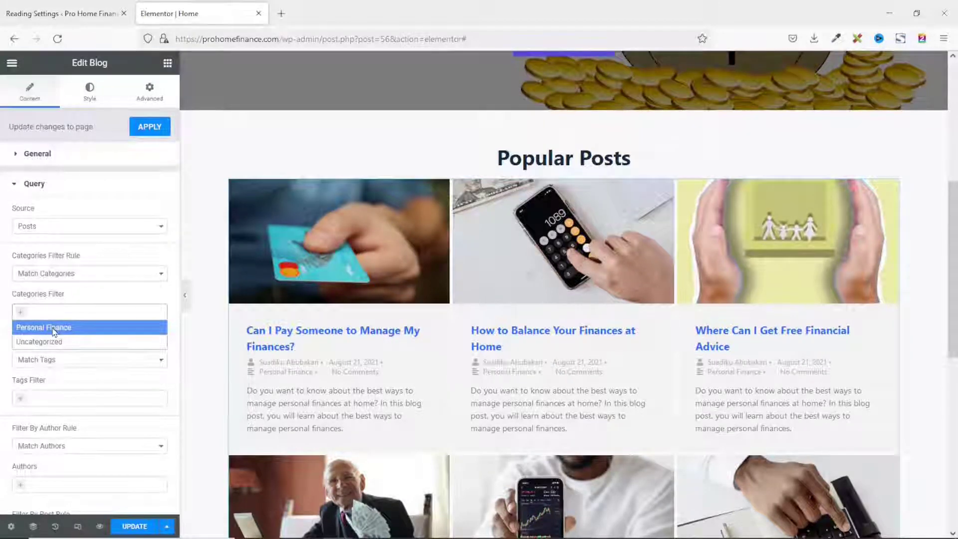
pyautogui.click(54, 329)
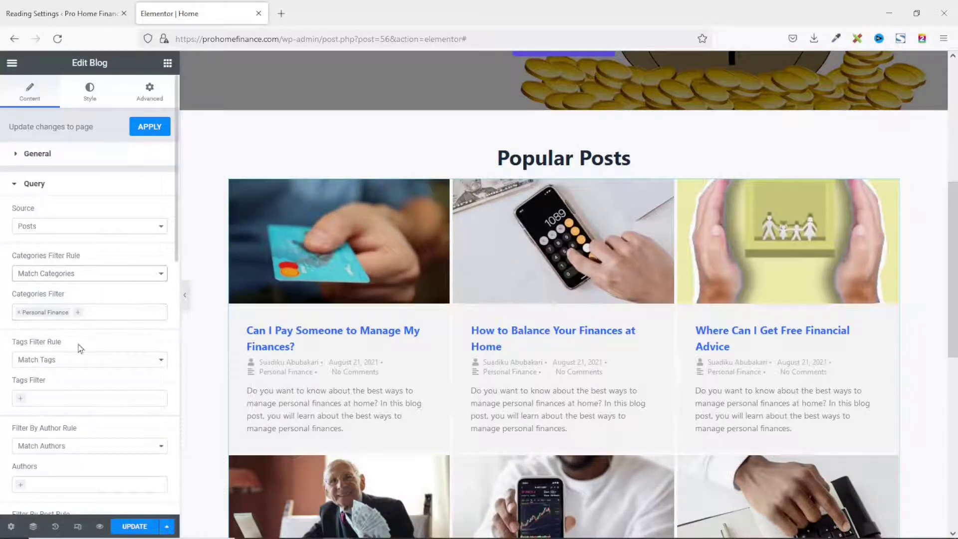
pyautogui.click(83, 278)
pyautogui.click(74, 301)
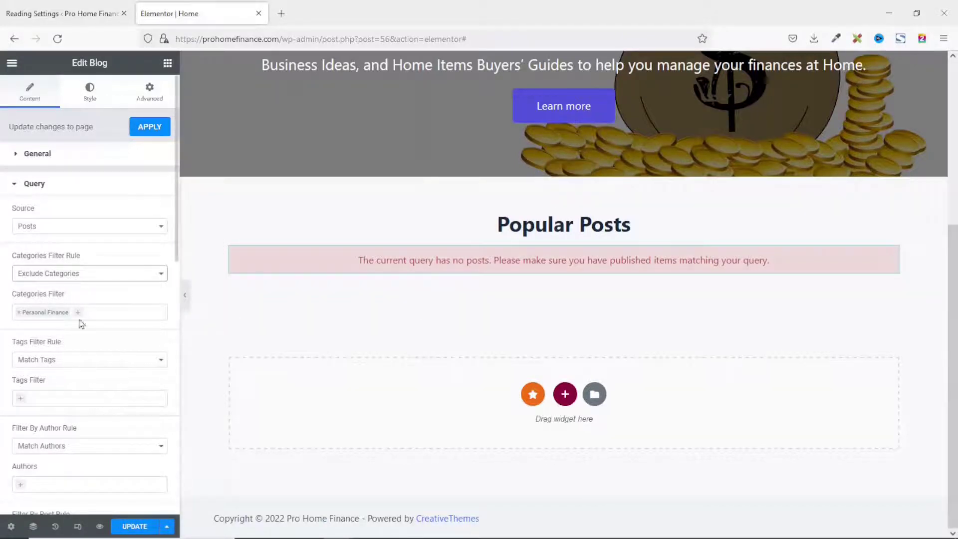
pyautogui.click(83, 277)
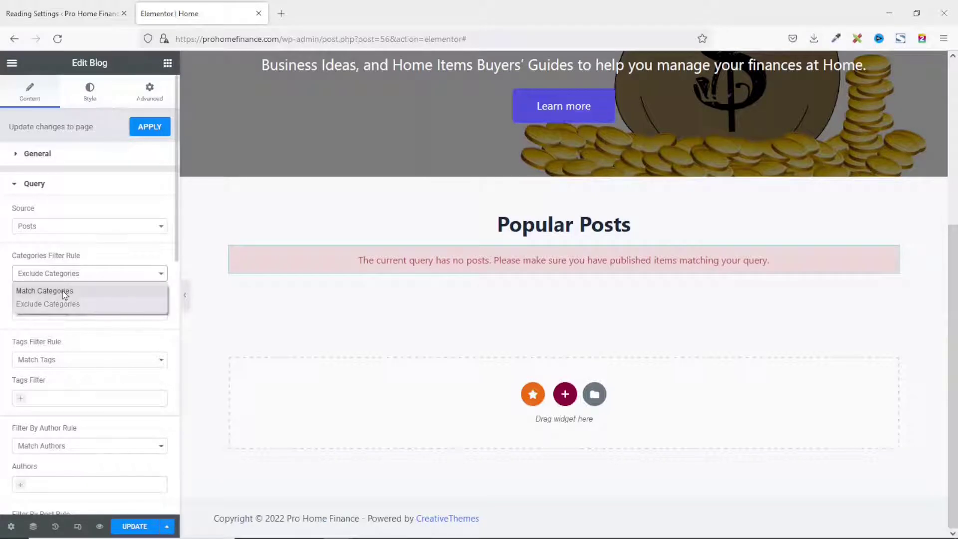
pyautogui.click(62, 292)
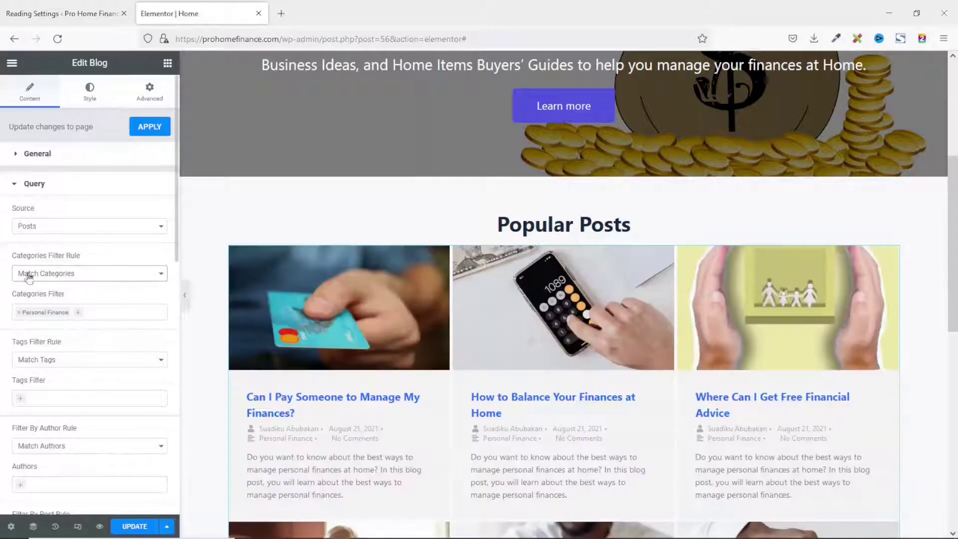
pyautogui.click(20, 317)
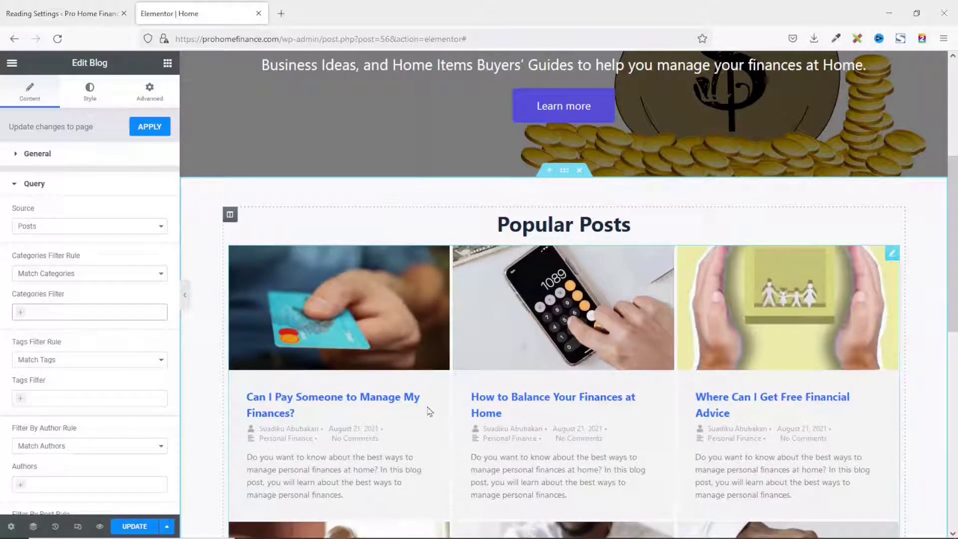
# - Choose Match Tags as the tags filter rule and review the author, post, sticky and offset query options
pyautogui.click(63, 359)
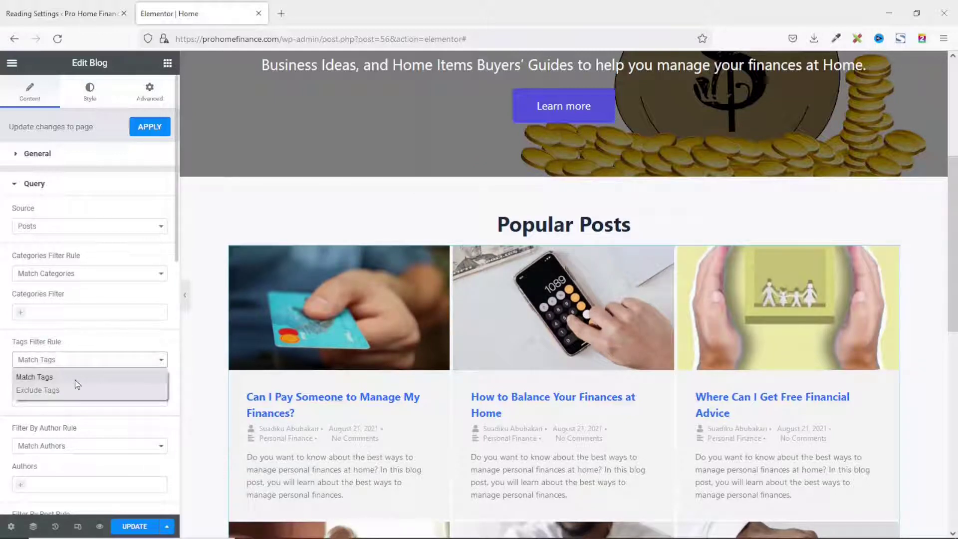
pyautogui.click(69, 378)
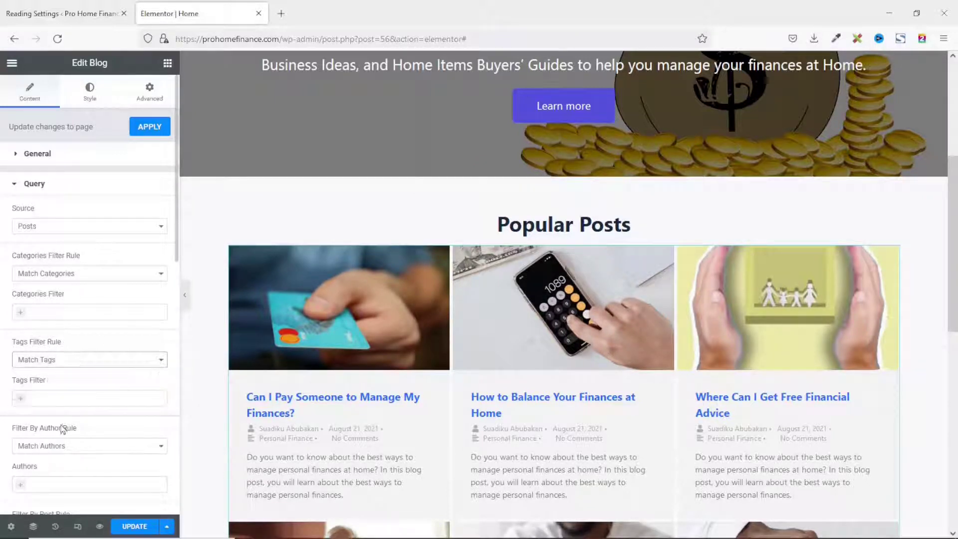
pyautogui.scroll(-2, 127, 420)
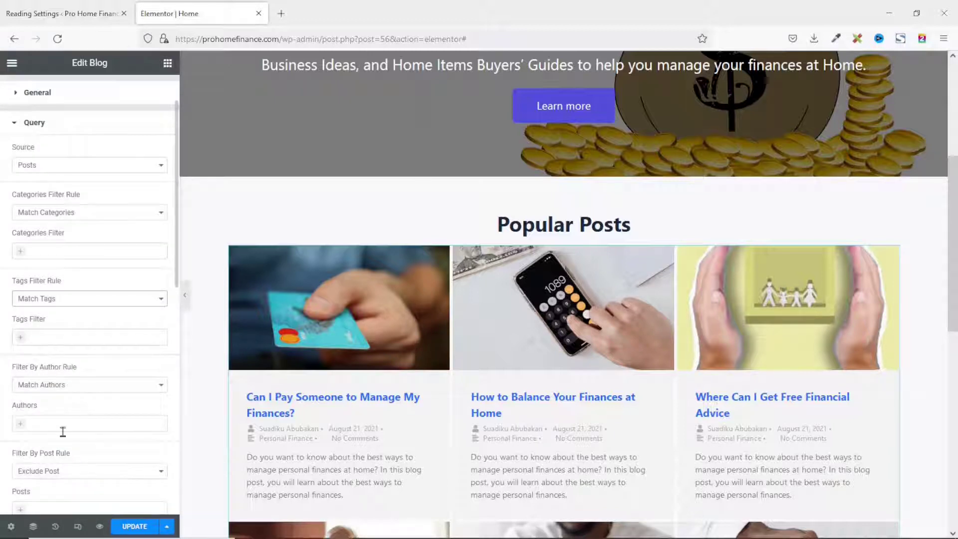
pyautogui.scroll(-6, 85, 458)
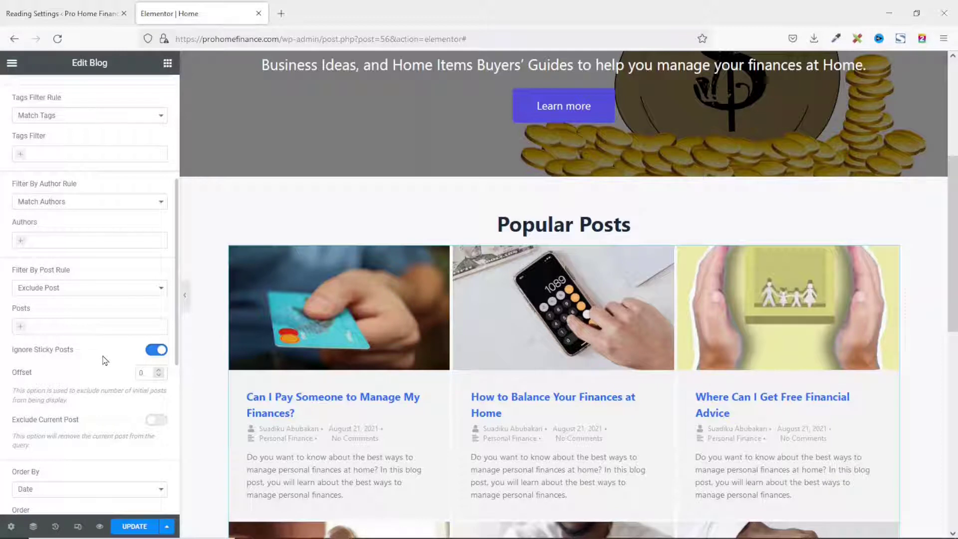
# - Open the site's Posts list in a new tab and bring up Quick Edit for "Can I Pay Someone to Manage My Finances?" to inspect its sticky option
pyautogui.click(54, 15)
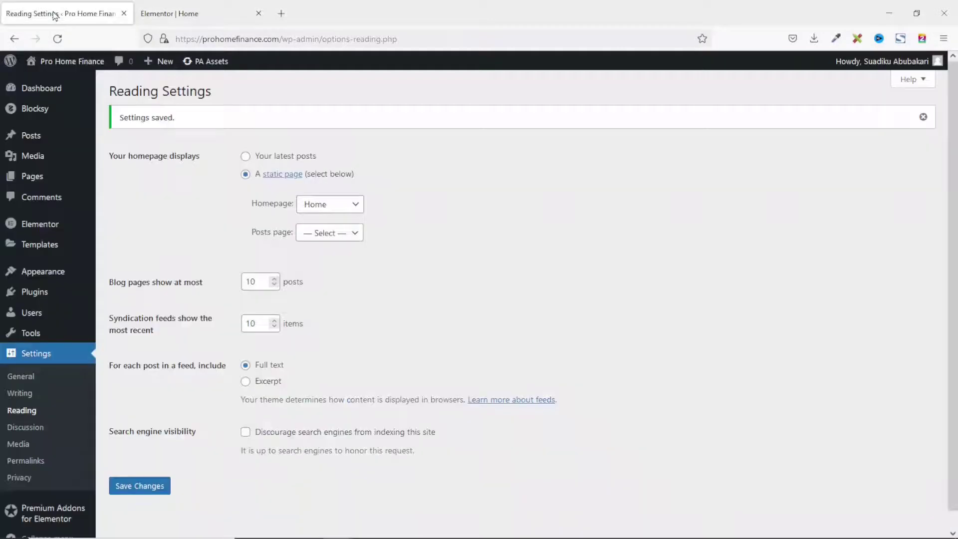
pyautogui.moveTo(31, 139)
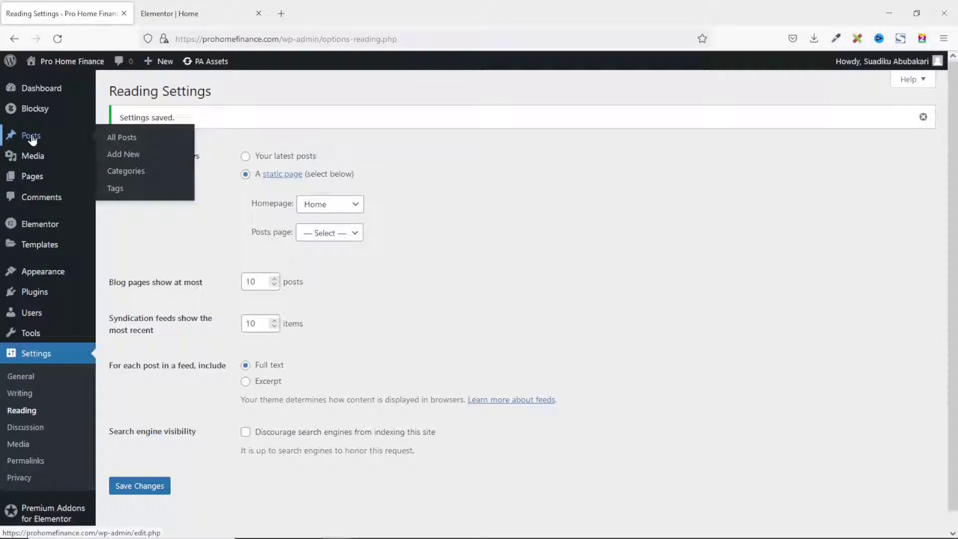
pyautogui.middleClick(35, 140)
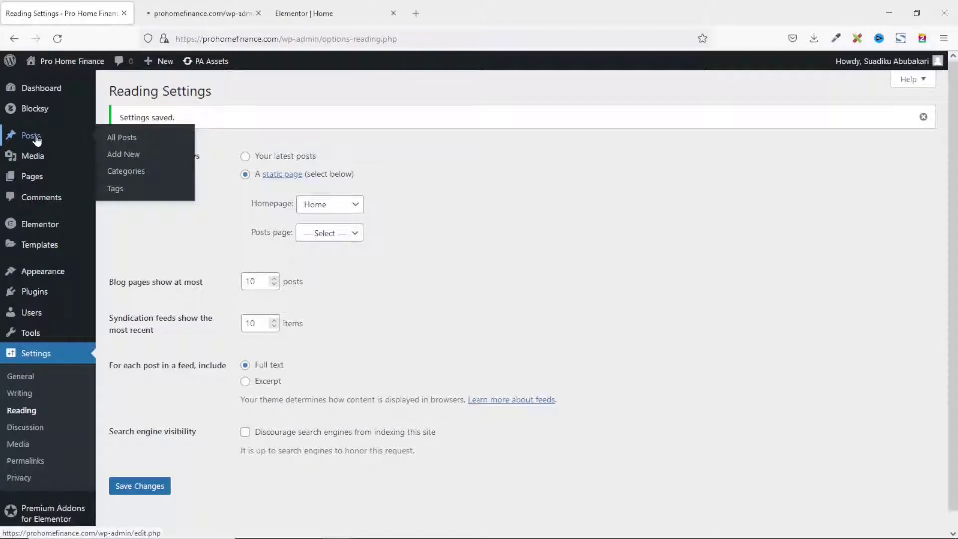
pyautogui.click(207, 20)
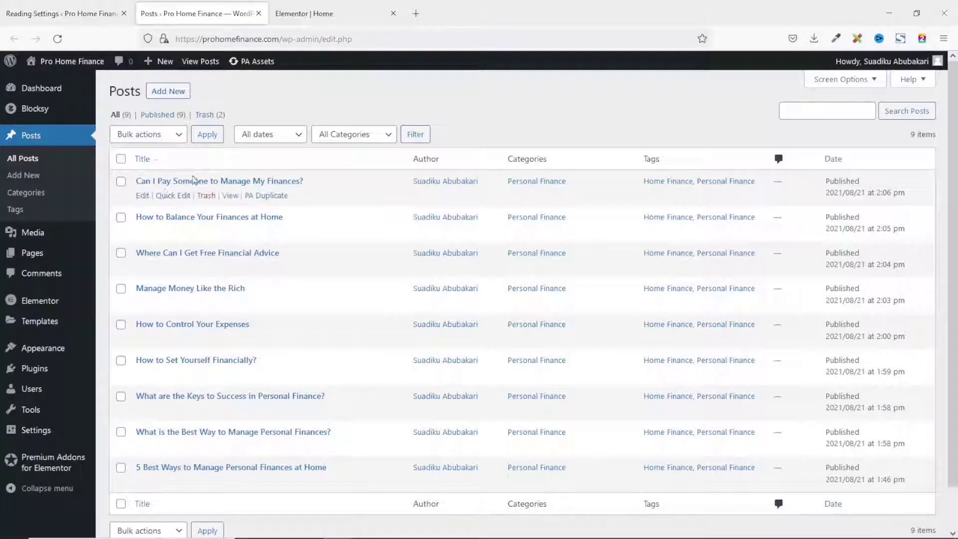
pyautogui.click(172, 196)
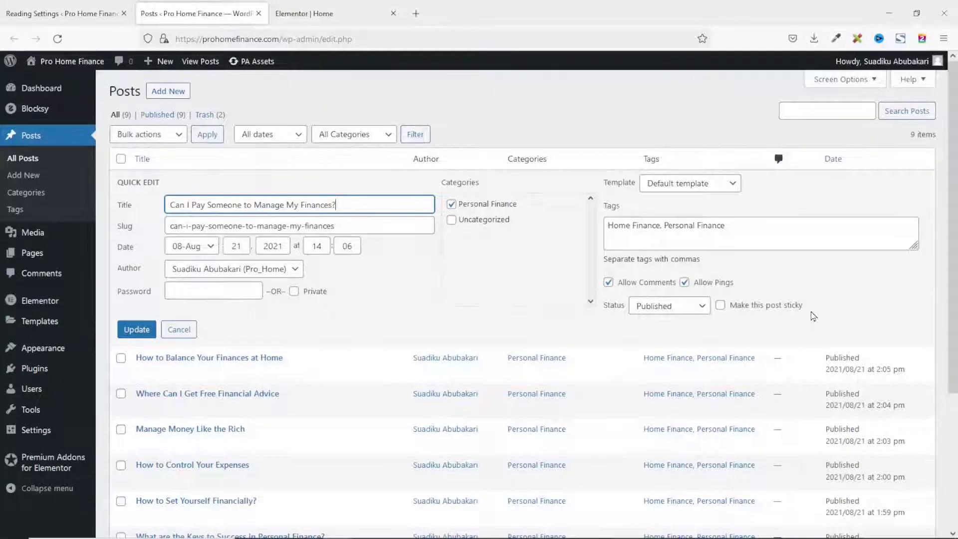
# - Look through the Posts list, close its tab without saving the quick edit, and return to the Home page editor
pyautogui.scroll(-4, 749, 309)
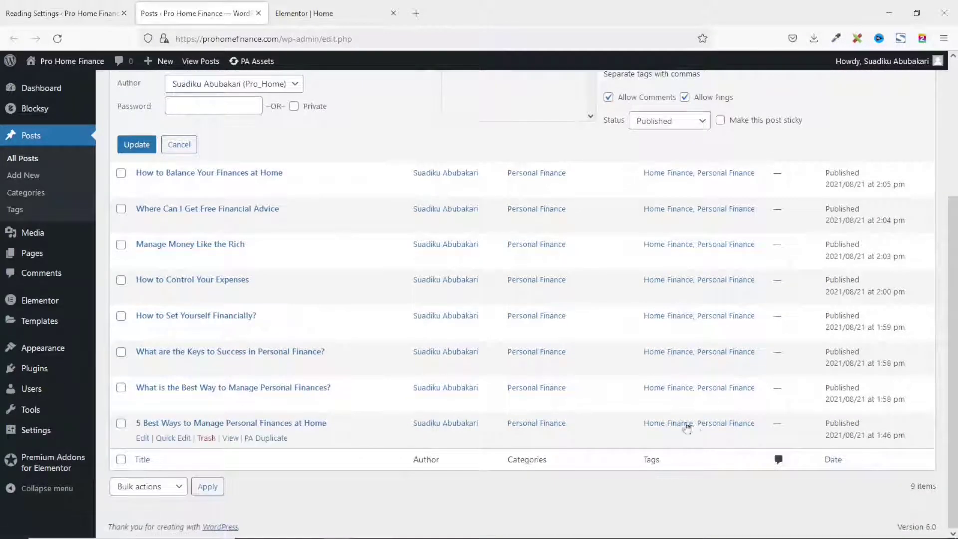
pyautogui.scroll(4, 679, 426)
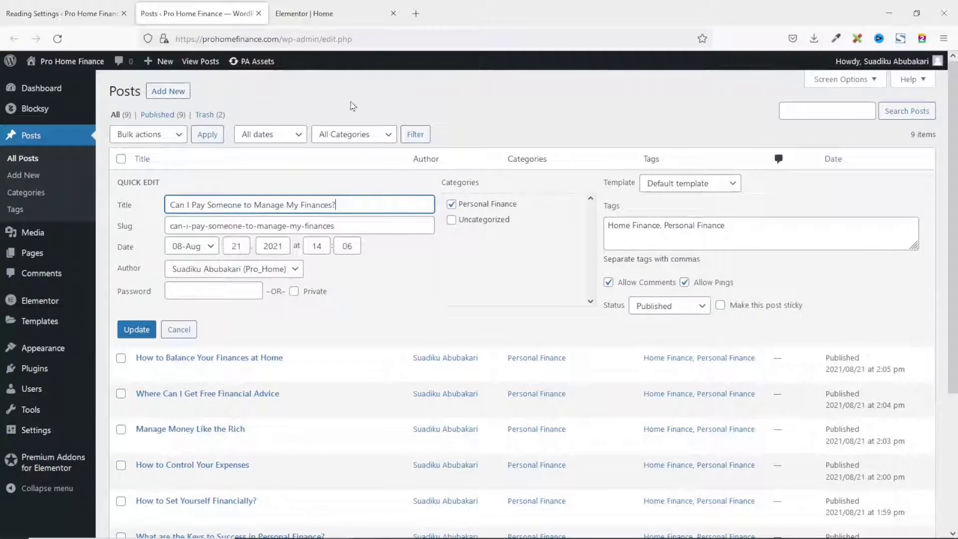
pyautogui.click(259, 13)
pyautogui.click(189, 15)
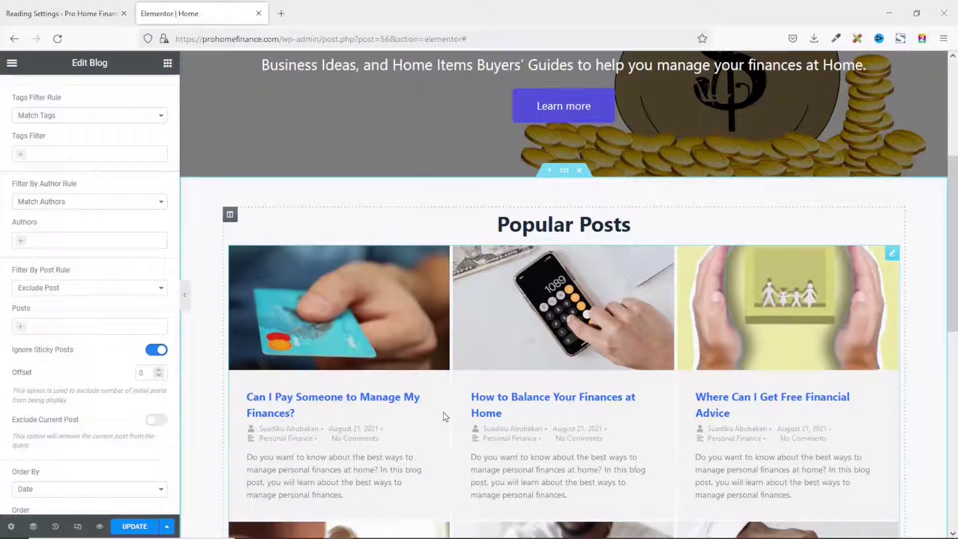
# - Try query offsets of 1 and 2 on the Blog widget, then set the offset back to 0
pyautogui.scroll(-3, 446, 418)
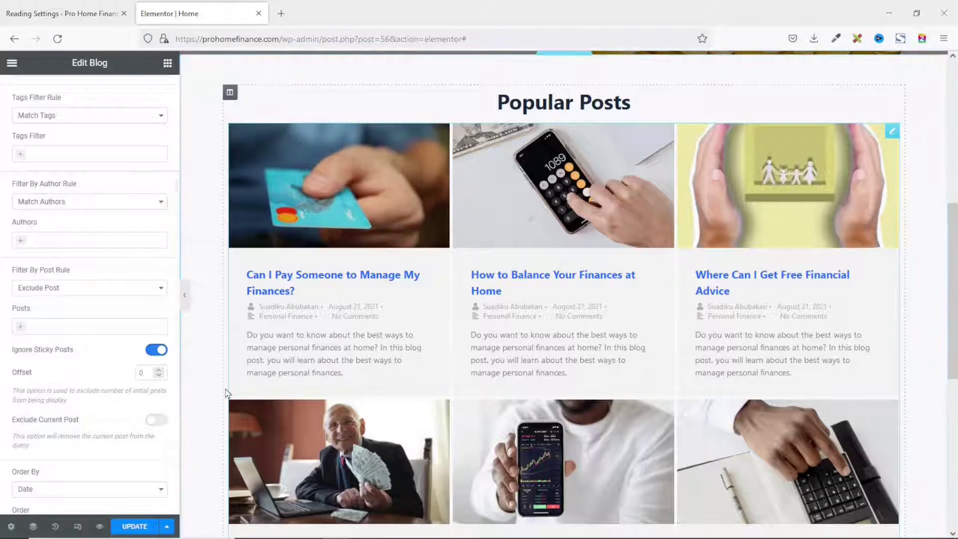
pyautogui.click(160, 372)
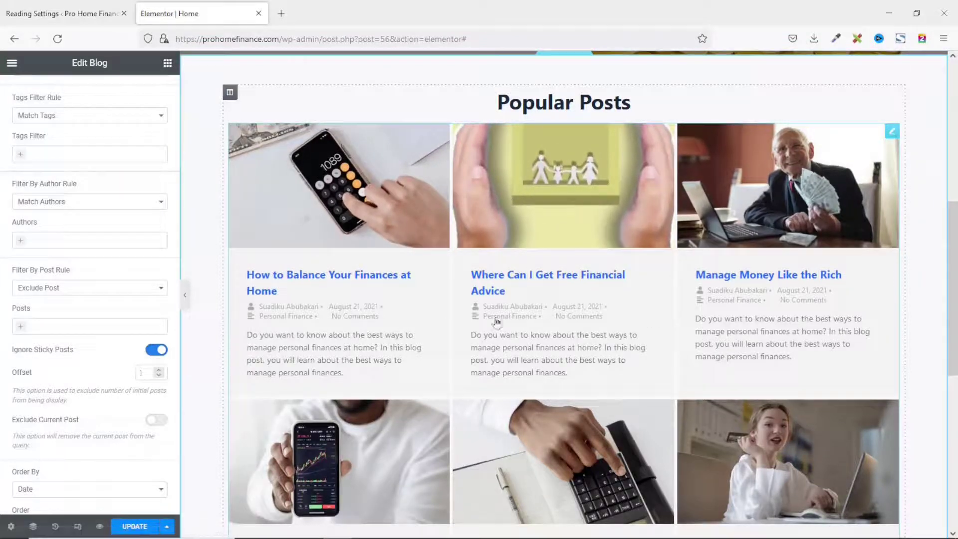
pyautogui.click(159, 371)
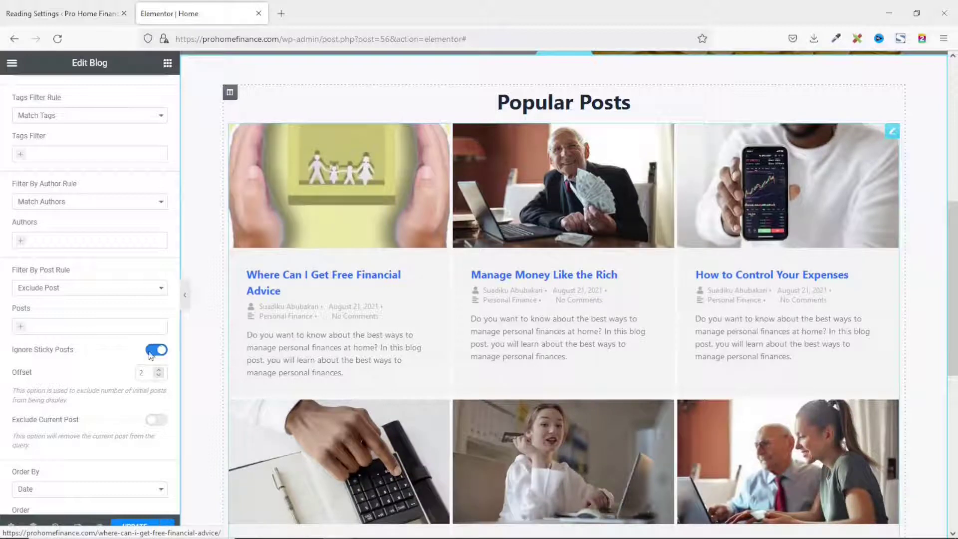
pyautogui.doubleClick(143, 372)
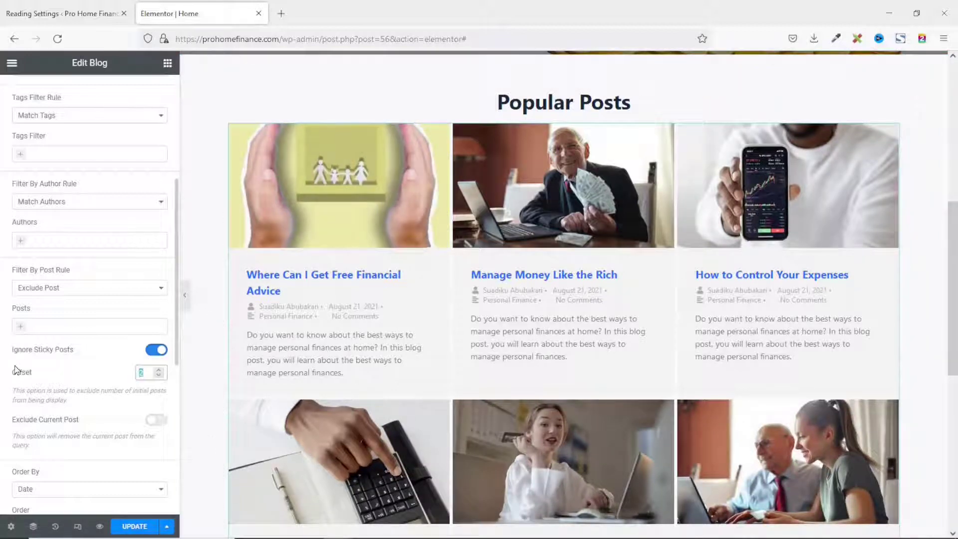
pyautogui.write('0')
# - Review the remaining query options against the displayed posts and select Date as the Order By option
pyautogui.scroll(-2, 95, 479)
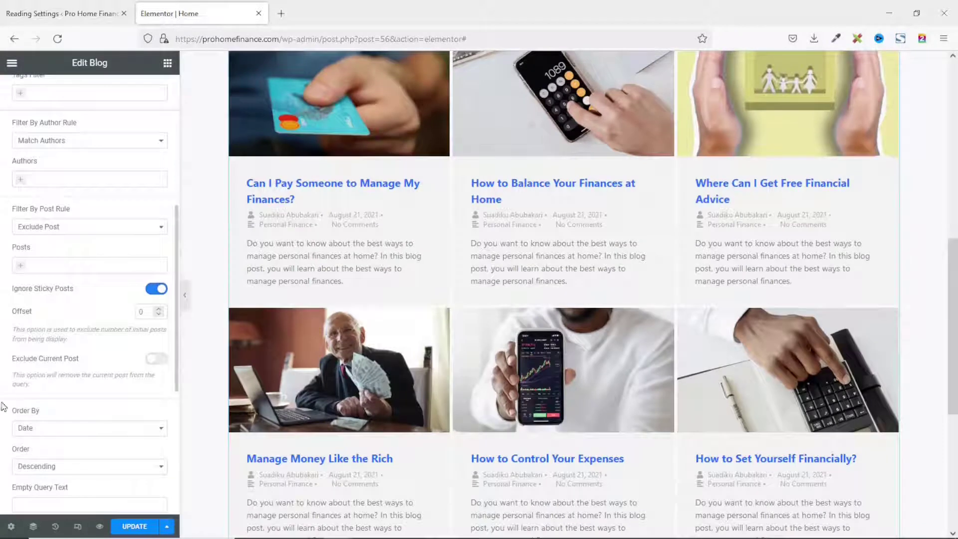
pyautogui.scroll(-2, 33, 427)
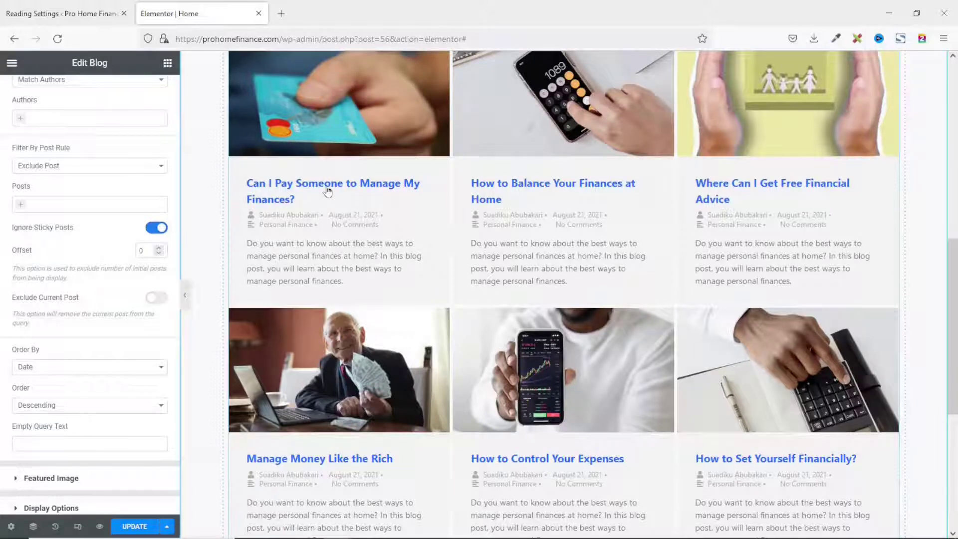
pyautogui.scroll(-3, 293, 212)
pyautogui.scroll(3, 294, 212)
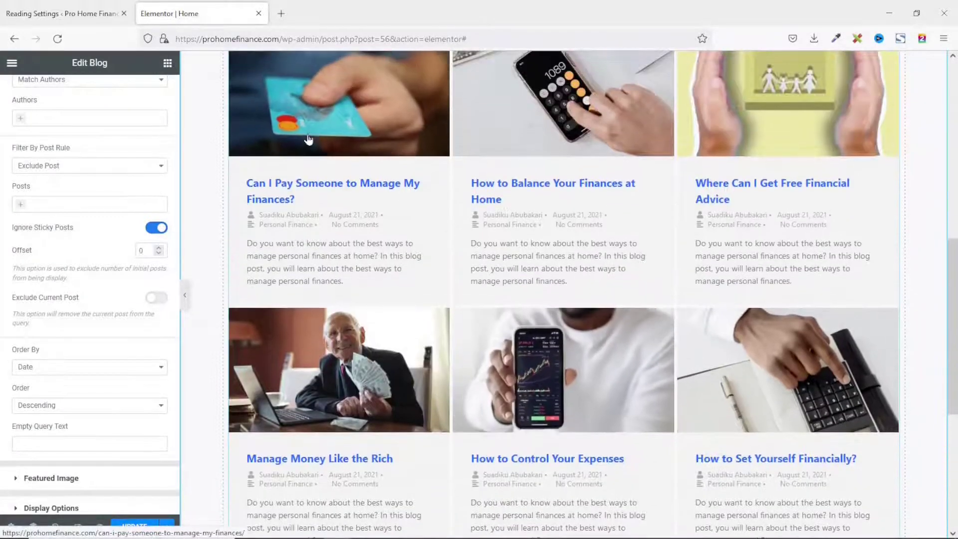
pyautogui.scroll(-1, 759, 445)
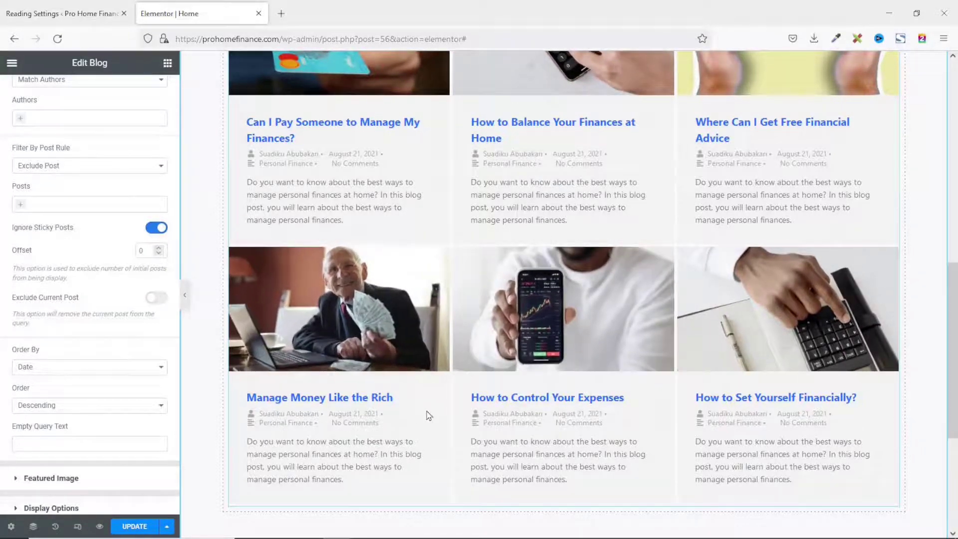
pyautogui.click(70, 373)
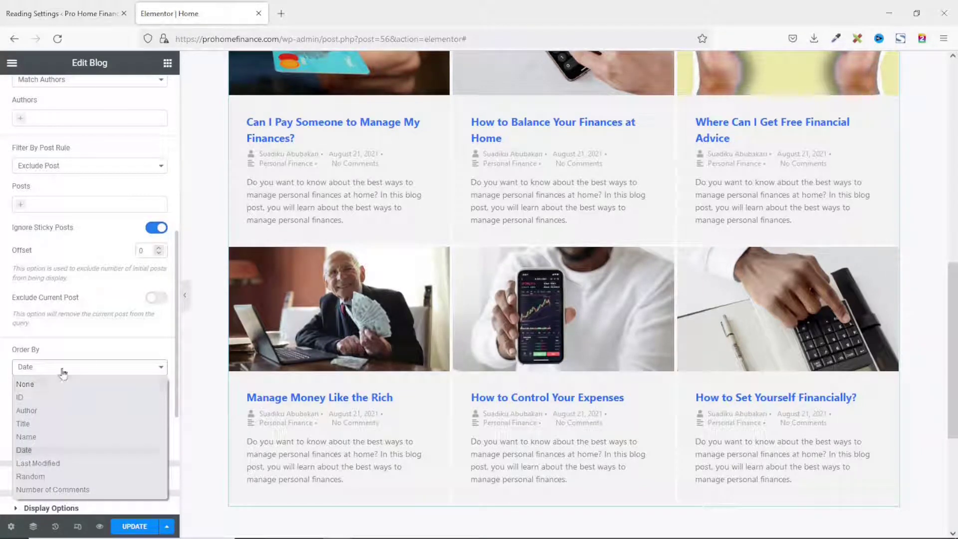
pyautogui.click(24, 450)
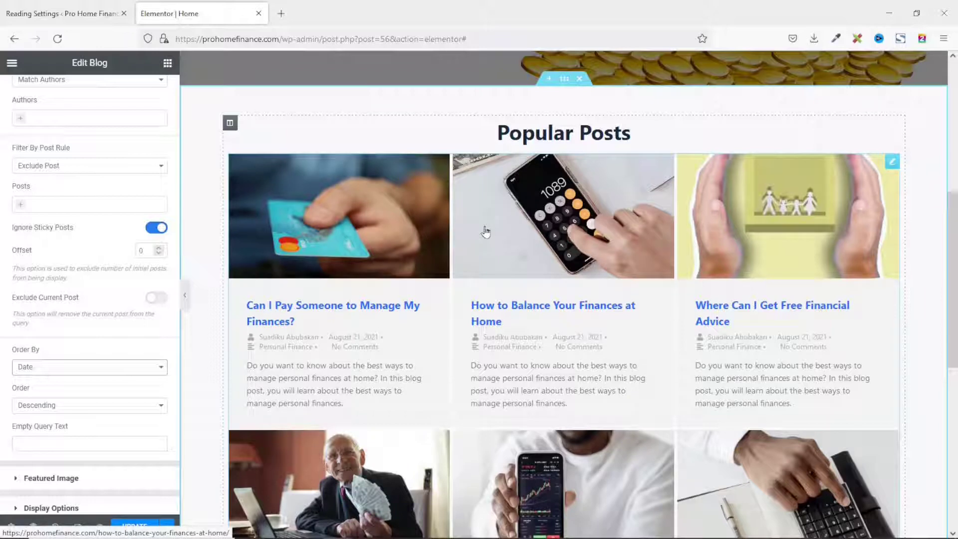
# - Order the queried posts by Number of Comments and keep the order Descending
pyautogui.click(61, 369)
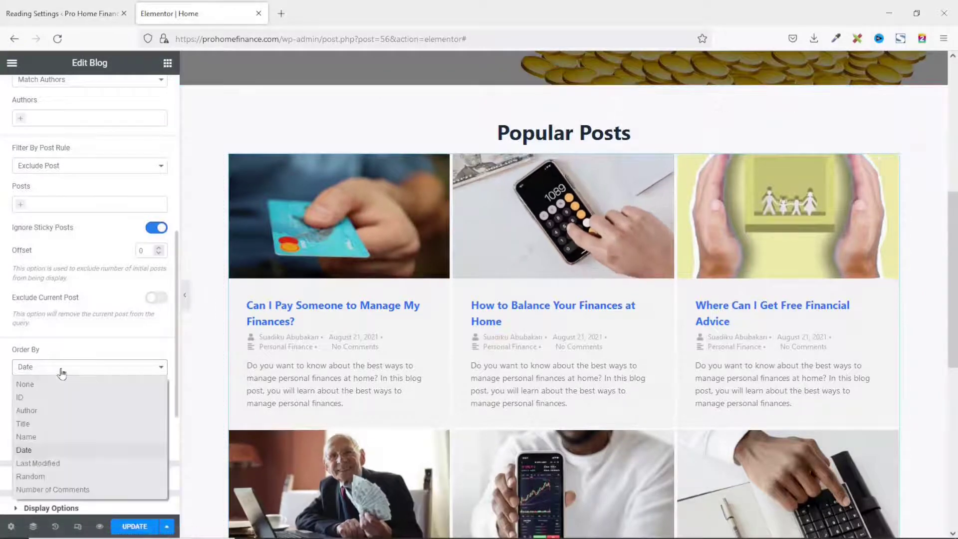
pyautogui.click(73, 490)
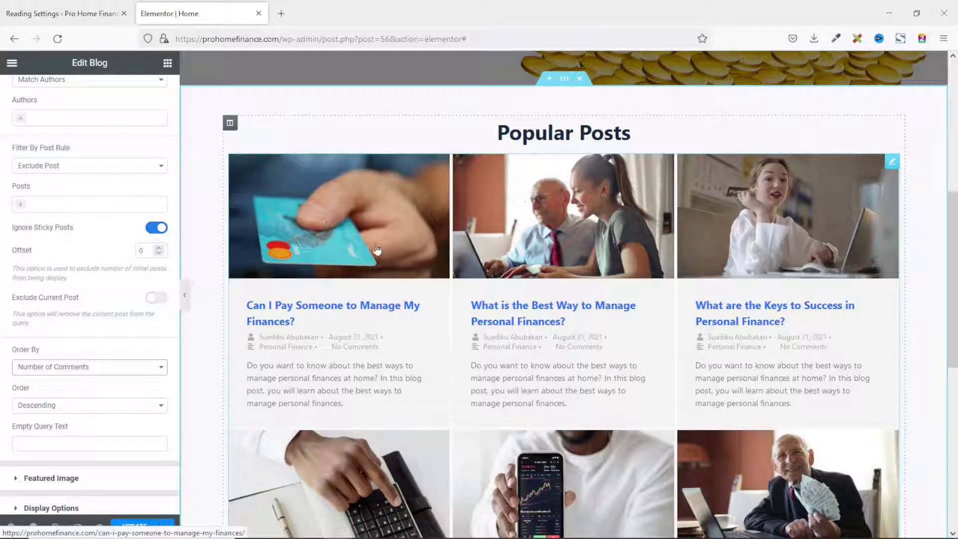
pyautogui.click(66, 405)
pyautogui.click(66, 409)
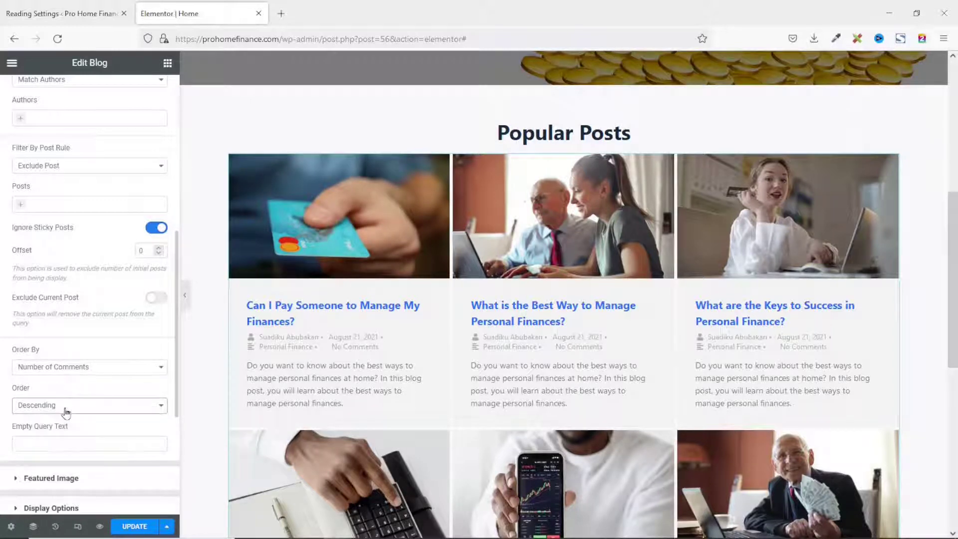
pyautogui.click(66, 409)
pyautogui.click(65, 408)
# - Open the Blog widget's featured image settings, try hiding the featured images, and turn them back on
pyautogui.scroll(-2, 122, 374)
pyautogui.click(51, 419)
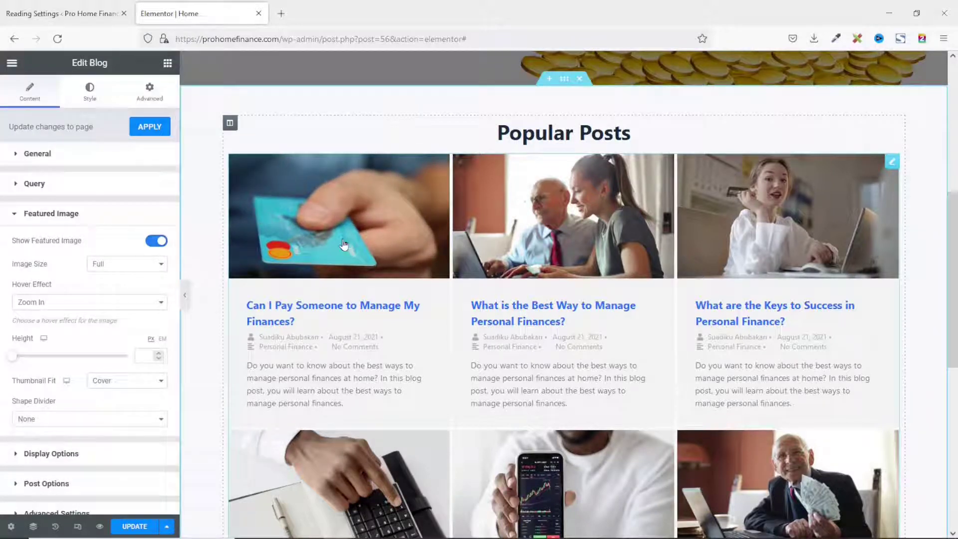
pyautogui.click(154, 242)
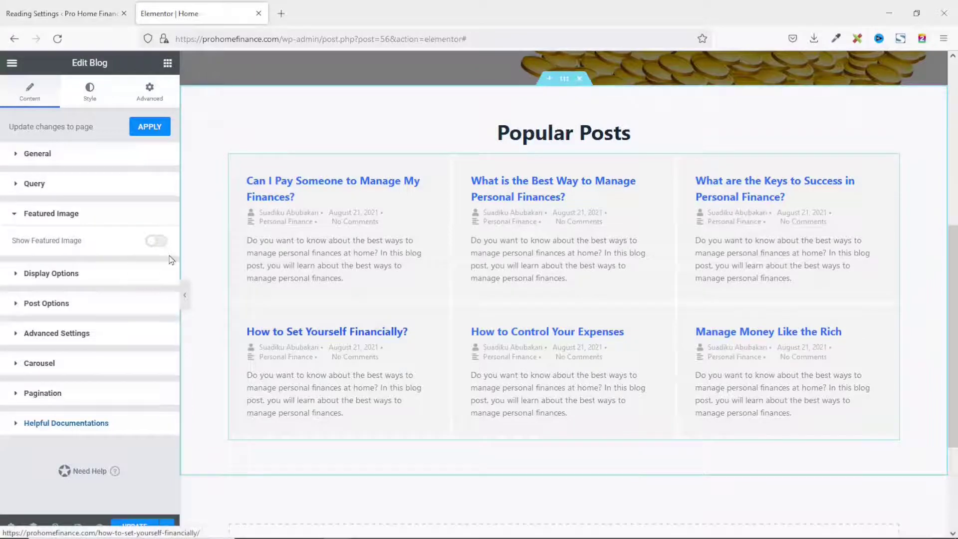
pyautogui.click(156, 242)
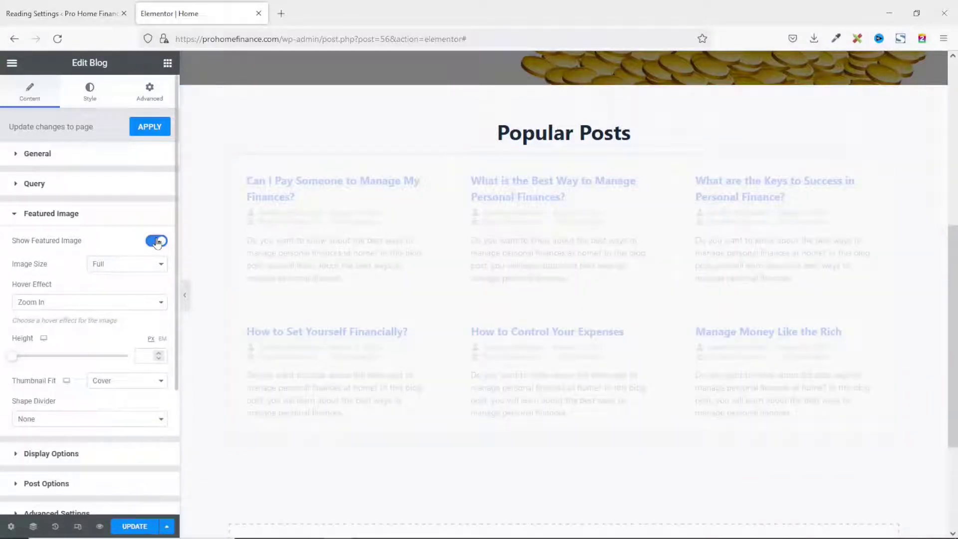
# - Keep the featured image size at Full and set the image hover effect to Grayscale
pyautogui.click(129, 266)
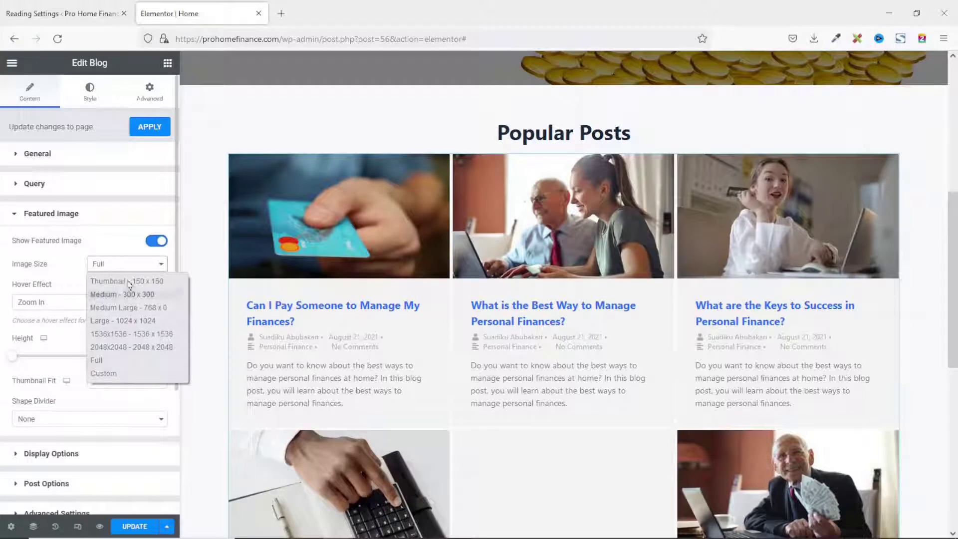
pyautogui.click(122, 265)
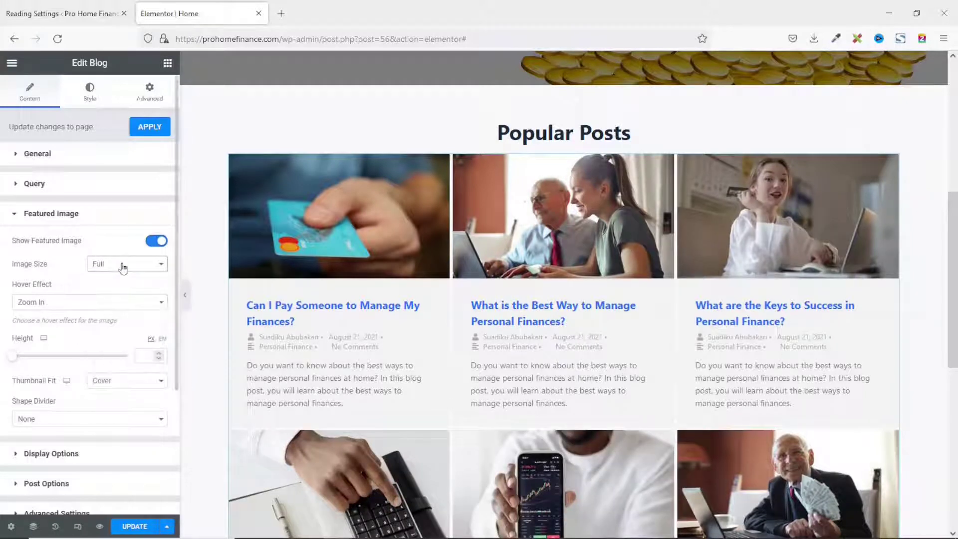
pyautogui.click(80, 304)
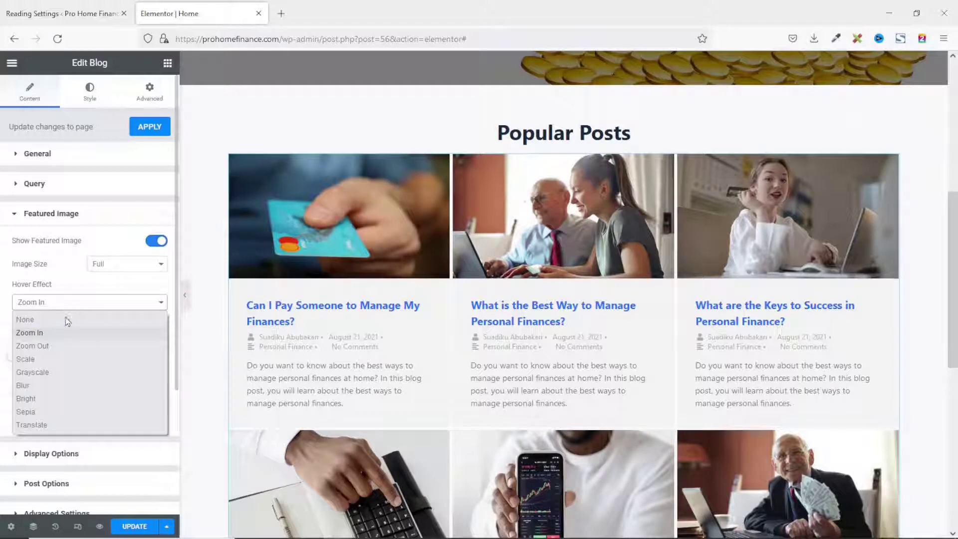
pyautogui.click(50, 372)
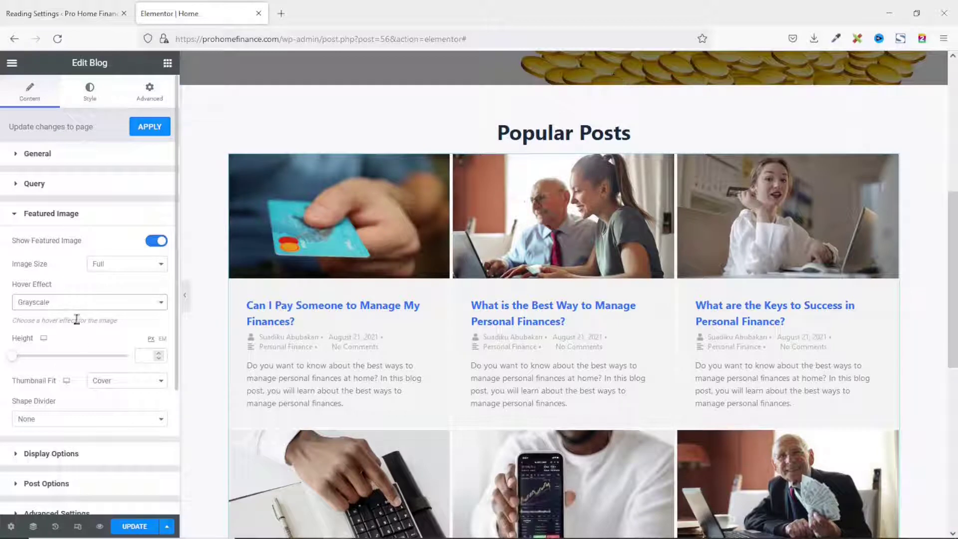
# - In the widget's display options, choose H2 as the title HTML tag
pyautogui.click(56, 454)
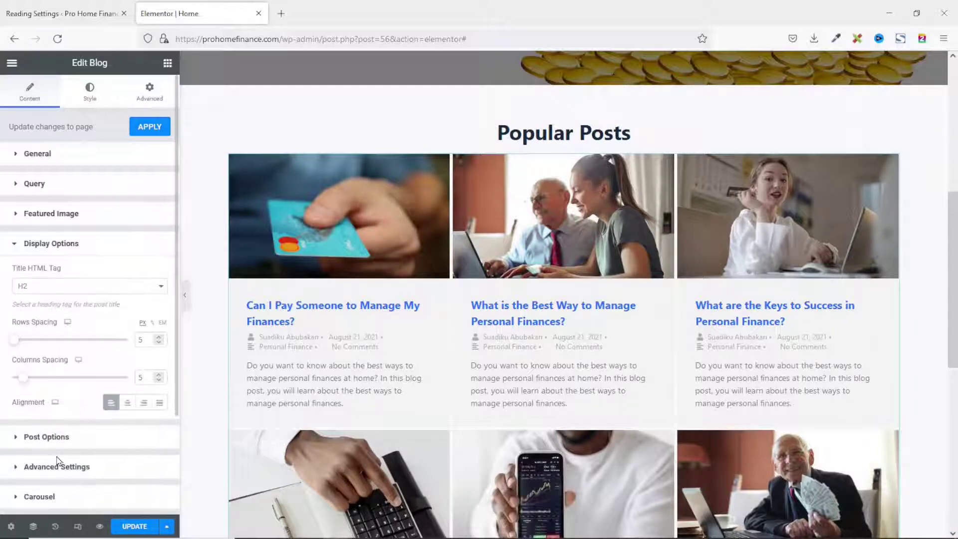
pyautogui.click(48, 287)
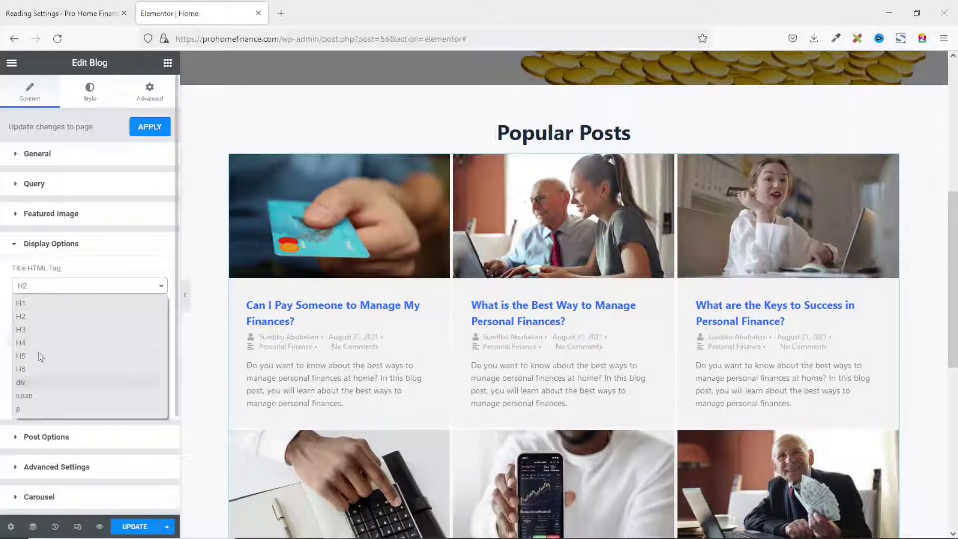
pyautogui.click(21, 316)
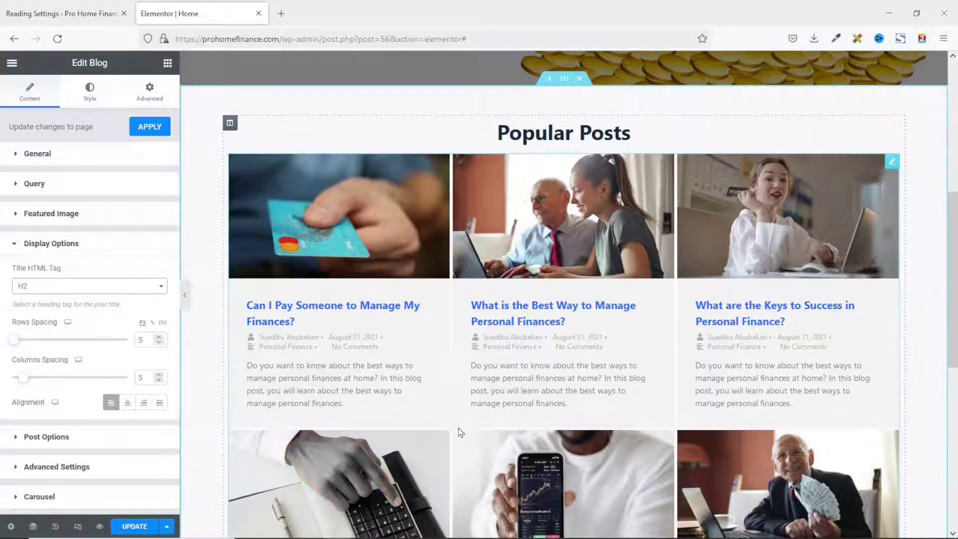
# - Try 50 px for the rows and columns spacing of the posts grid, then set both back to 5 px
pyautogui.scroll(-1, 460, 432)
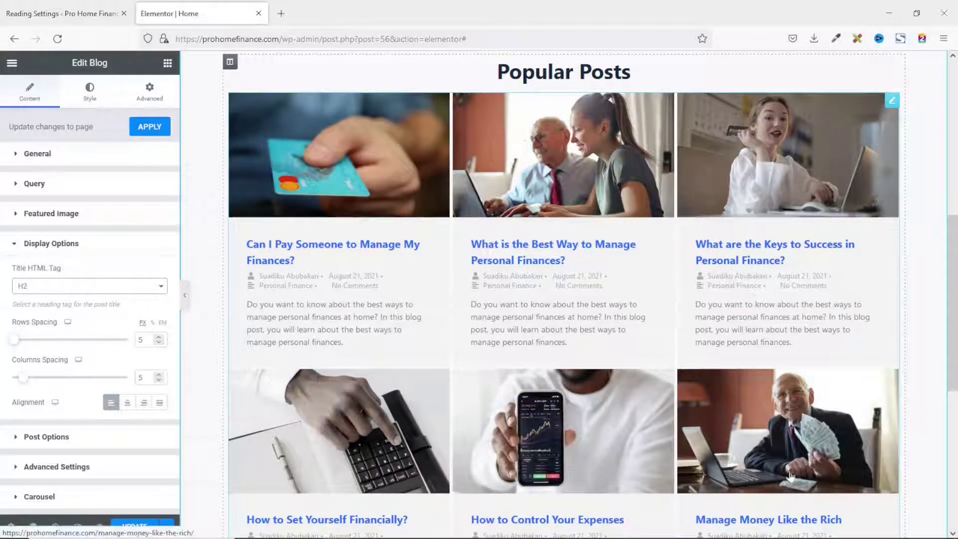
pyautogui.click(143, 339)
pyautogui.write('0')
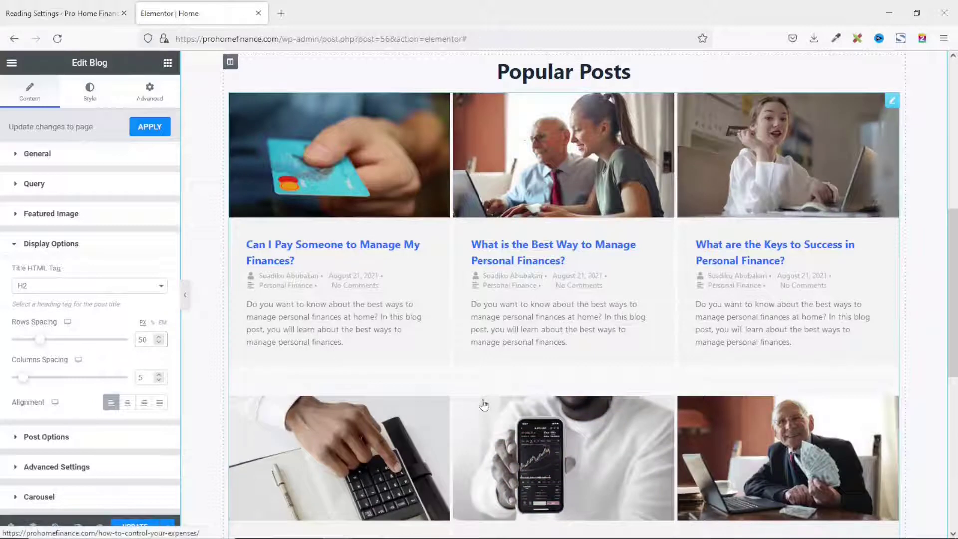
pyautogui.click(146, 378)
pyautogui.write('0')
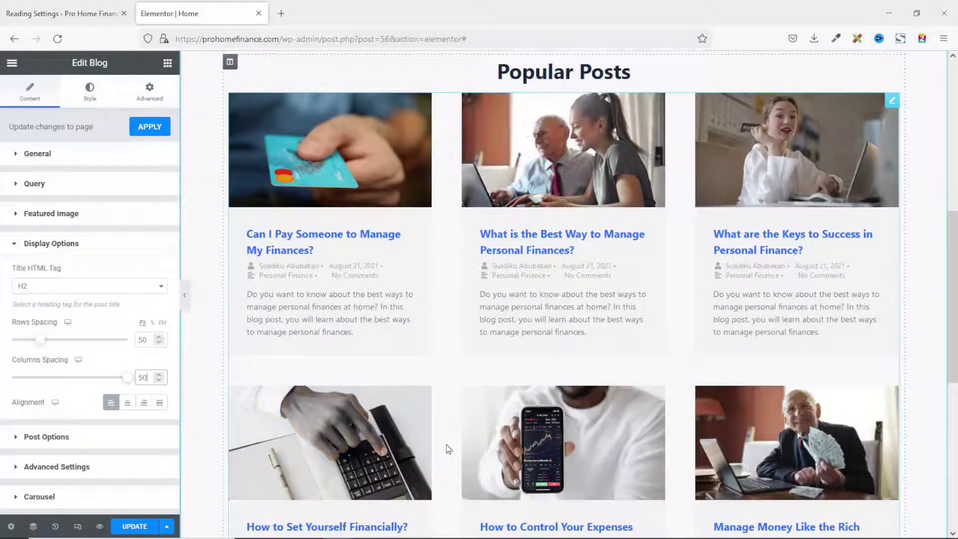
pyautogui.press('BackSpace')
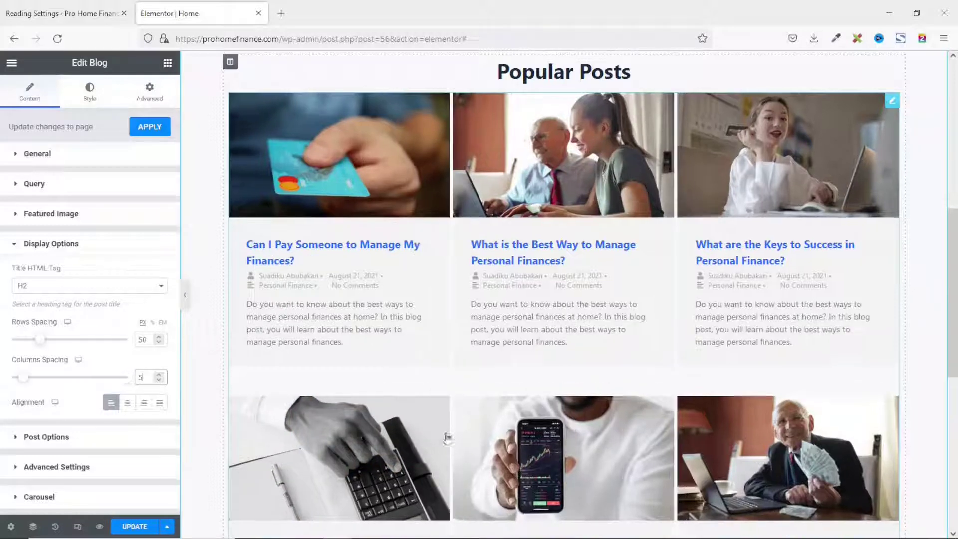
pyautogui.click(150, 340)
pyautogui.press('BackSpace')
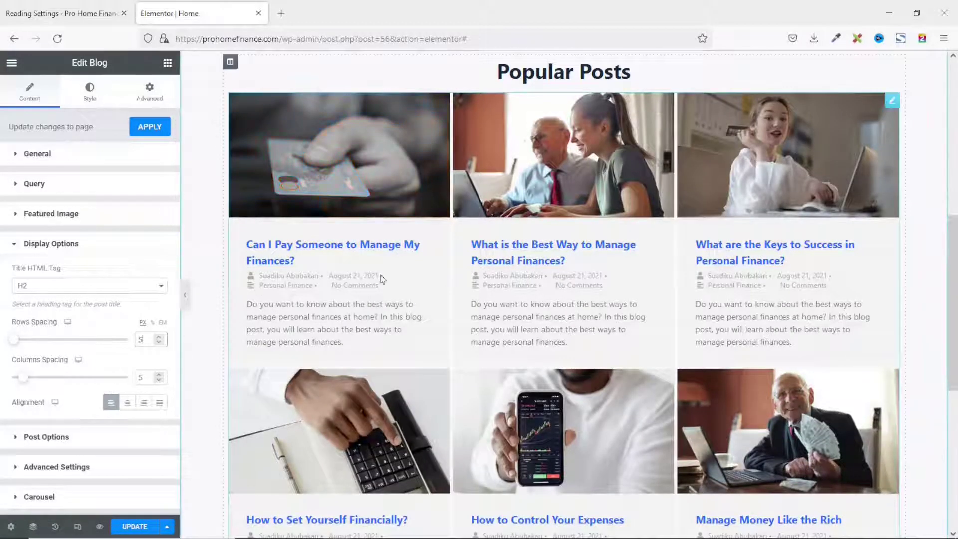
# - Try centre, right and justified alignment on the post text, then restore left alignment
pyautogui.click(127, 402)
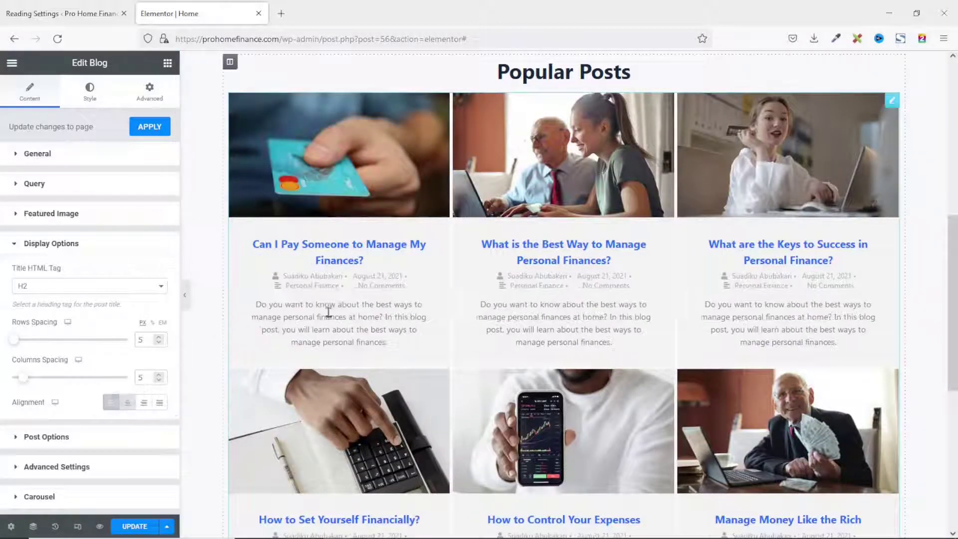
pyautogui.click(143, 402)
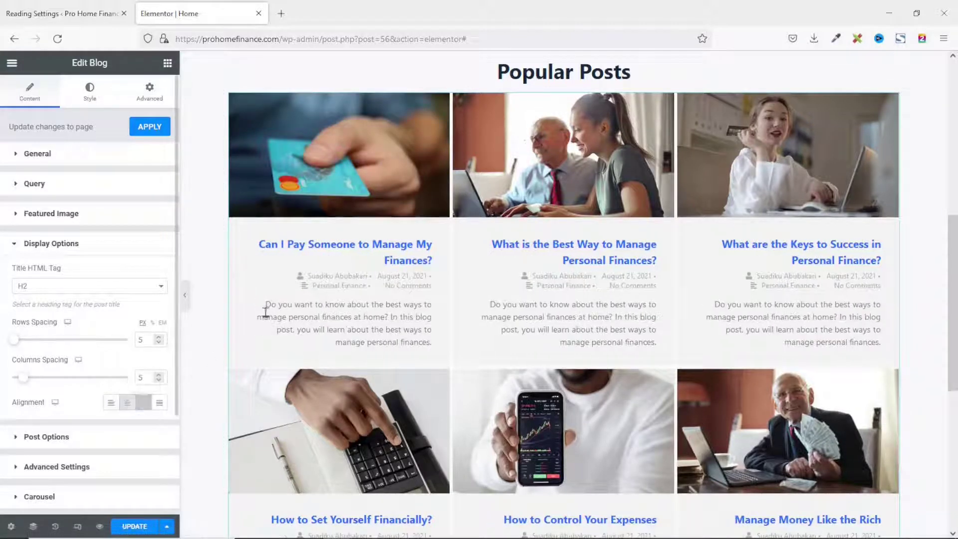
pyautogui.click(163, 405)
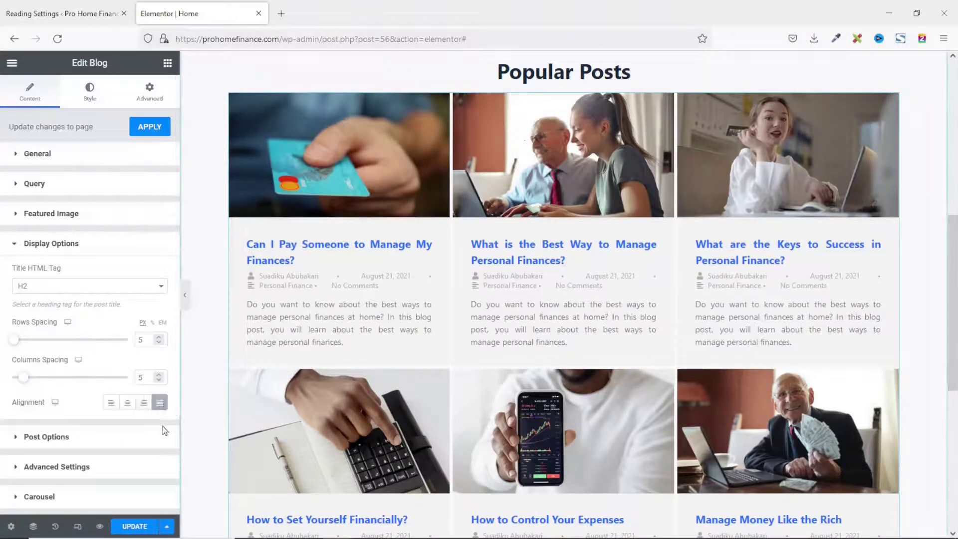
pyautogui.click(110, 405)
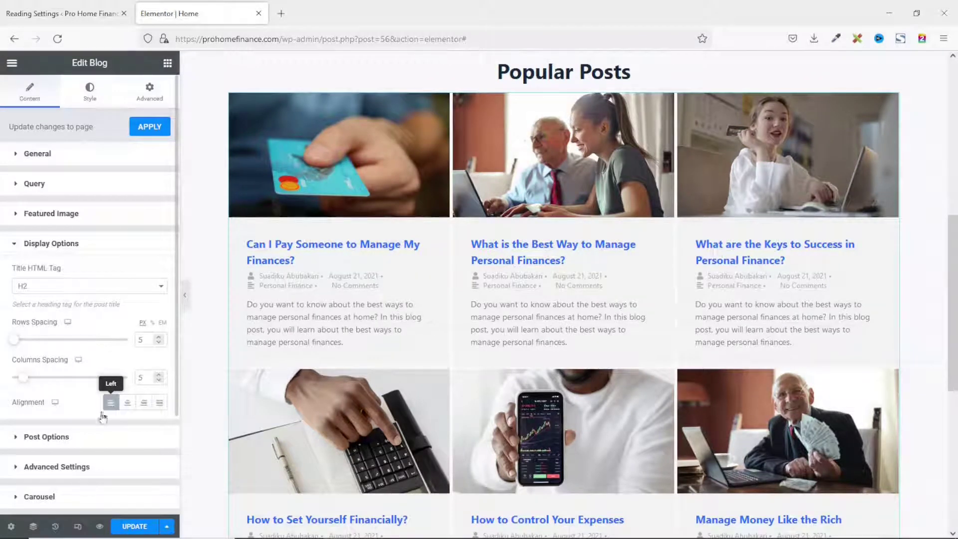
# - In the widget's post options, try Post Full Content as the content source, then set it back to Post Excerpt
pyautogui.click(58, 442)
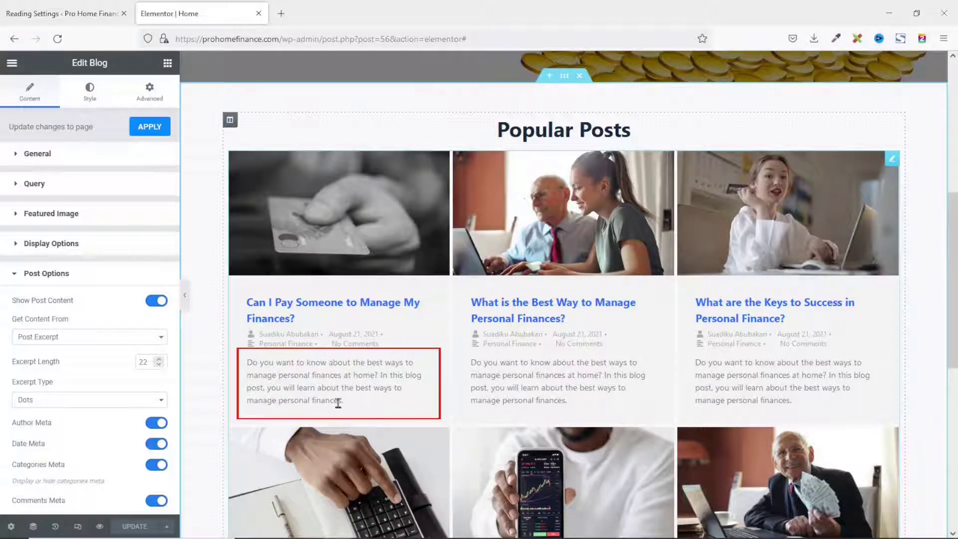
pyautogui.click(52, 345)
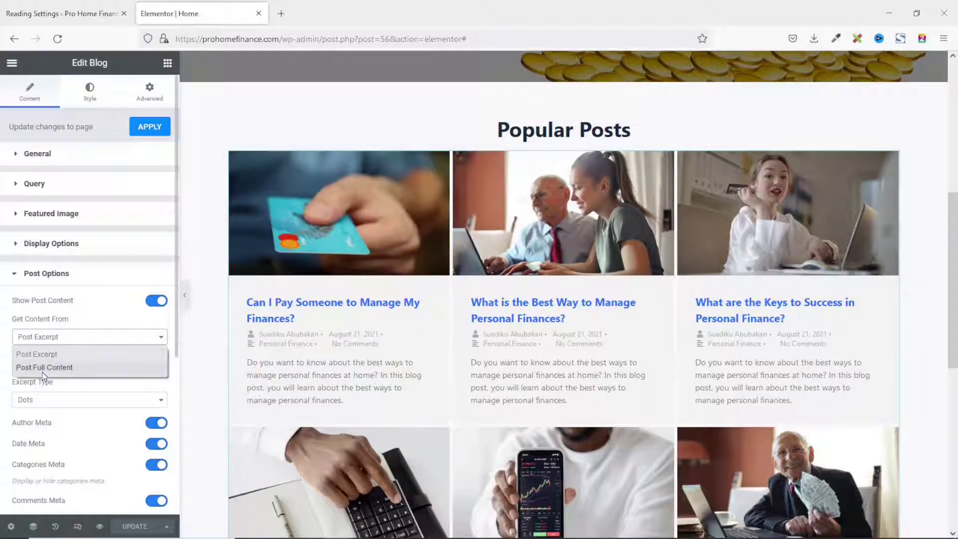
pyautogui.click(56, 368)
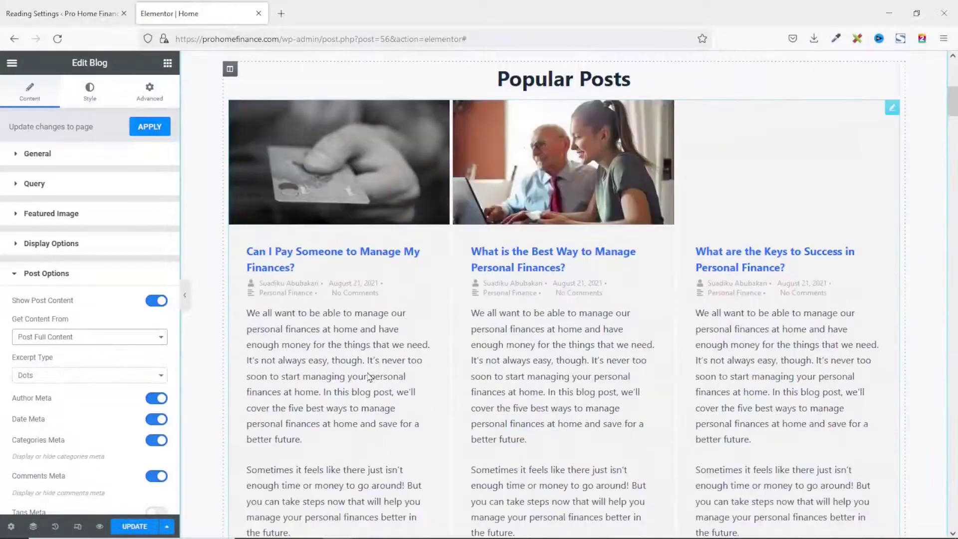
pyautogui.scroll(-10, 366, 372)
pyautogui.scroll(10, 300, 275)
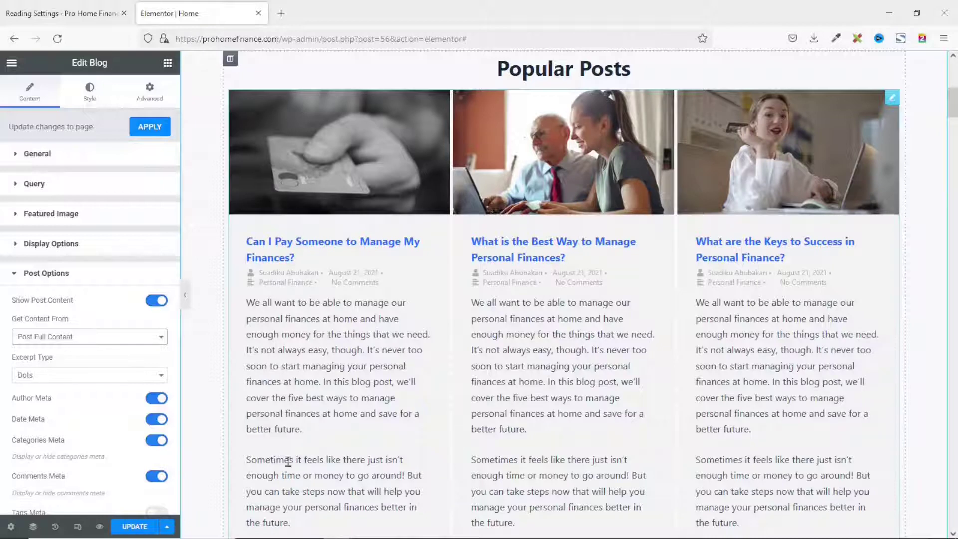
pyautogui.scroll(-4, 374, 326)
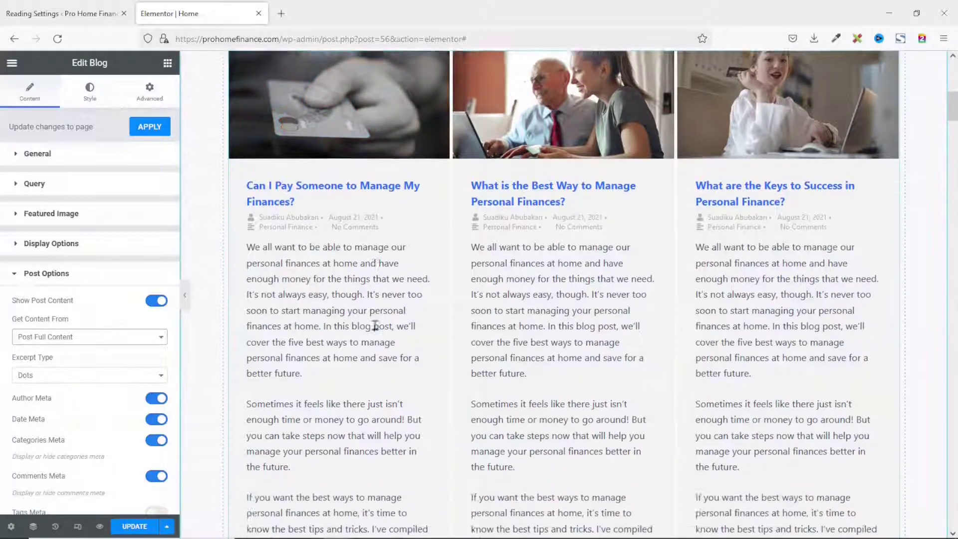
pyautogui.scroll(2, 374, 328)
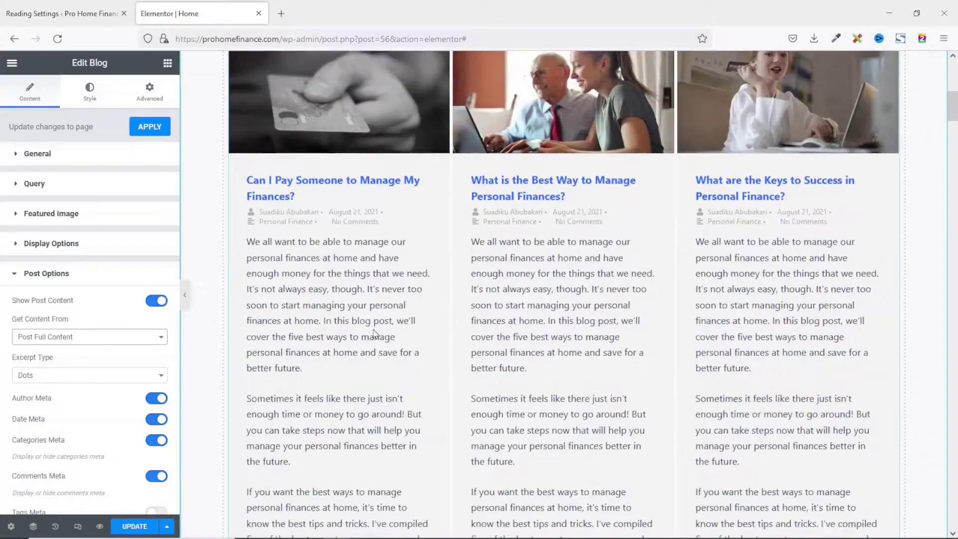
pyautogui.click(104, 345)
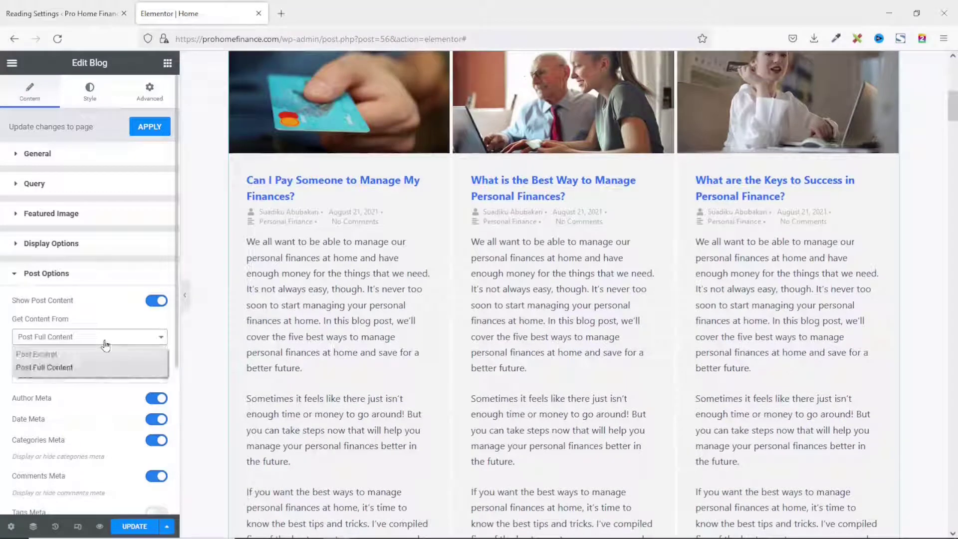
pyautogui.click(65, 354)
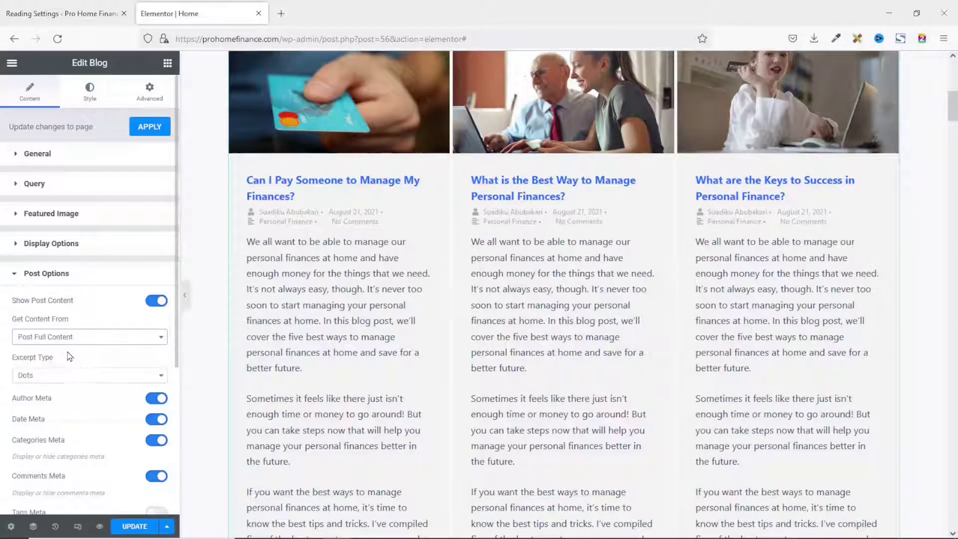
# - Try Link as the excerpt type with its read more text, then set the excerpt type back to Dots
pyautogui.scroll(-2, 41, 330)
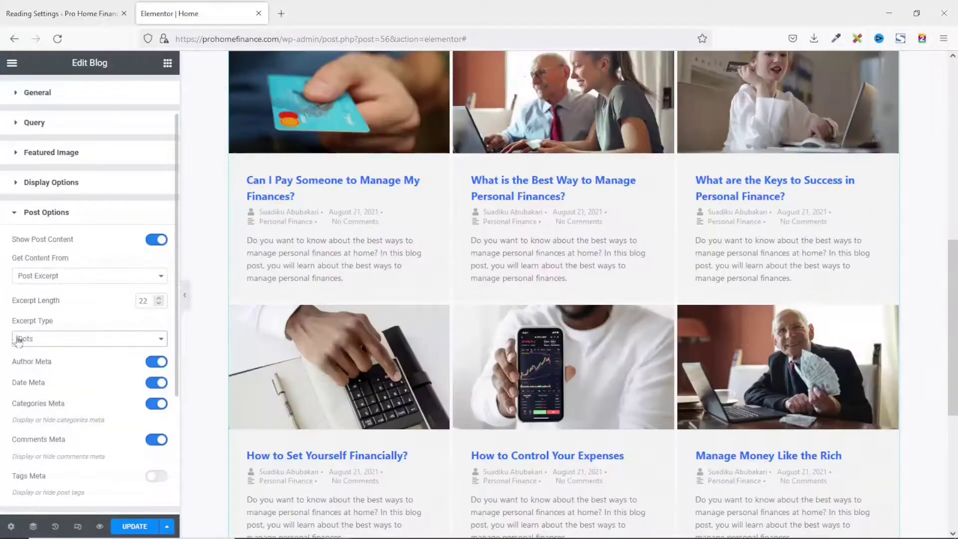
pyautogui.click(69, 344)
pyautogui.click(46, 371)
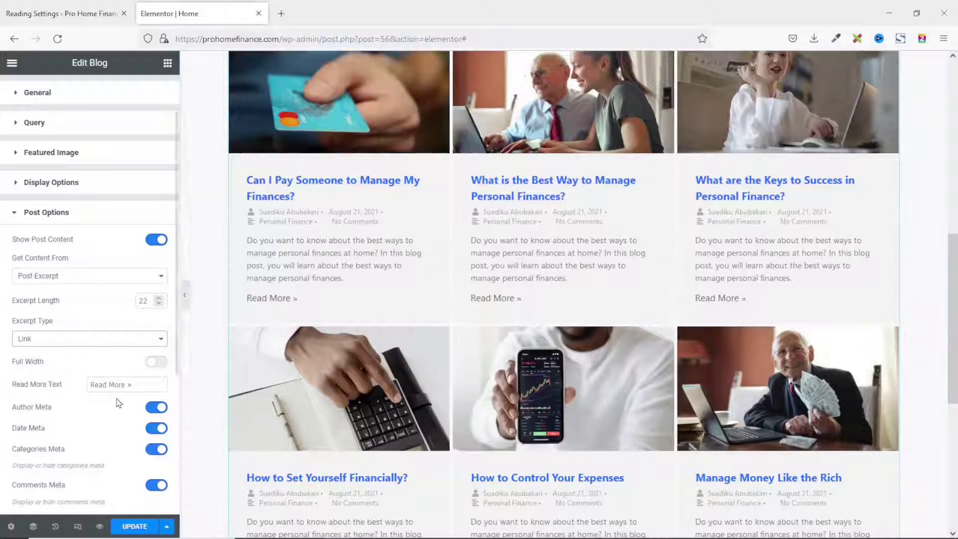
pyautogui.moveTo(132, 385); pyautogui.dragTo(50, 388)
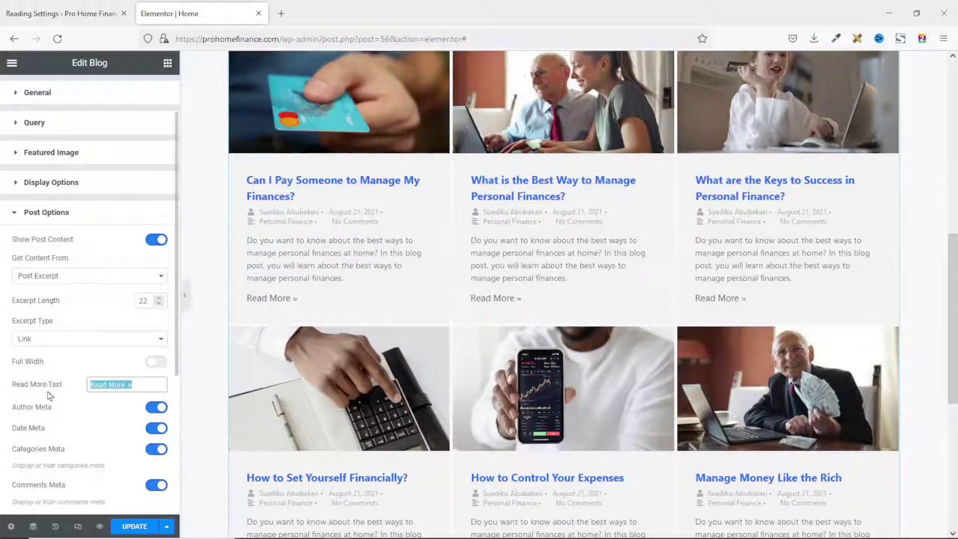
pyautogui.click(107, 342)
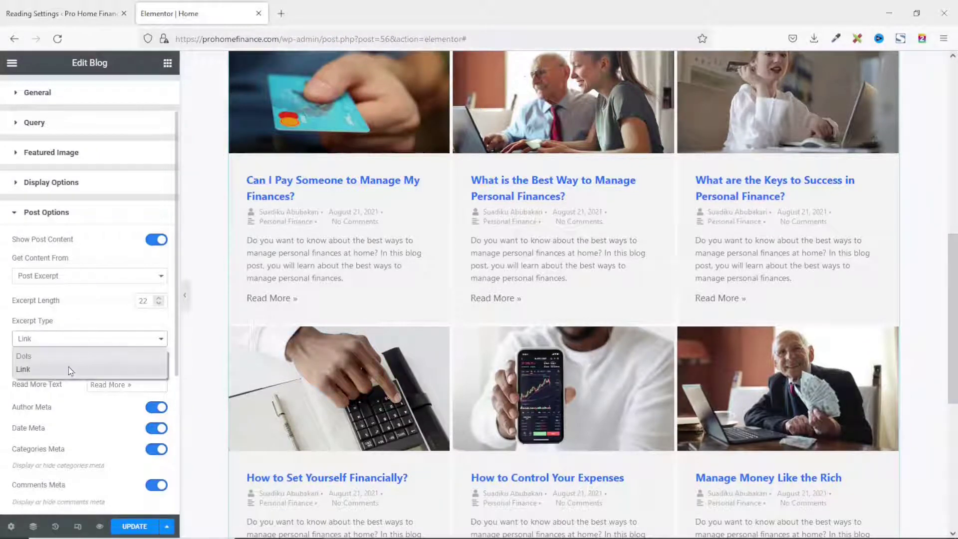
pyautogui.click(73, 357)
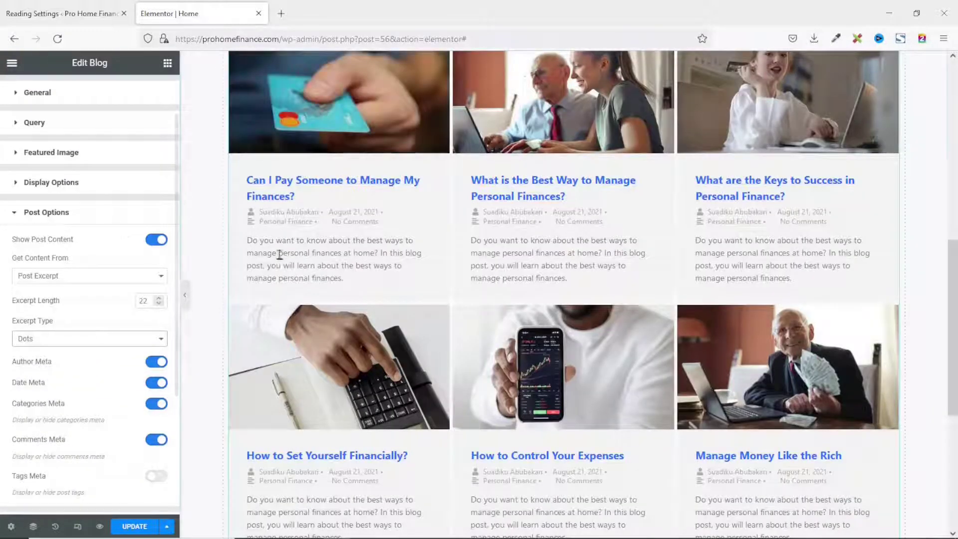
# - Hide the post content and the author, date and comments meta on the posts, keeping the categories meta
pyautogui.click(156, 241)
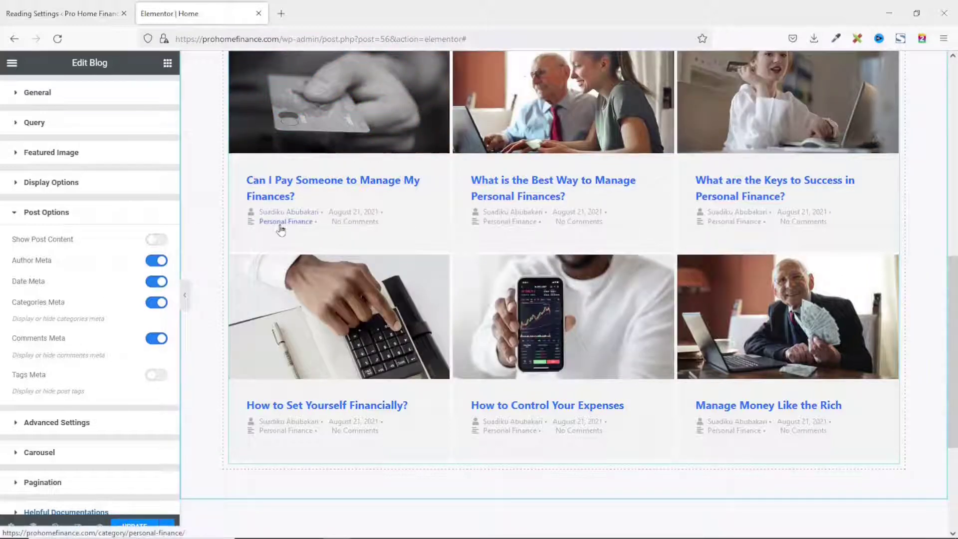
pyautogui.click(153, 263)
pyautogui.click(152, 282)
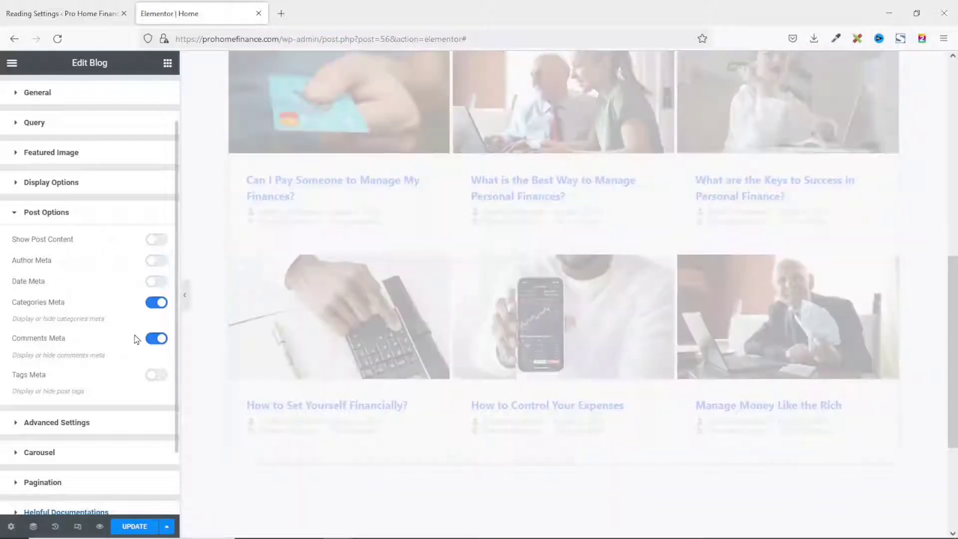
pyautogui.click(150, 342)
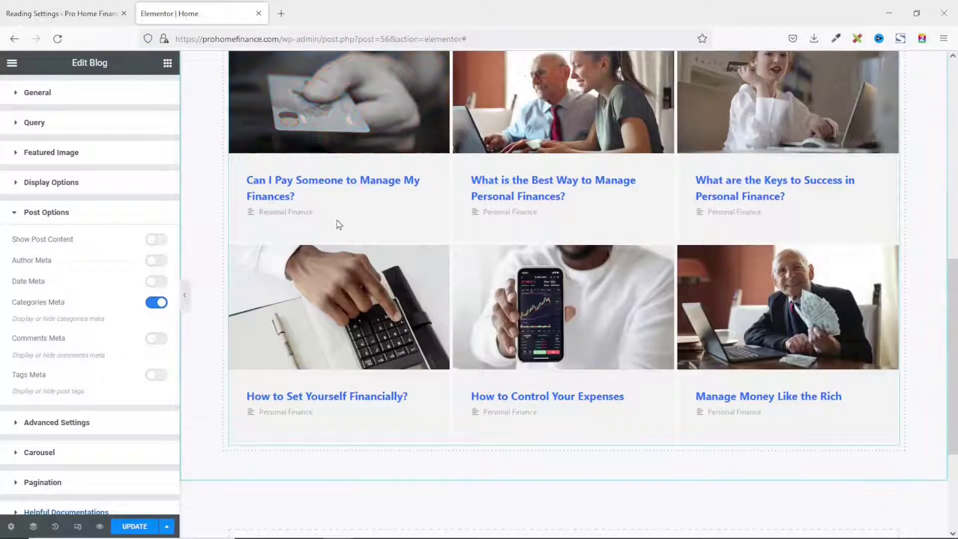
# - In the widget's advanced settings, try loading more posts on scroll, then turn the option back off
pyautogui.click(49, 424)
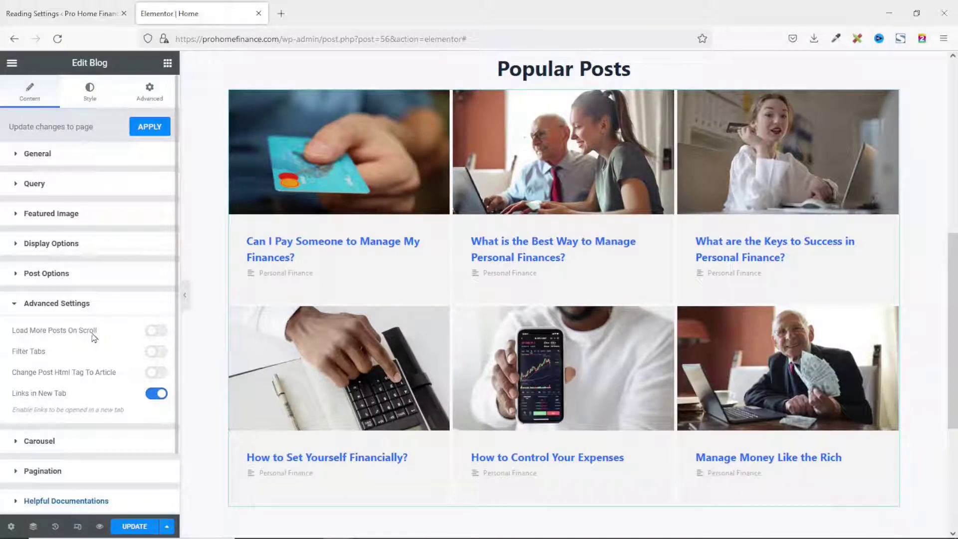
pyautogui.click(157, 332)
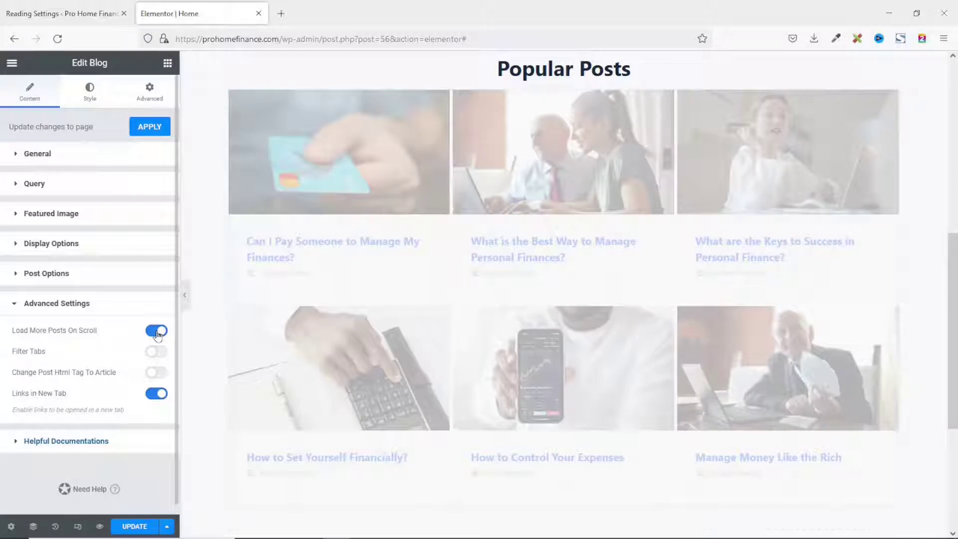
pyautogui.scroll(-2, 552, 287)
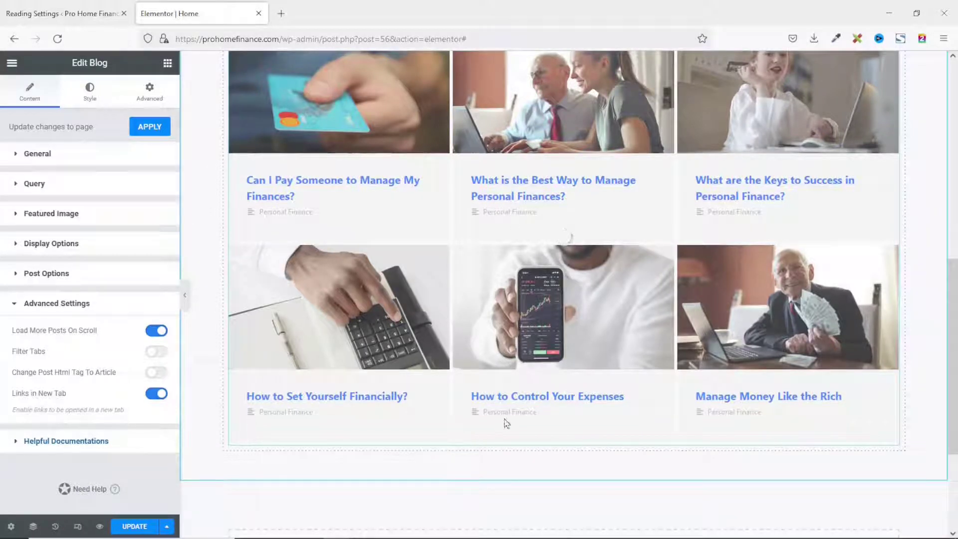
pyautogui.click(156, 331)
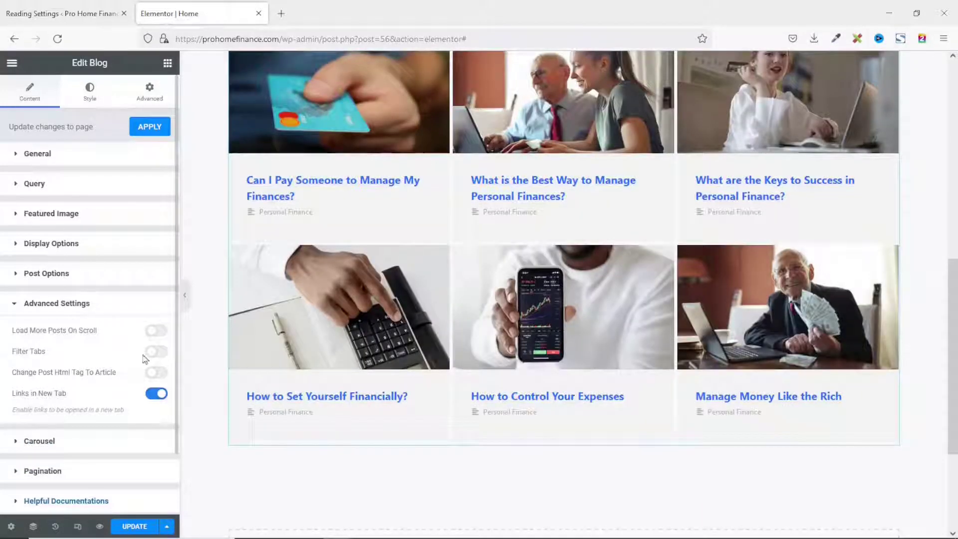
# - Try the filter tabs and the option changing the post HTML tag to article, turning each back off
pyautogui.click(163, 352)
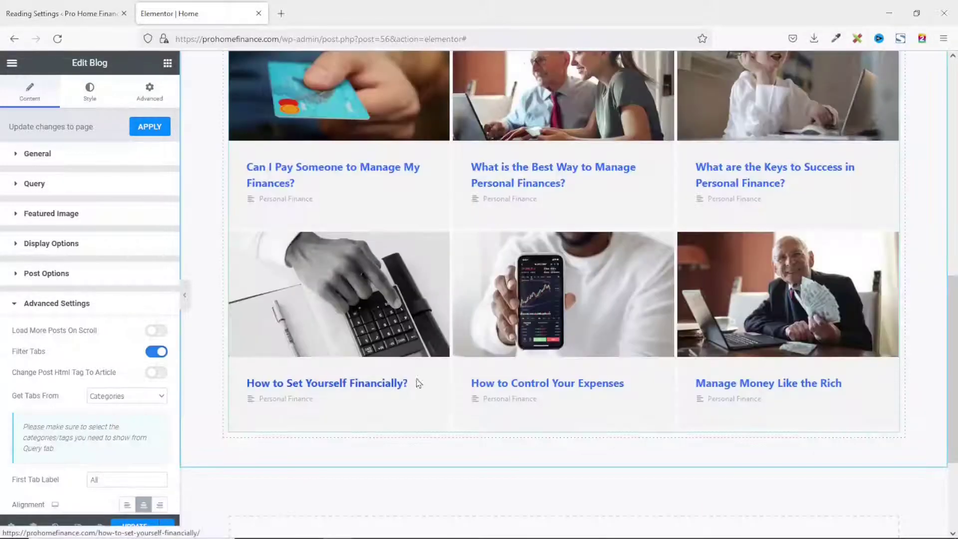
pyautogui.scroll(4, 420, 382)
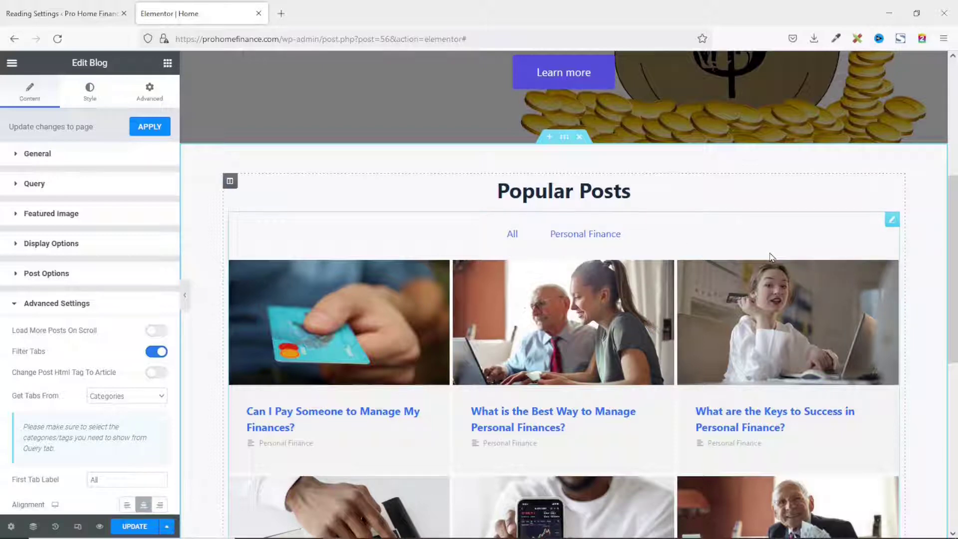
pyautogui.scroll(-1, 770, 257)
pyautogui.click(156, 352)
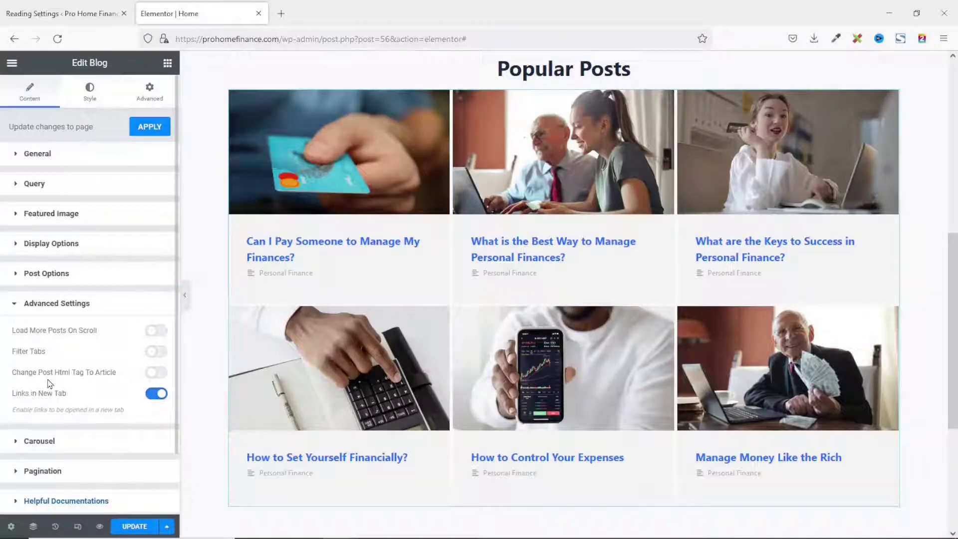
pyautogui.click(163, 373)
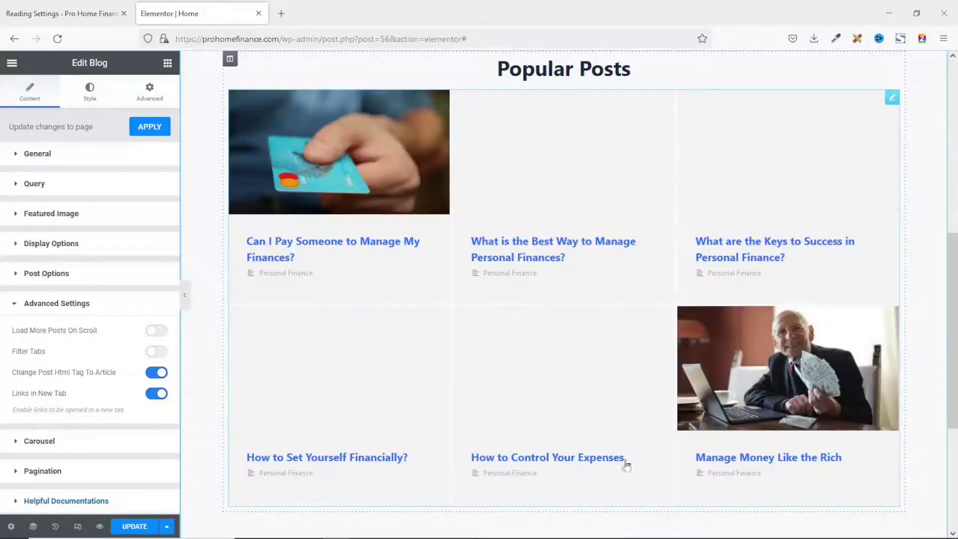
pyautogui.click(156, 372)
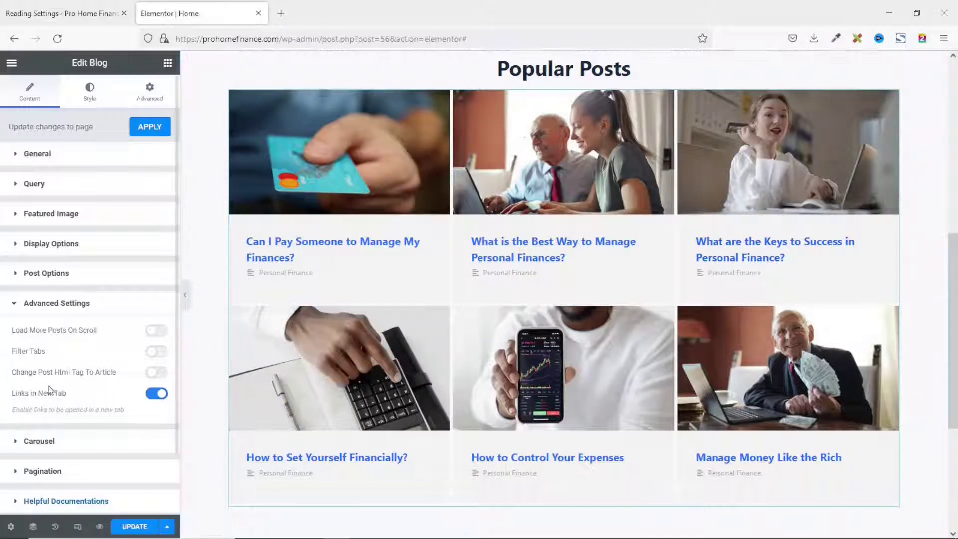
# - Save and preview the page, testing the link of the "Can I Pay Someone to Manage My Finances?" post, and return to the editor
pyautogui.click(151, 521)
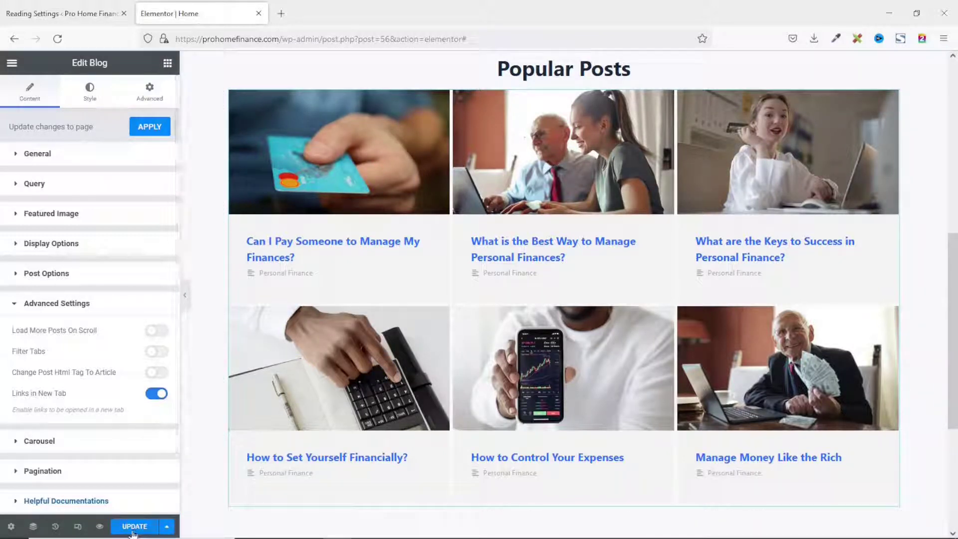
pyautogui.click(99, 528)
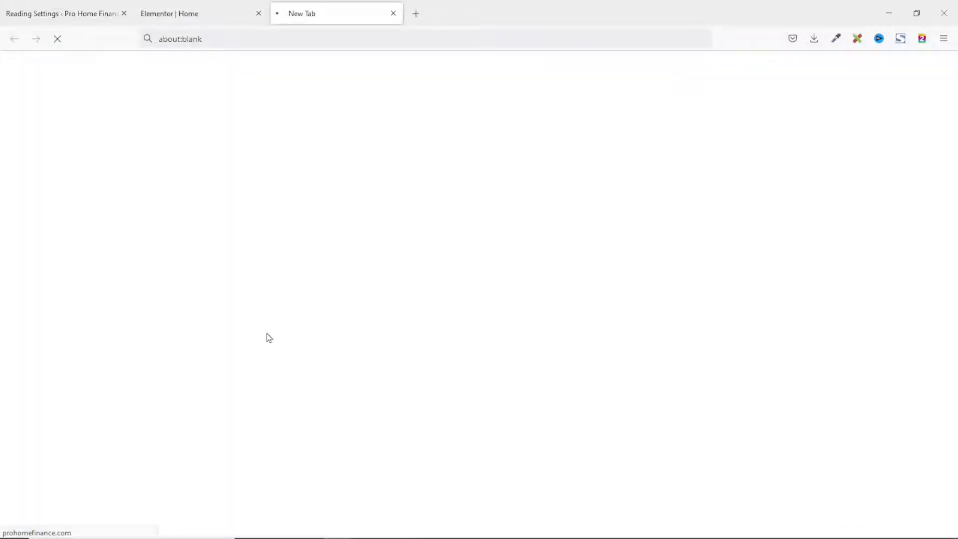
pyautogui.scroll(-5, 347, 321)
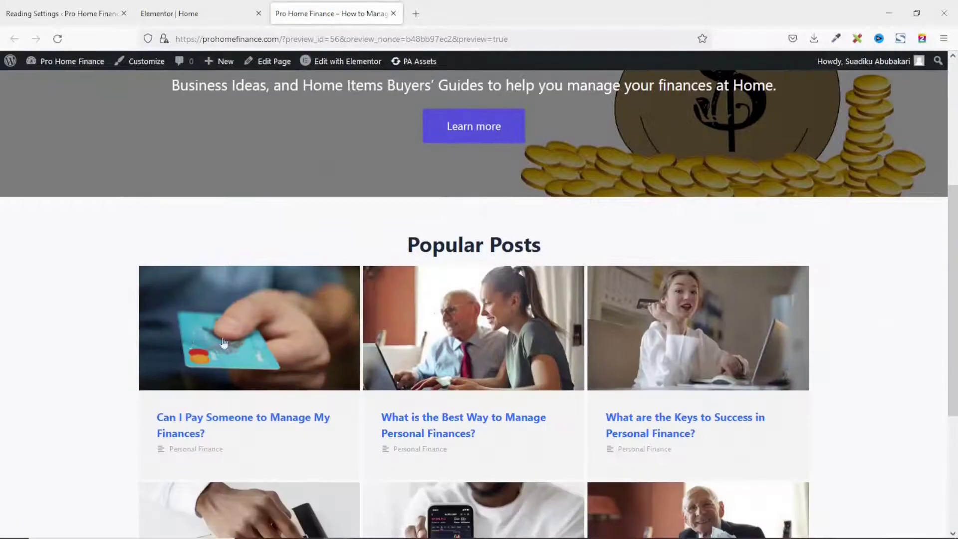
pyautogui.click(245, 323)
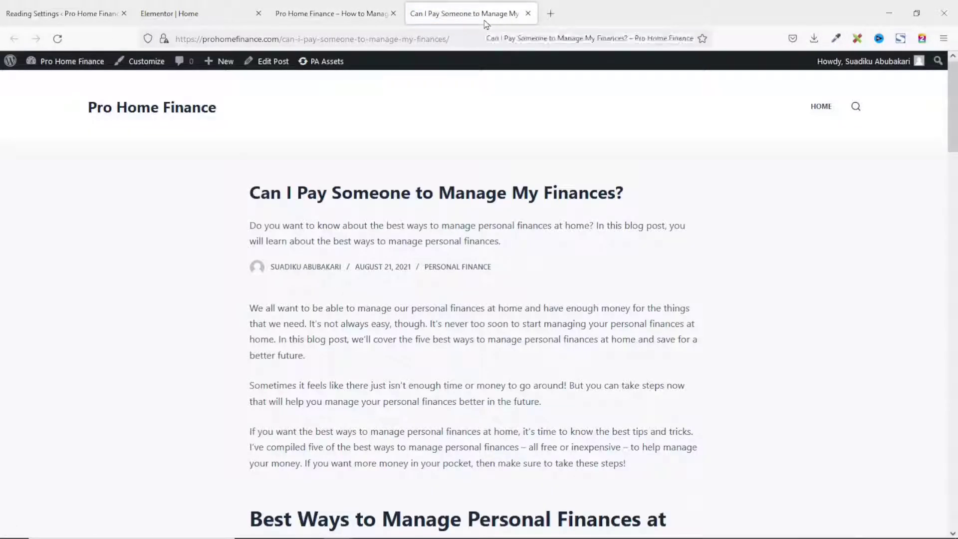
pyautogui.click(528, 13)
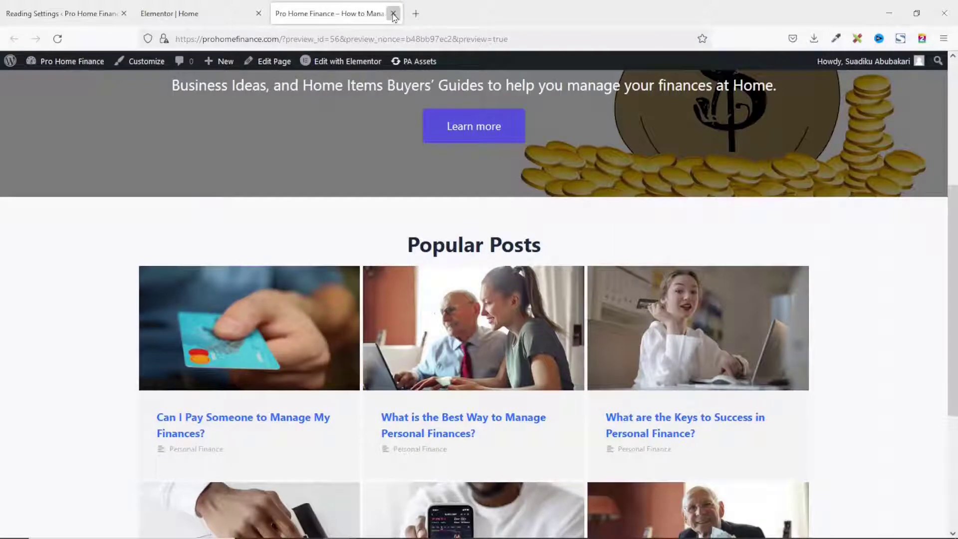
pyautogui.click(394, 14)
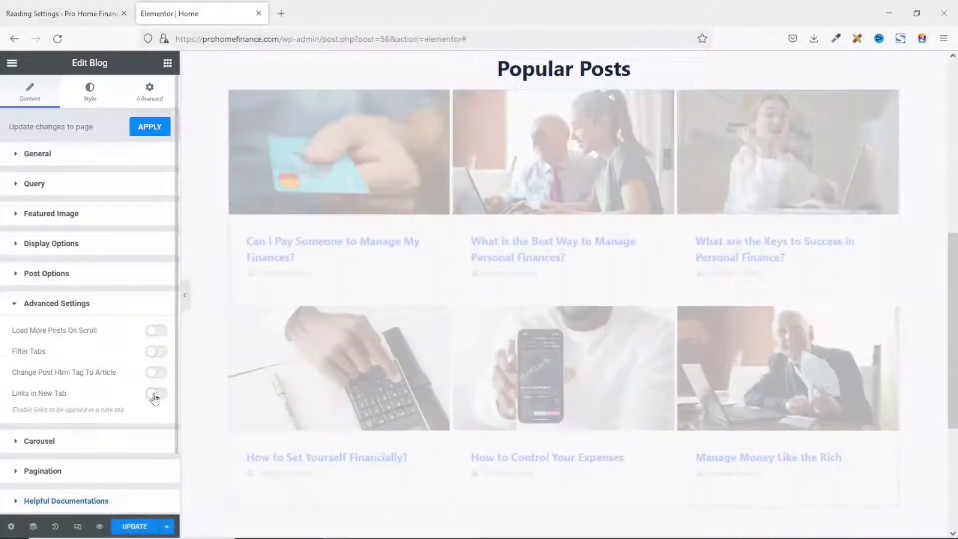
# - Turn off opening post links in a new tab and enable the carousel, testing its forward navigation arrow
pyautogui.click(154, 397)
pyautogui.scroll(-2, 115, 364)
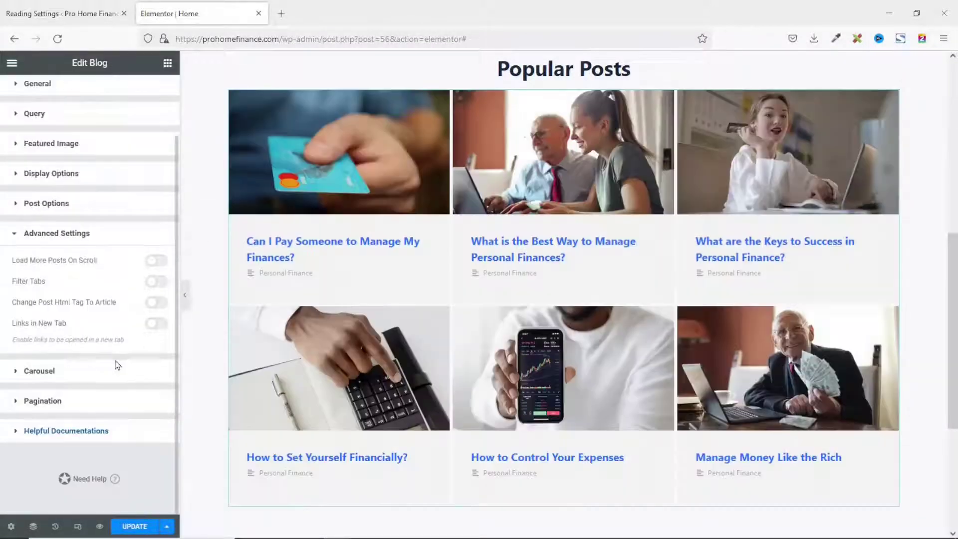
pyautogui.click(40, 371)
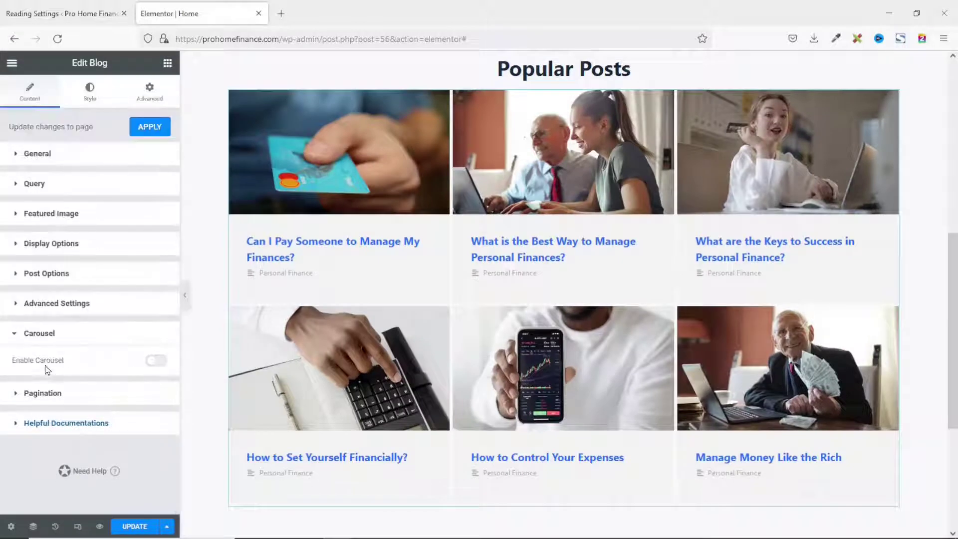
pyautogui.click(163, 364)
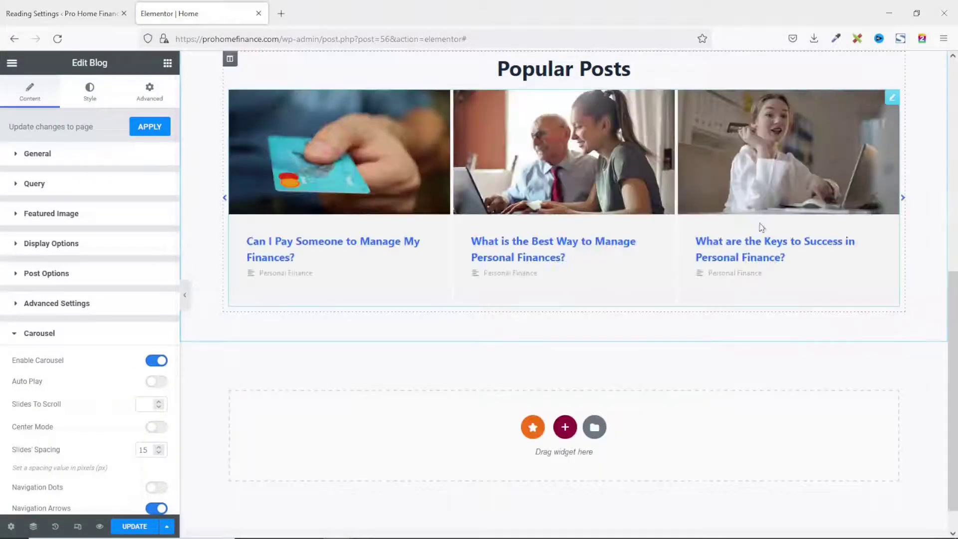
pyautogui.click(904, 198)
pyautogui.click(905, 198)
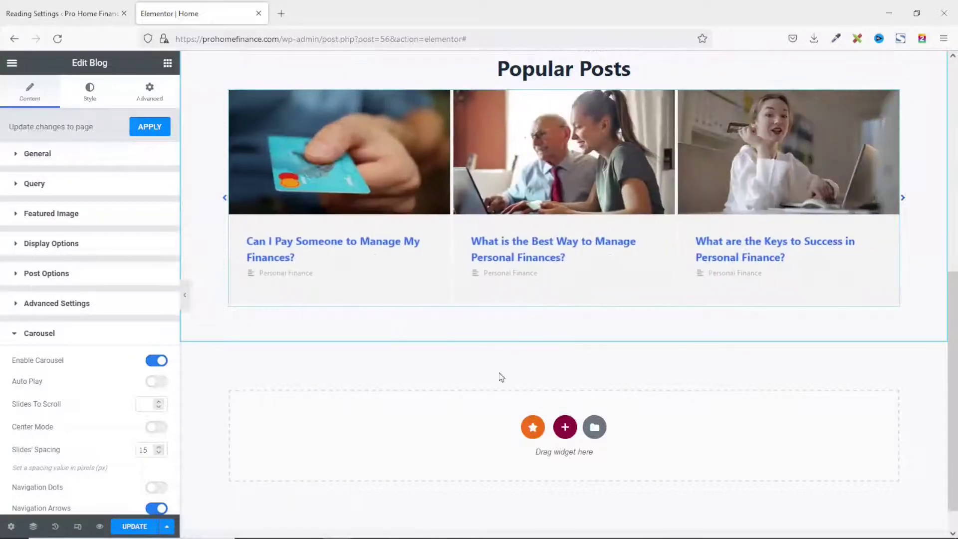
# - Try carousel autoplay with slides to scroll set to 1, then disable the carousel
pyautogui.click(158, 383)
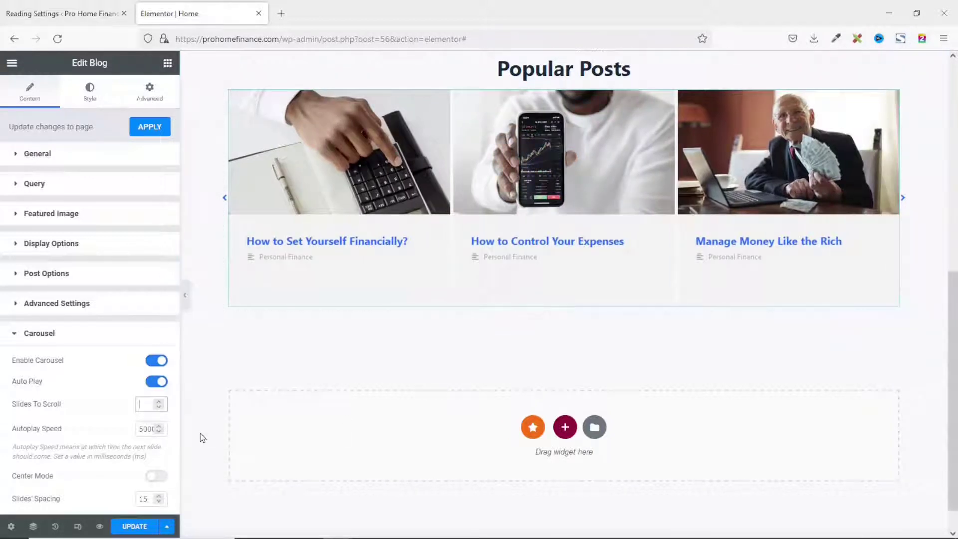
pyautogui.write('1')
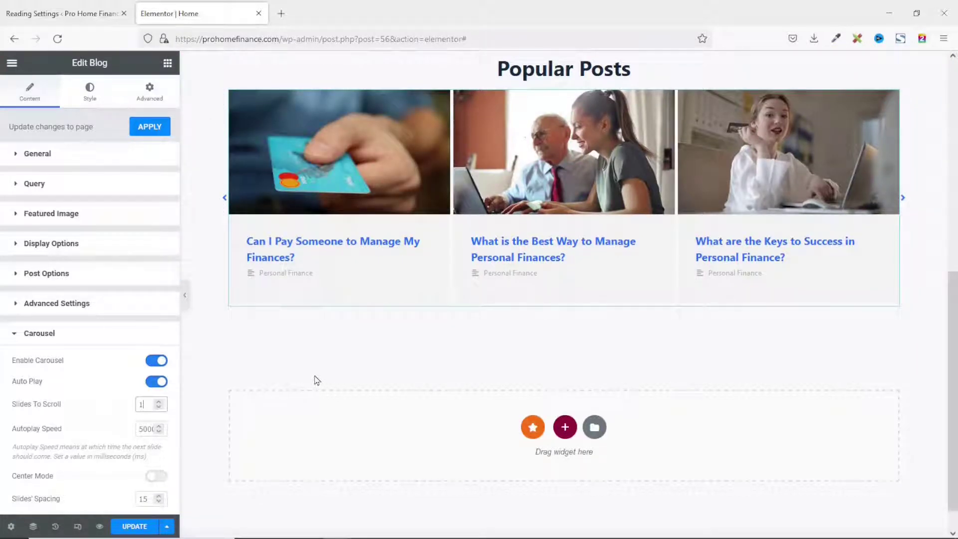
pyautogui.scroll(-1, 317, 380)
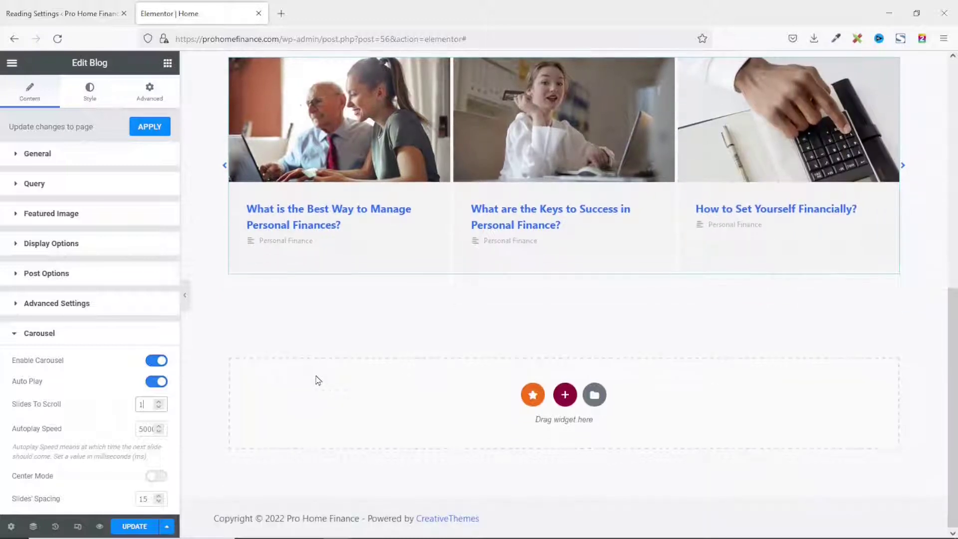
pyautogui.scroll(-3, 115, 429)
pyautogui.scroll(3, 117, 399)
pyautogui.scroll(-3, 87, 355)
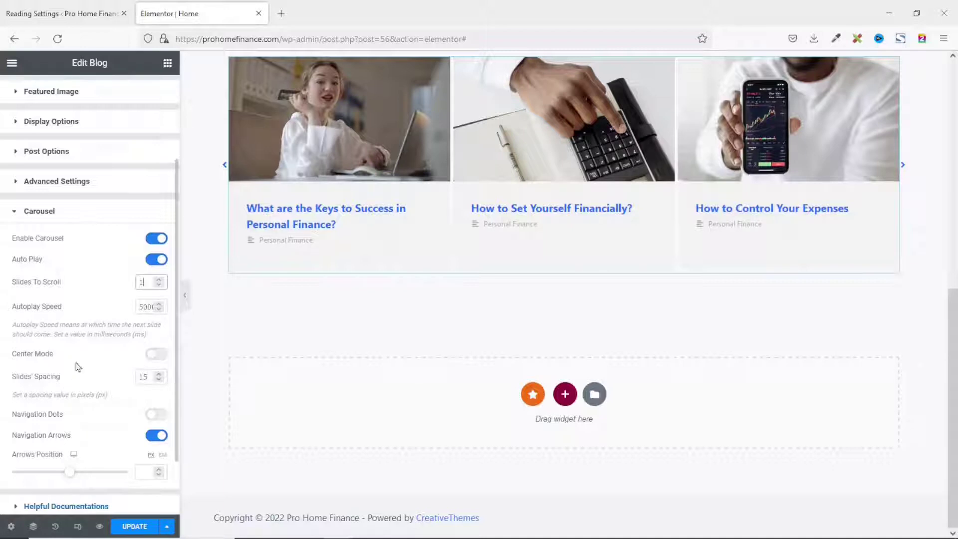
pyautogui.scroll(3, 77, 238)
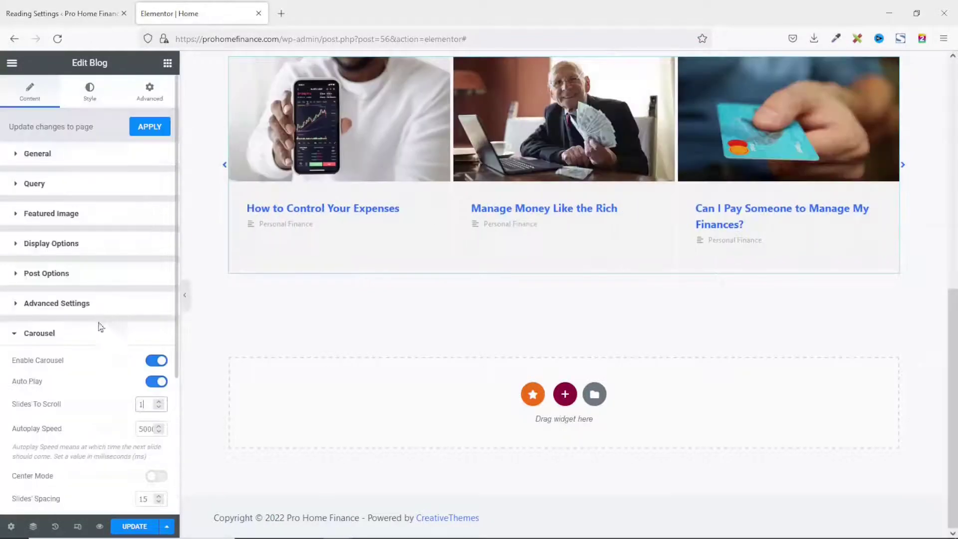
pyautogui.click(153, 364)
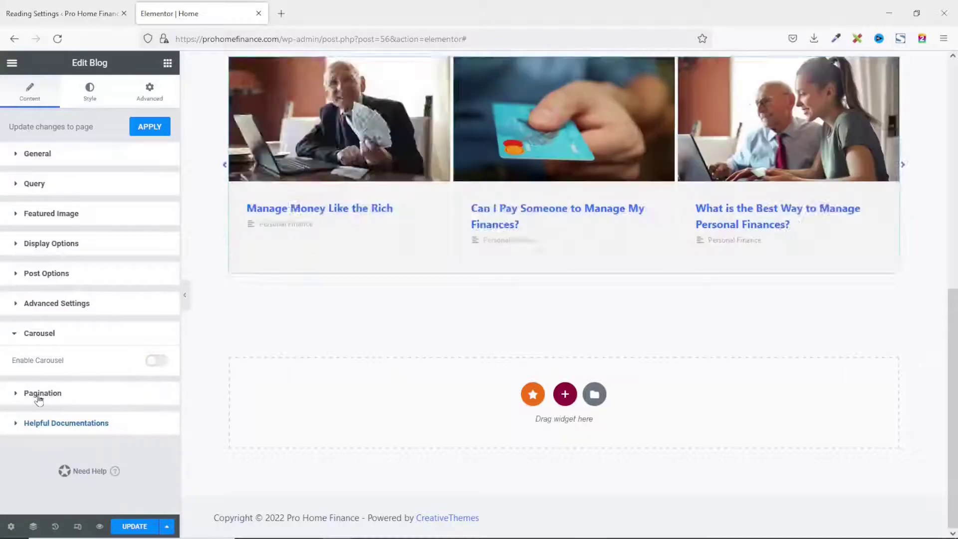
# - Try enabling pagination for the blog posts, then turn it back off
pyautogui.click(39, 394)
pyautogui.scroll(-1, 47, 394)
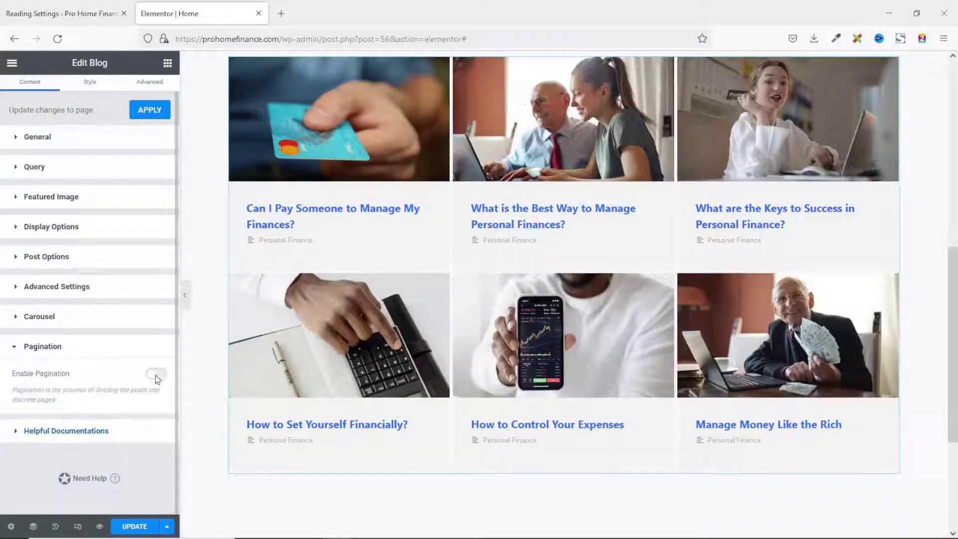
pyautogui.click(155, 375)
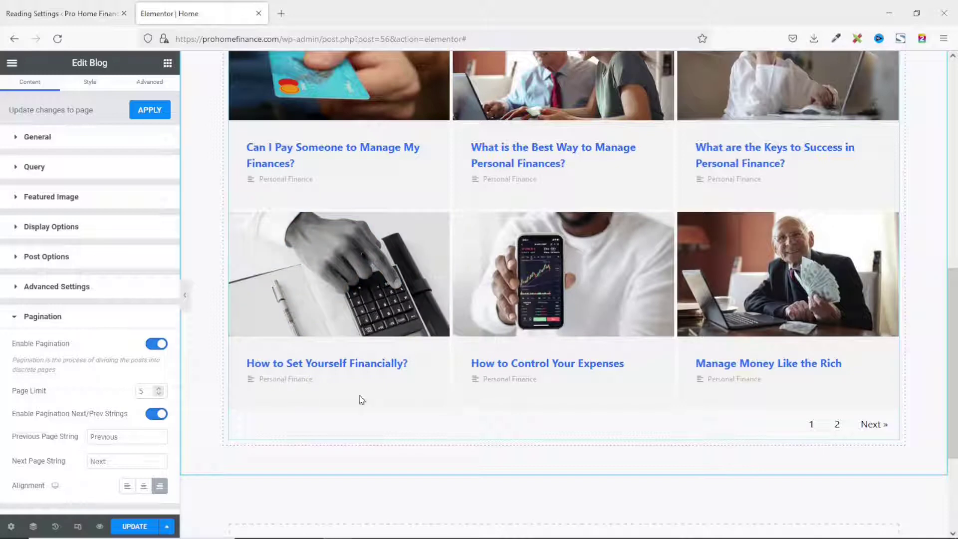
pyautogui.click(151, 345)
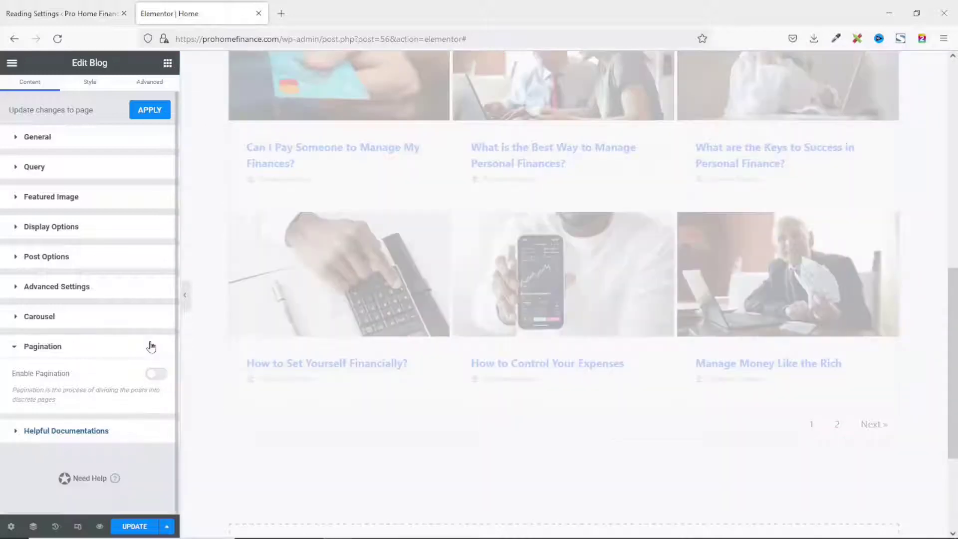
pyautogui.scroll(1, 137, 385)
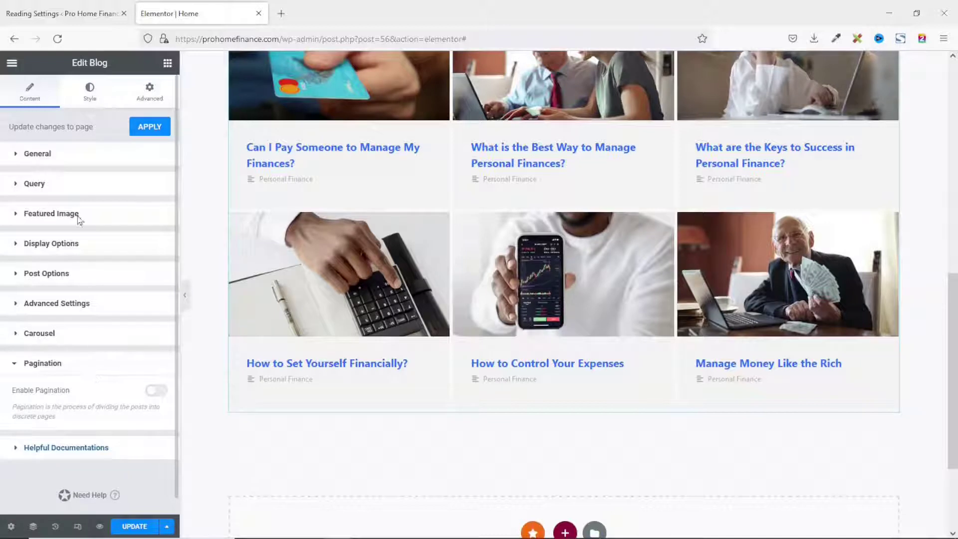
# - In the image style settings, try a red #B72727 overlay color on the post images, then reset it
pyautogui.click(89, 92)
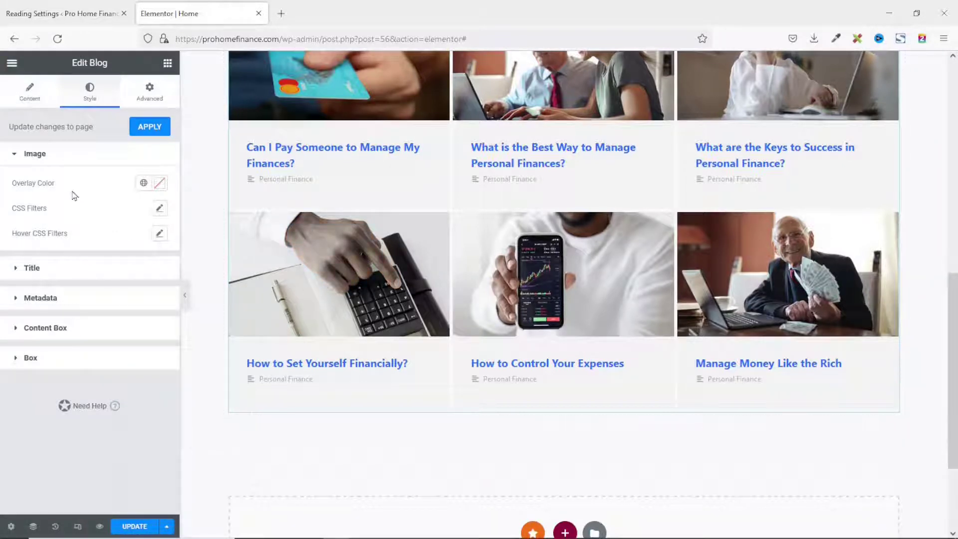
pyautogui.click(159, 186)
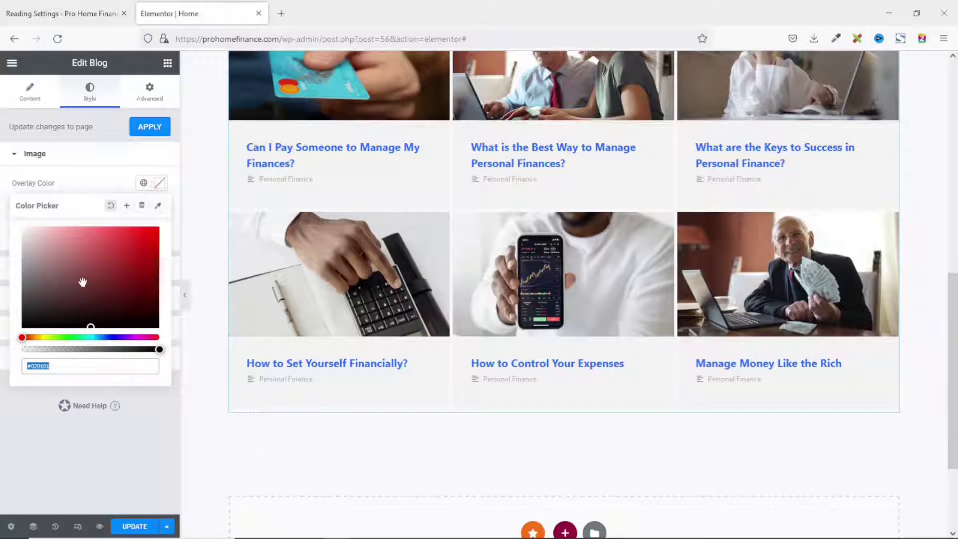
pyautogui.click(130, 255)
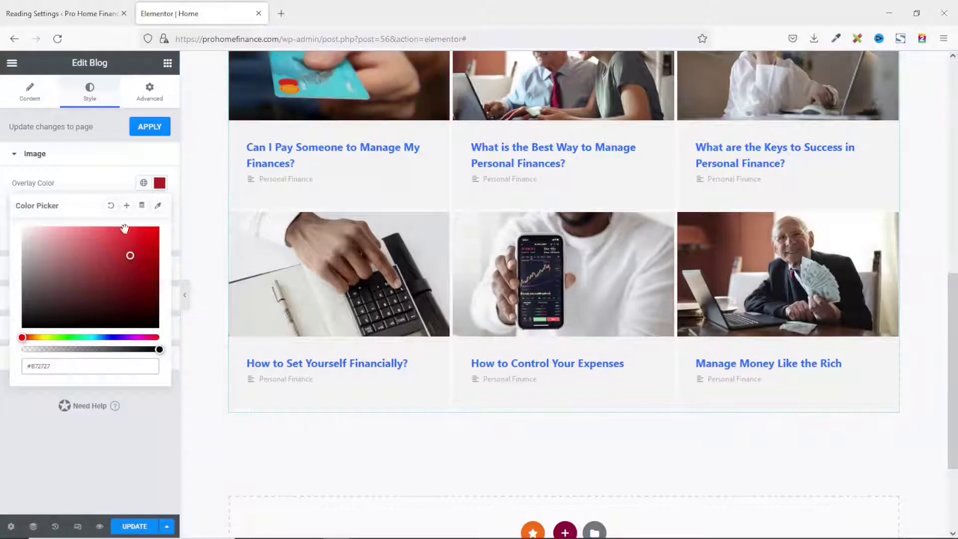
pyautogui.click(111, 206)
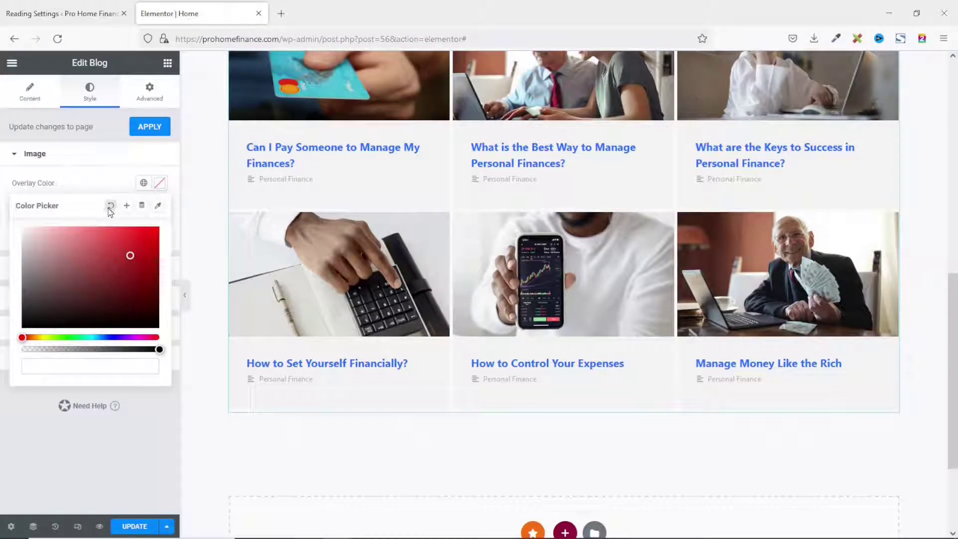
pyautogui.click(118, 185)
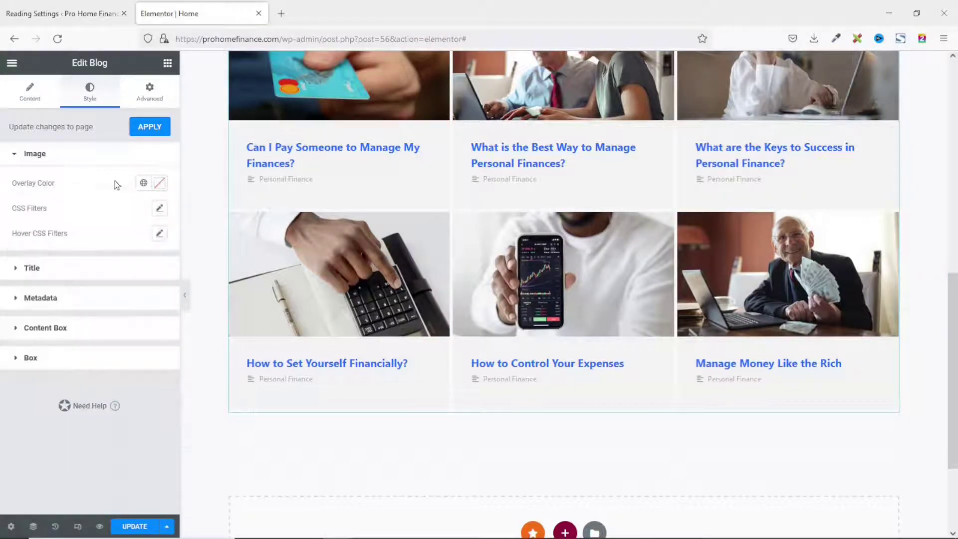
# - Review the post title's typography options and set the title color to 444343
pyautogui.click(30, 268)
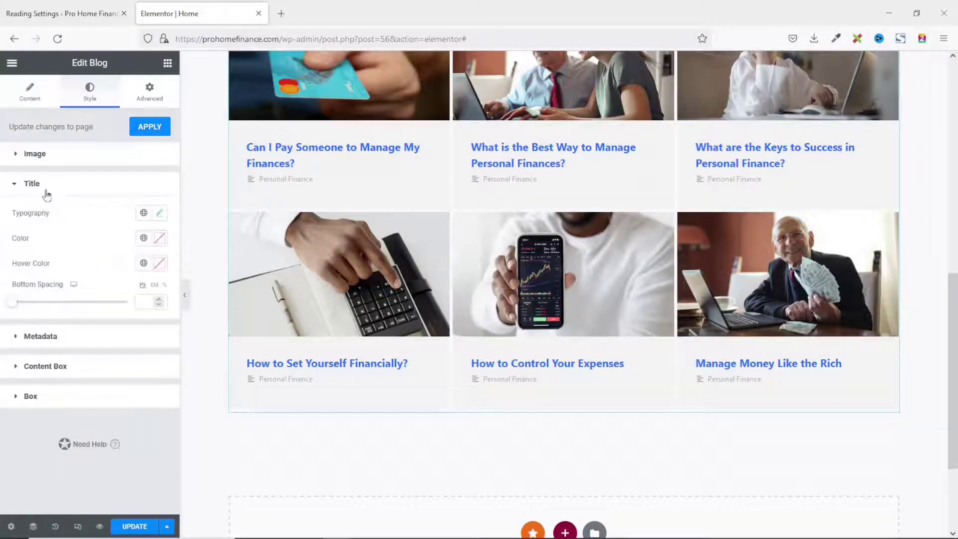
pyautogui.click(160, 214)
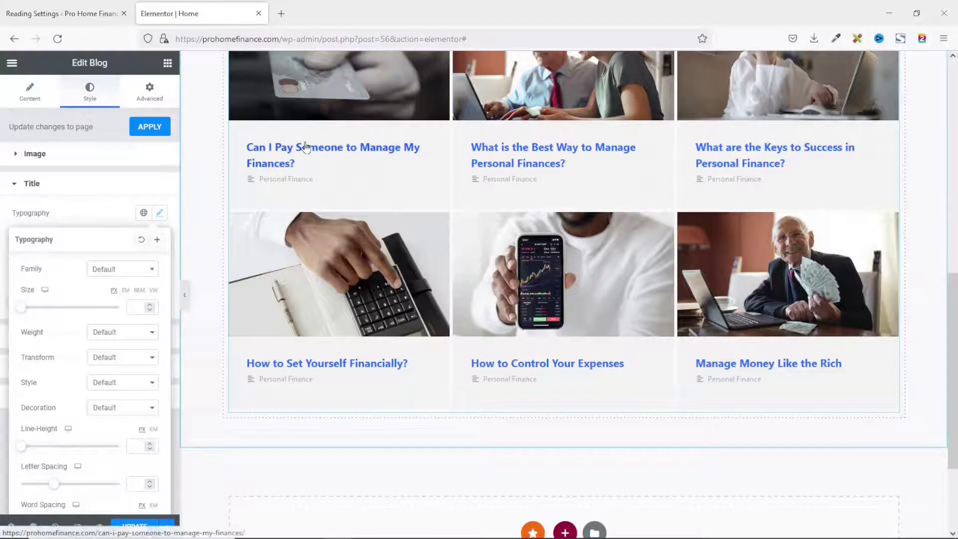
pyautogui.click(105, 213)
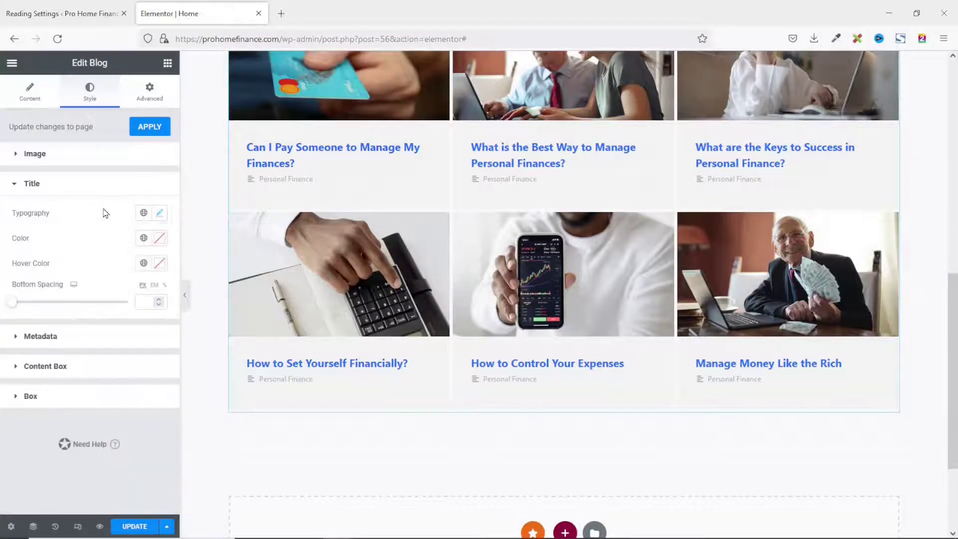
pyautogui.click(159, 239)
pyautogui.write('#301F1F')
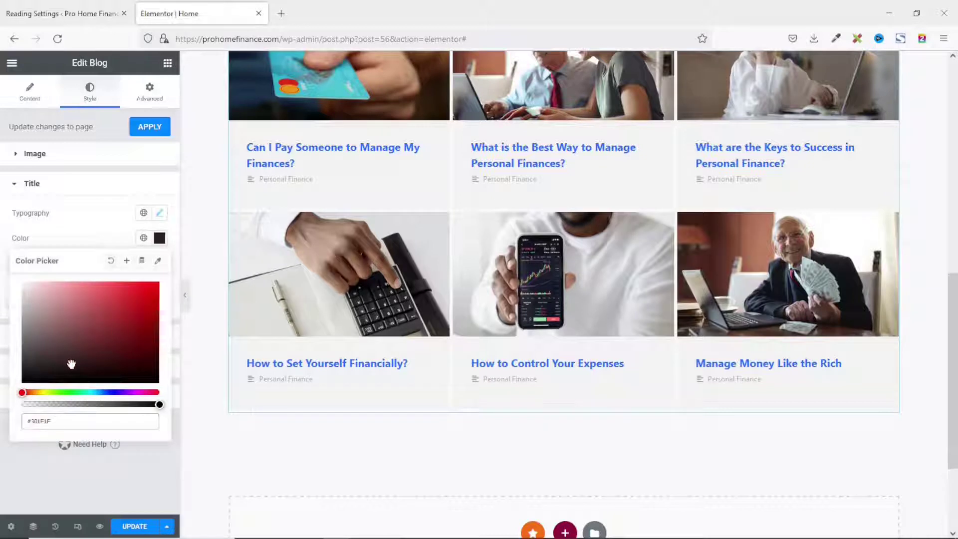
pyautogui.click(127, 321)
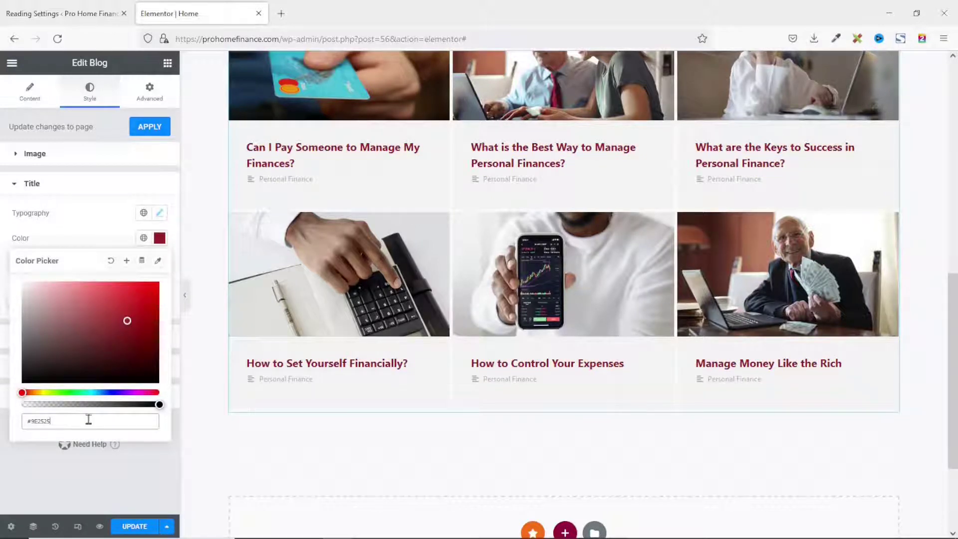
pyautogui.moveTo(74, 419); pyautogui.dragTo(17, 419)
pyautogui.write('444343')
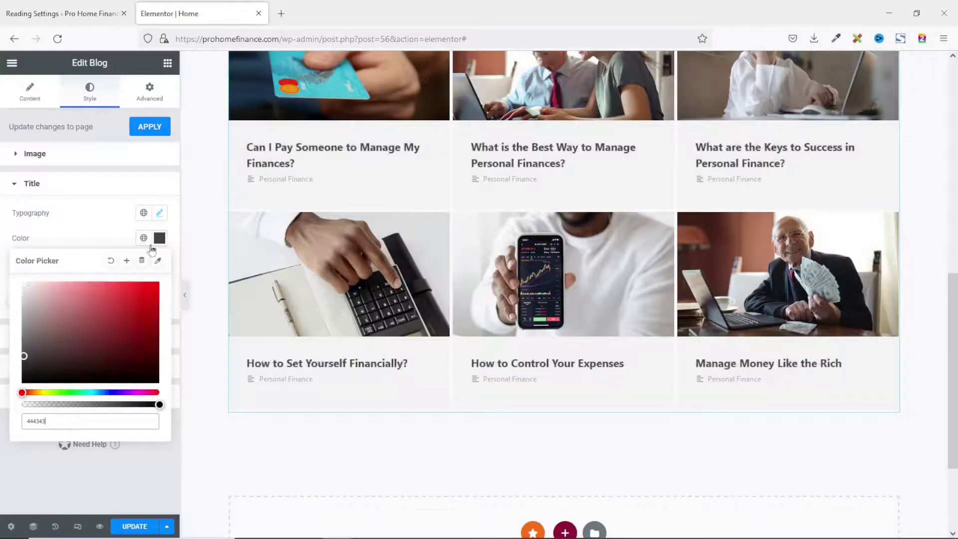
pyautogui.click(160, 239)
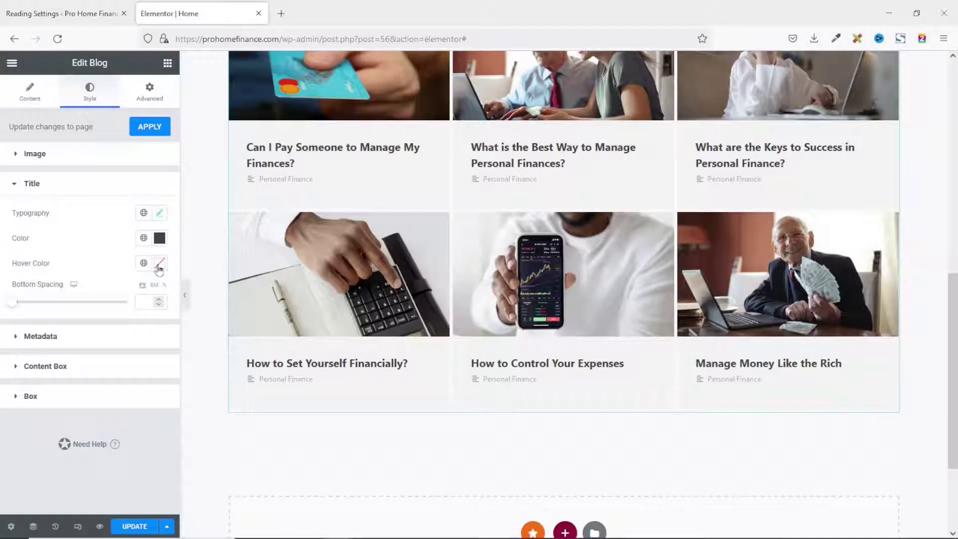
# - Set the post title's hover color to 8d8d8d
pyautogui.click(159, 266)
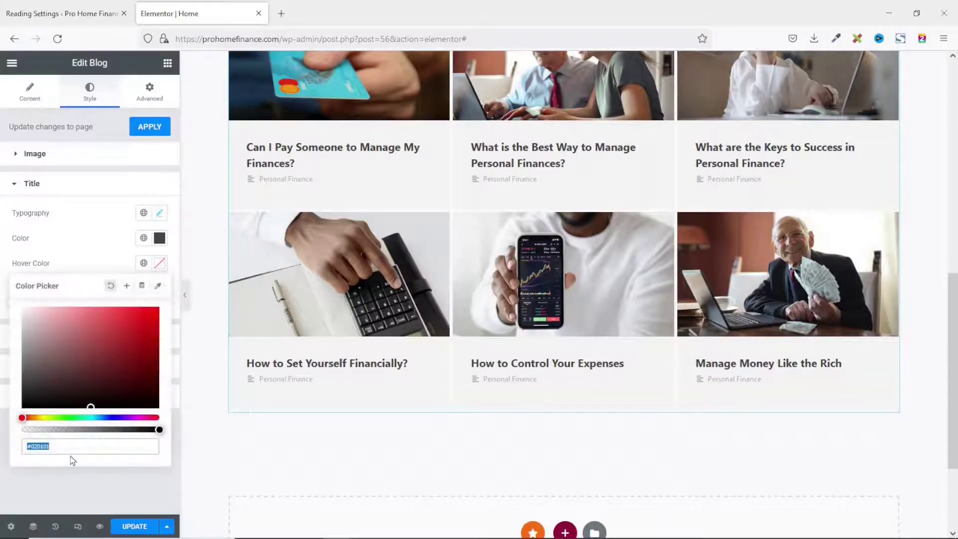
pyautogui.write('8d8d8d')
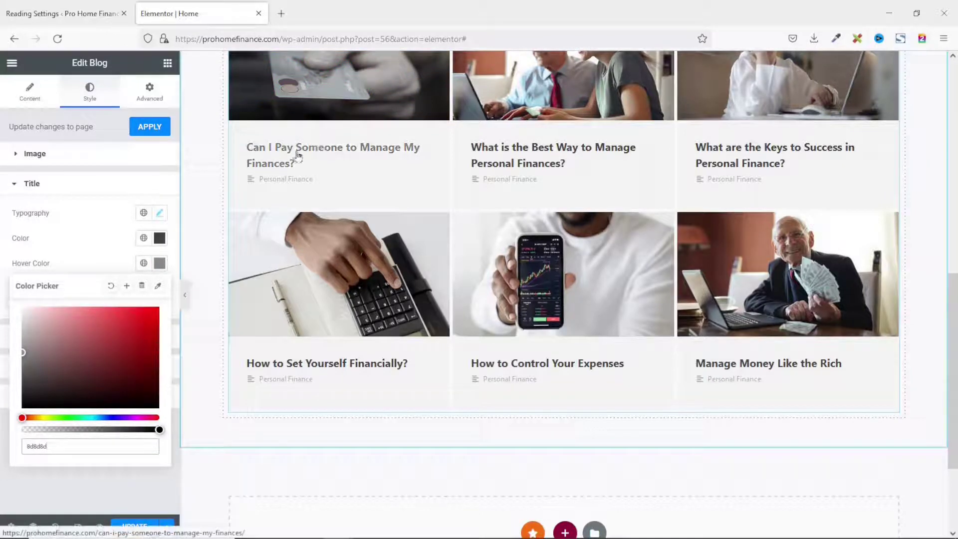
pyautogui.click(159, 265)
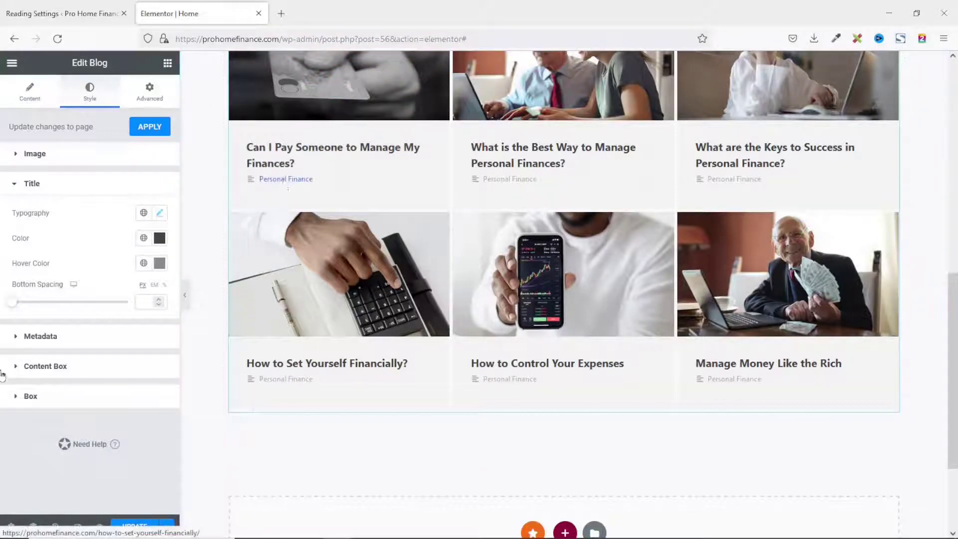
# - Try increasing the title's bottom spacing, then clear the value
pyautogui.moveTo(14, 303); pyautogui.dragTo(69, 302)
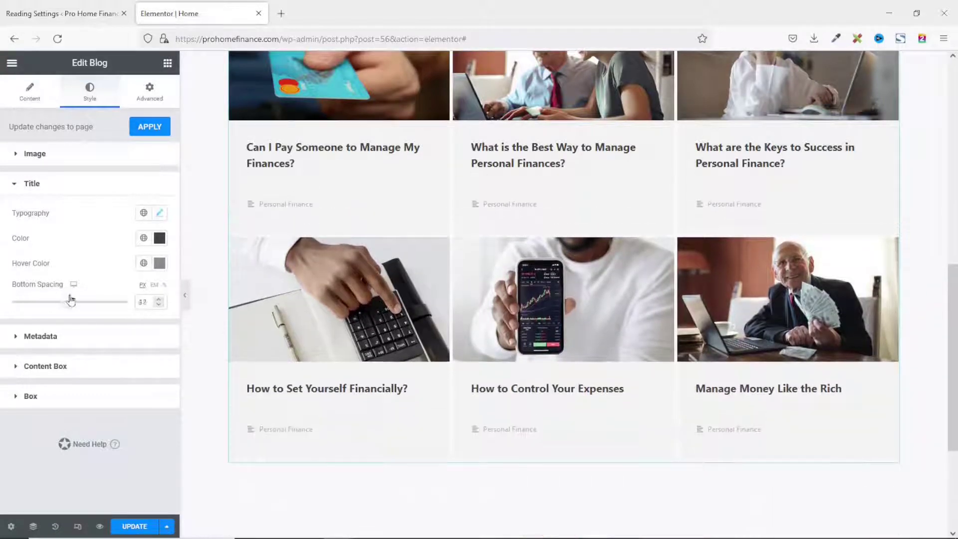
pyautogui.doubleClick(151, 303)
pyautogui.press('BackSpace')
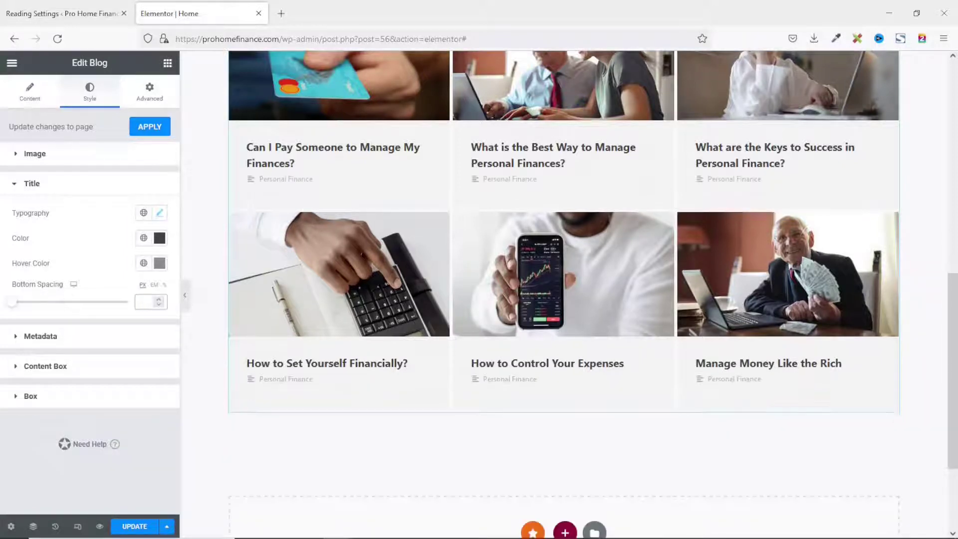
# - Set the metadata color to the global color Blue and the links hover color to the global color Text
pyautogui.click(36, 337)
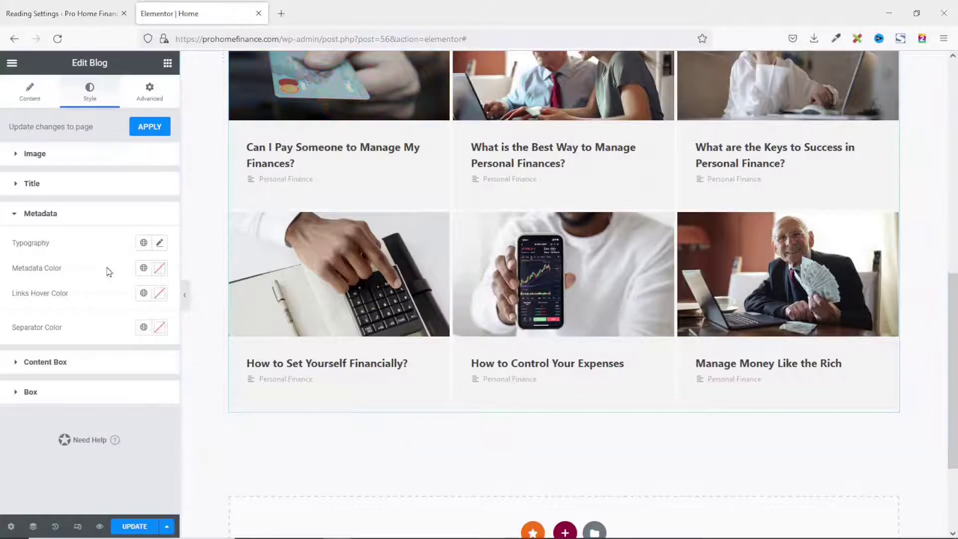
pyautogui.click(156, 270)
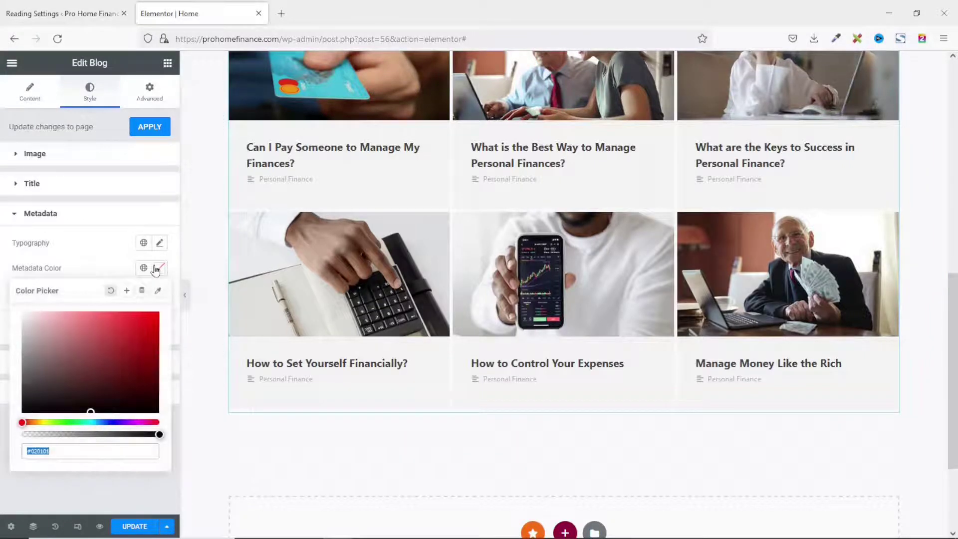
pyautogui.click(143, 270)
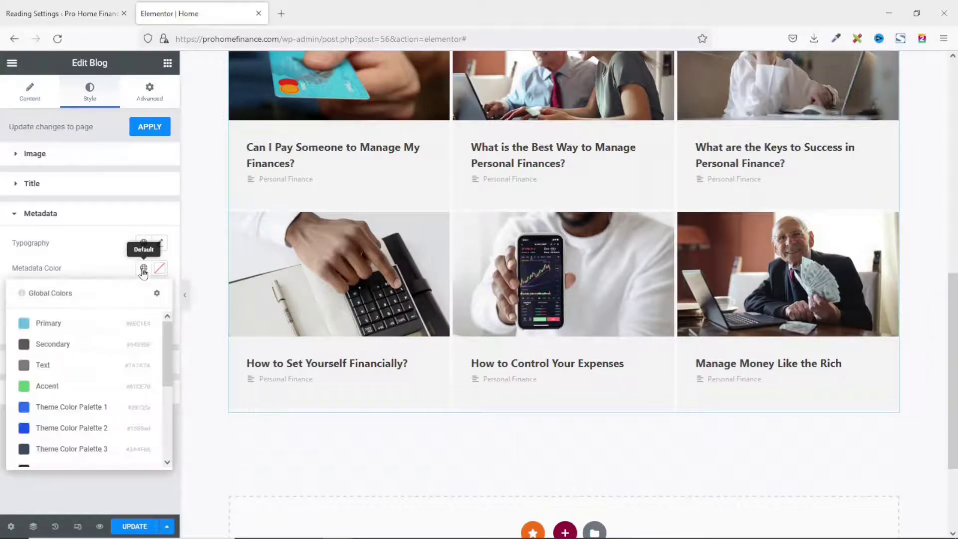
pyautogui.scroll(-5, 86, 389)
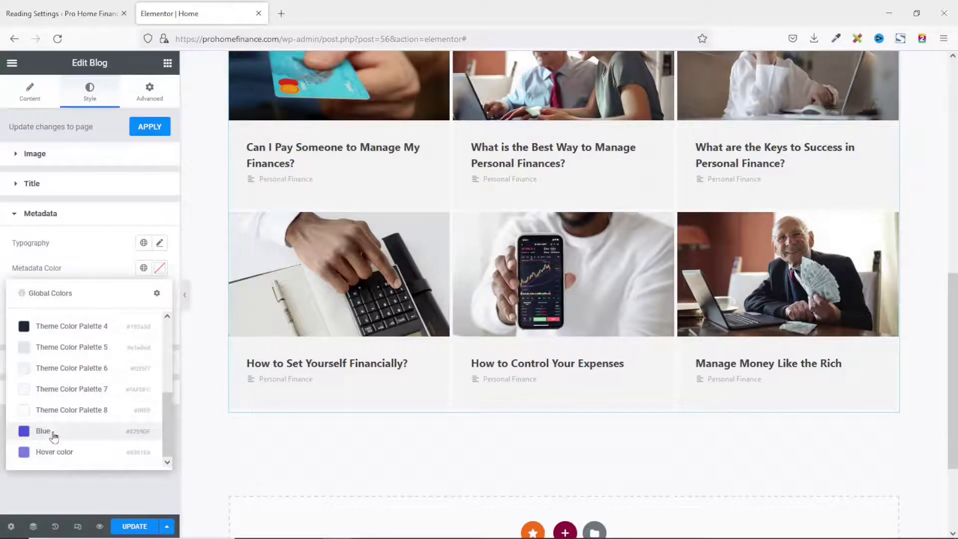
pyautogui.click(43, 431)
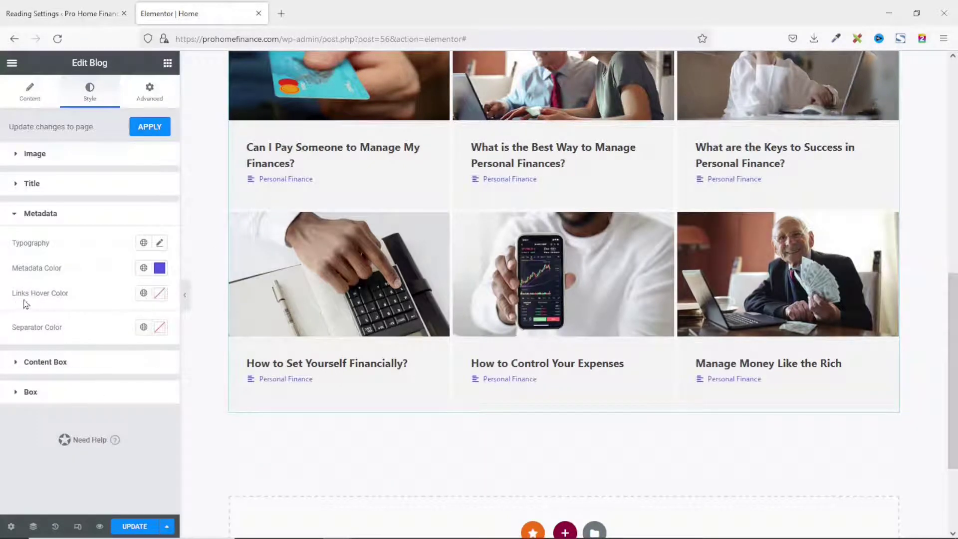
pyautogui.click(144, 295)
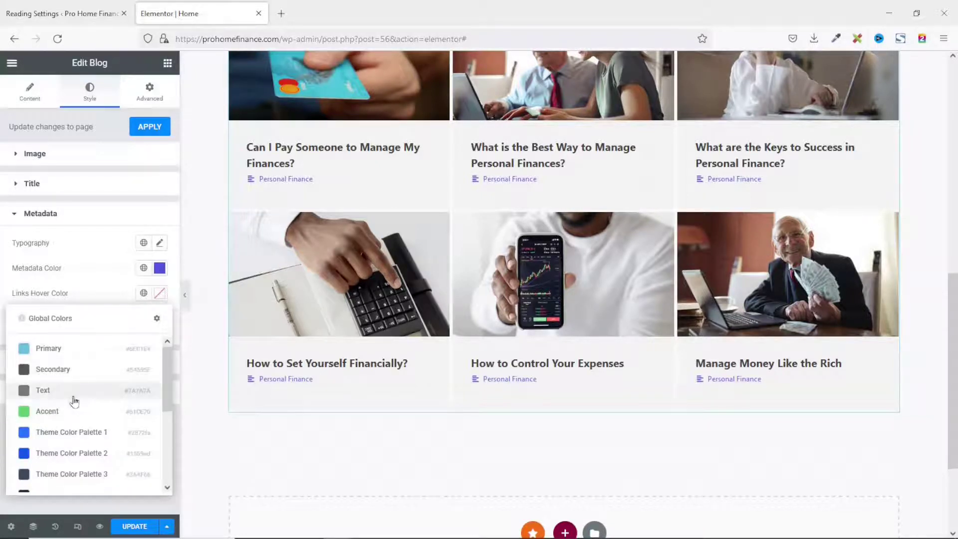
pyautogui.click(43, 390)
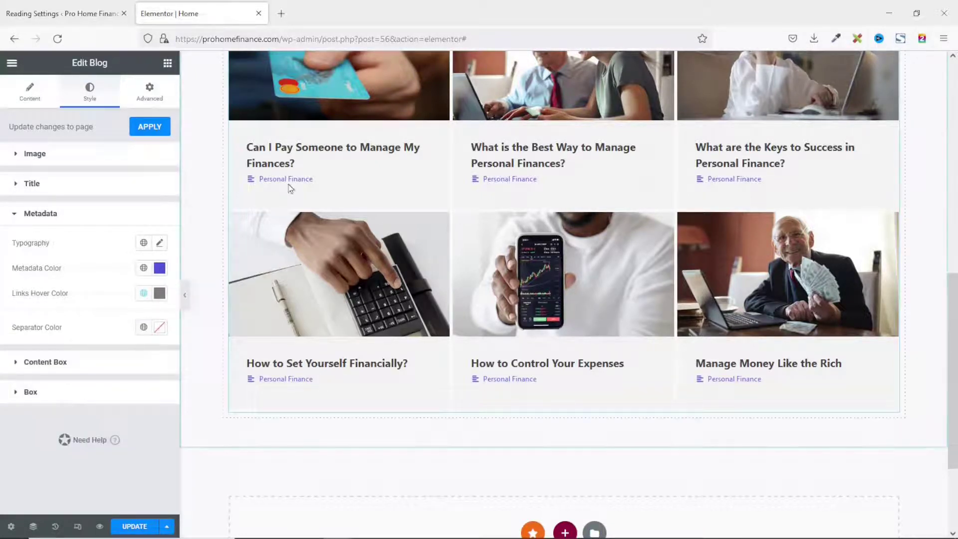
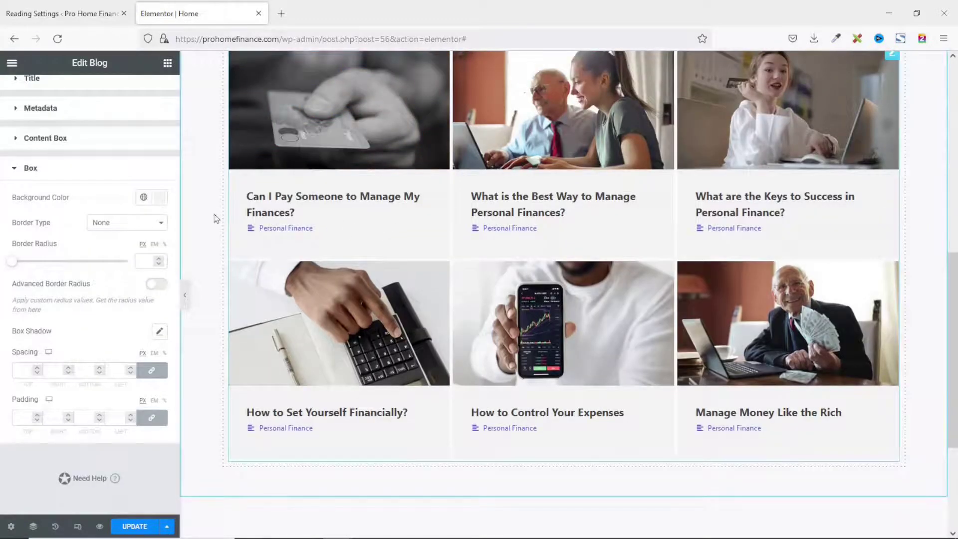
# - Check the post boxes' background color, try a solid border on them, and set the border type back to None
pyautogui.click(160, 202)
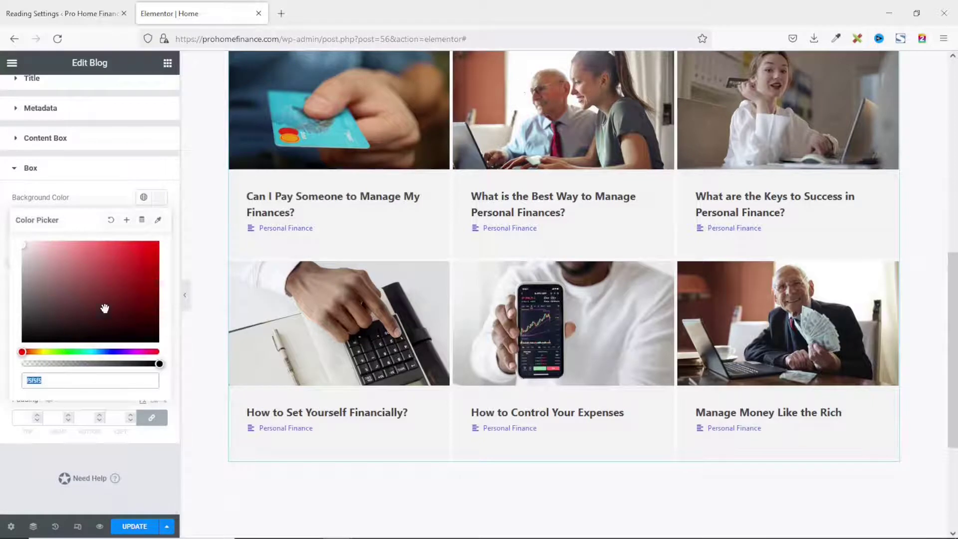
pyautogui.click(159, 200)
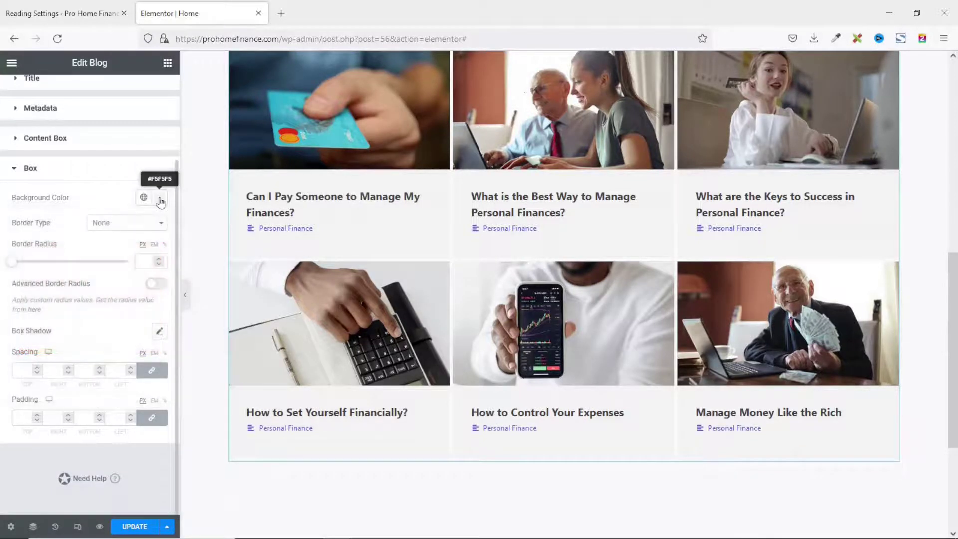
pyautogui.click(131, 223)
pyautogui.click(117, 253)
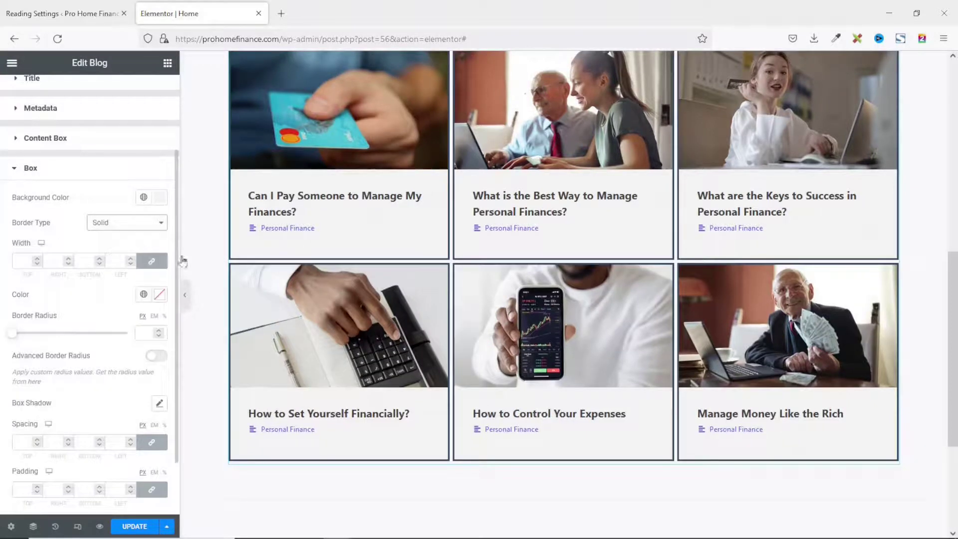
pyautogui.click(106, 225)
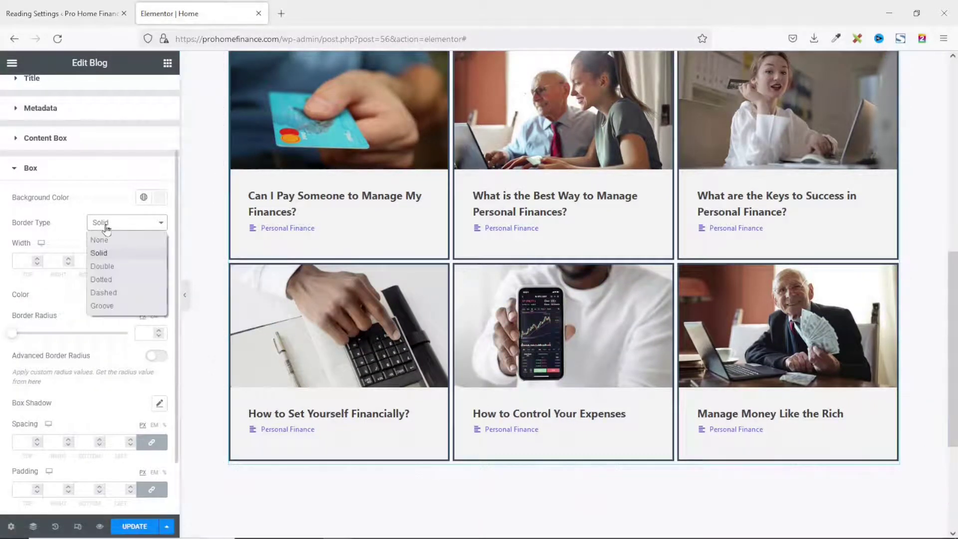
pyautogui.click(102, 241)
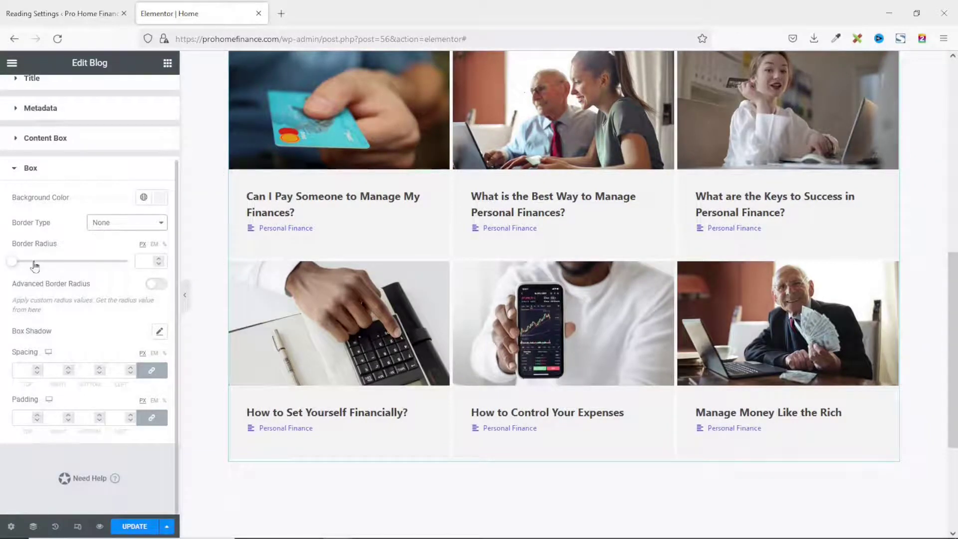
# - Try a border radius of 10 px on the post boxes, then clear the value
pyautogui.click(142, 257)
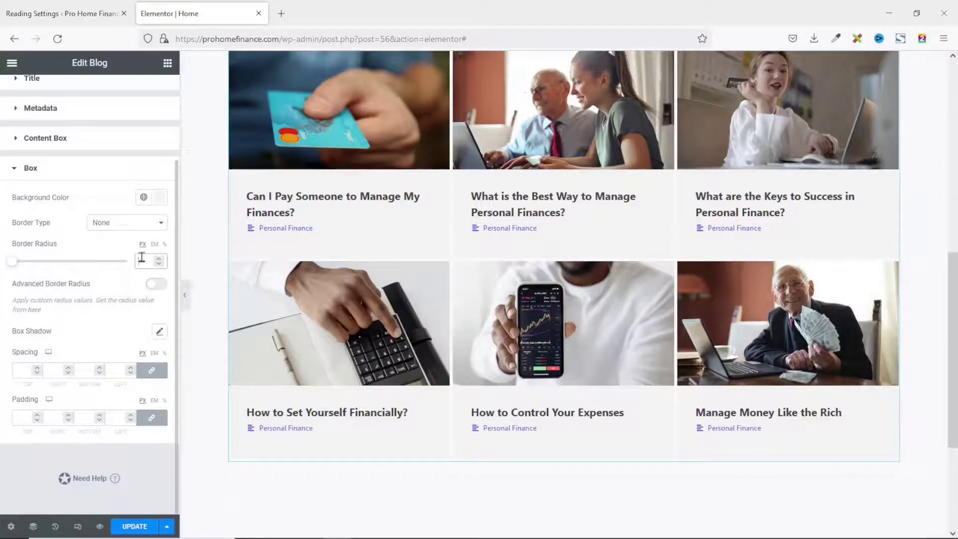
pyautogui.write('10')
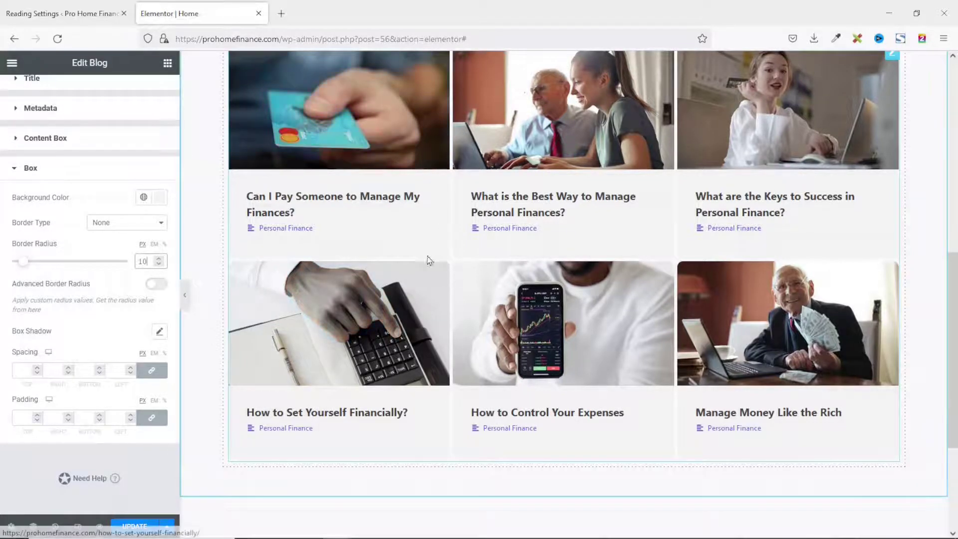
pyautogui.press('BackSpace')
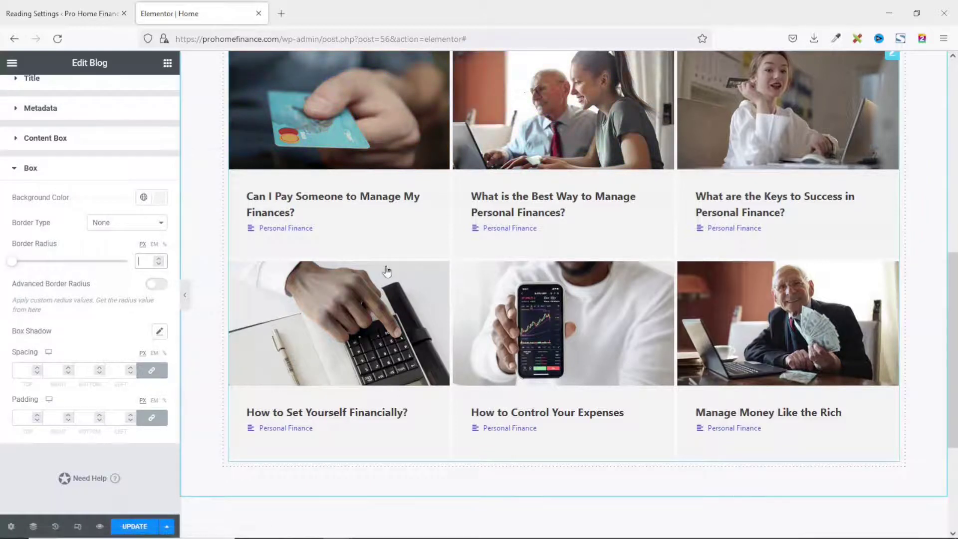
# - Set the post boxes' spacing to 10 px on all four sides
pyautogui.click(23, 371)
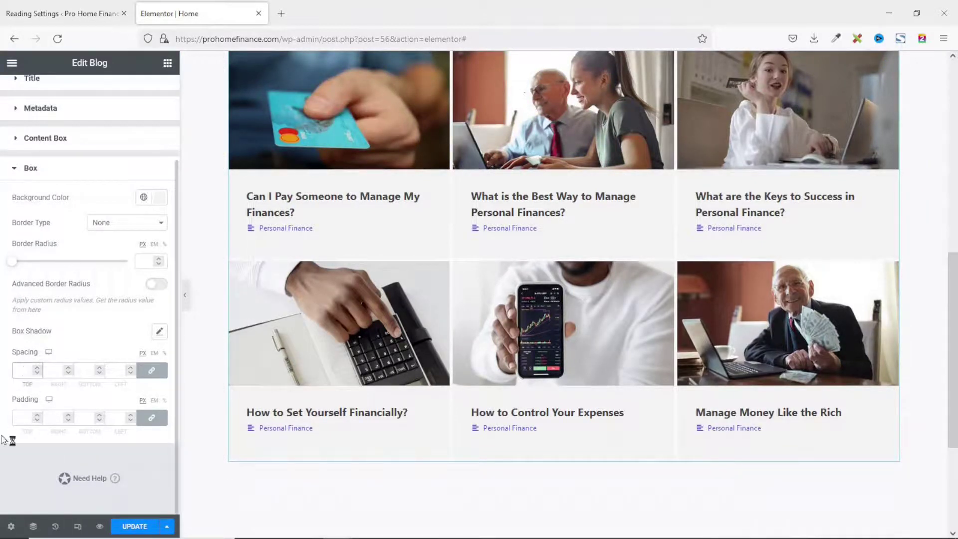
pyautogui.write('10')
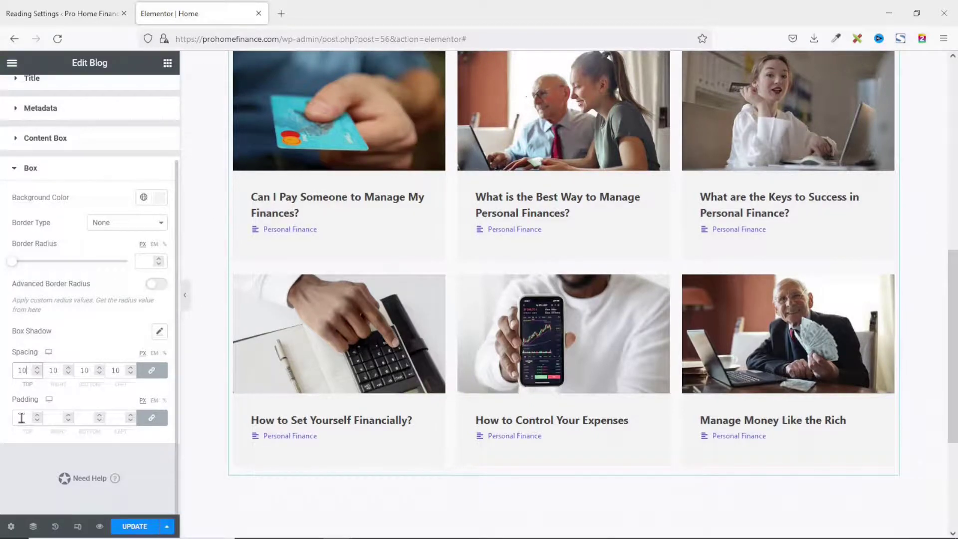
pyautogui.scroll(3, 308, 310)
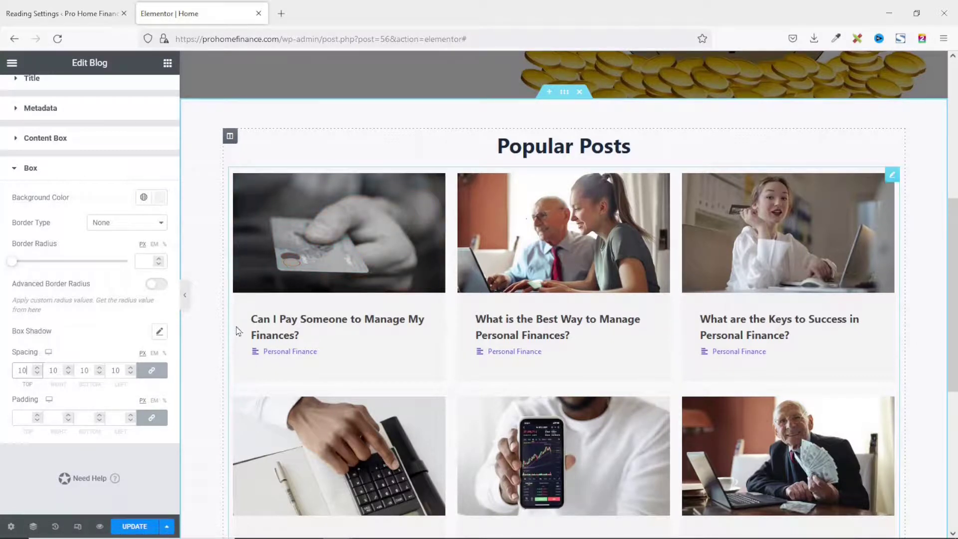
# - Try 20 px of padding on the post boxes, then set the padding to 5 px on all sides
pyautogui.click(24, 417)
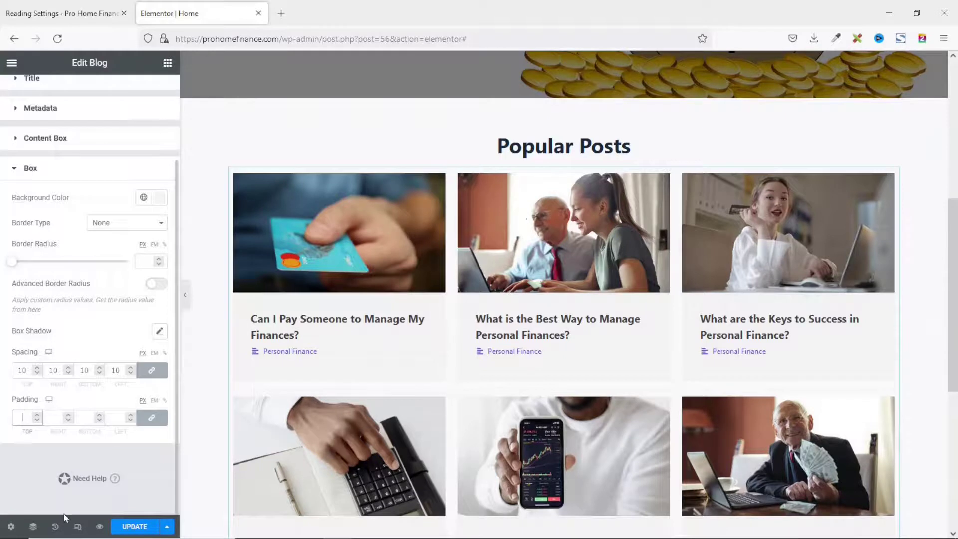
pyautogui.write('20')
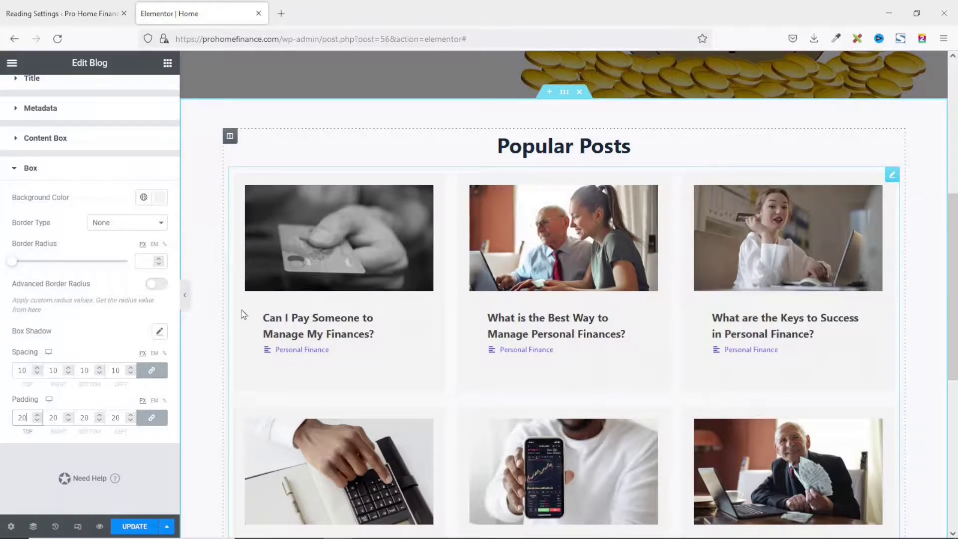
pyautogui.moveTo(27, 419); pyautogui.dragTo(2, 415)
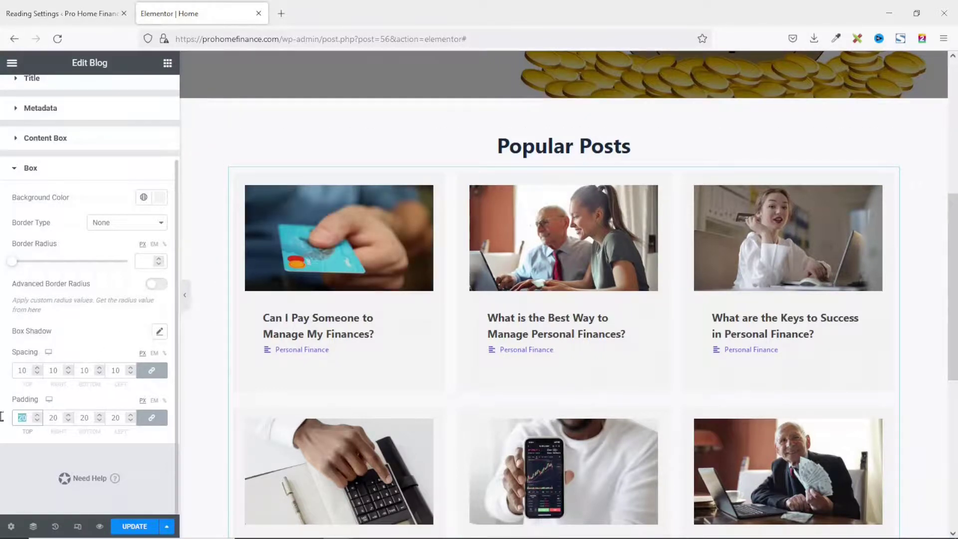
pyautogui.write('5')
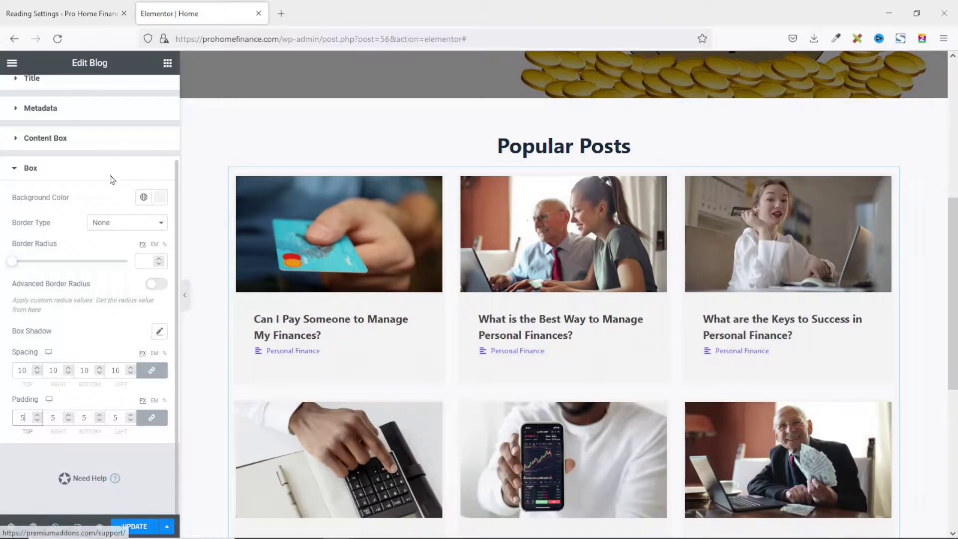
pyautogui.scroll(-4, 203, 321)
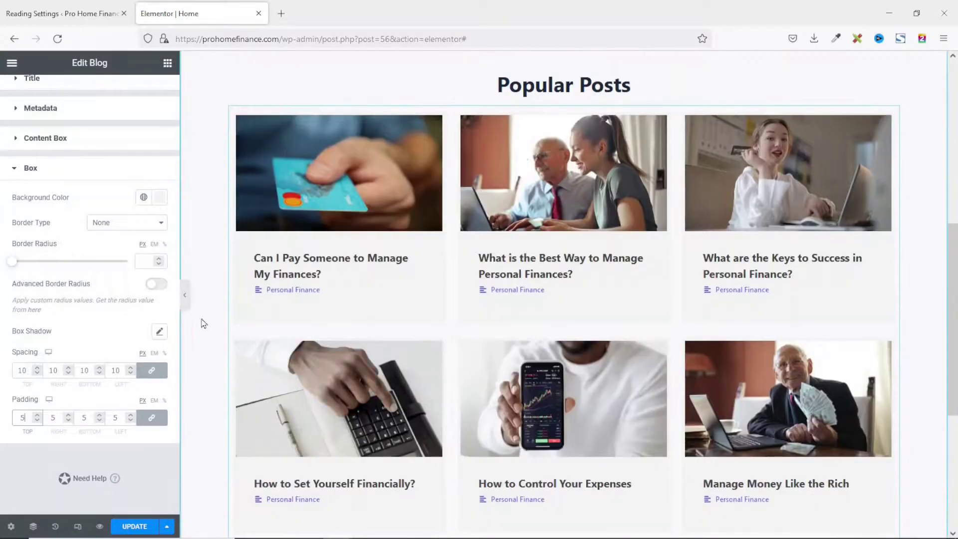
pyautogui.scroll(-2, 772, 168)
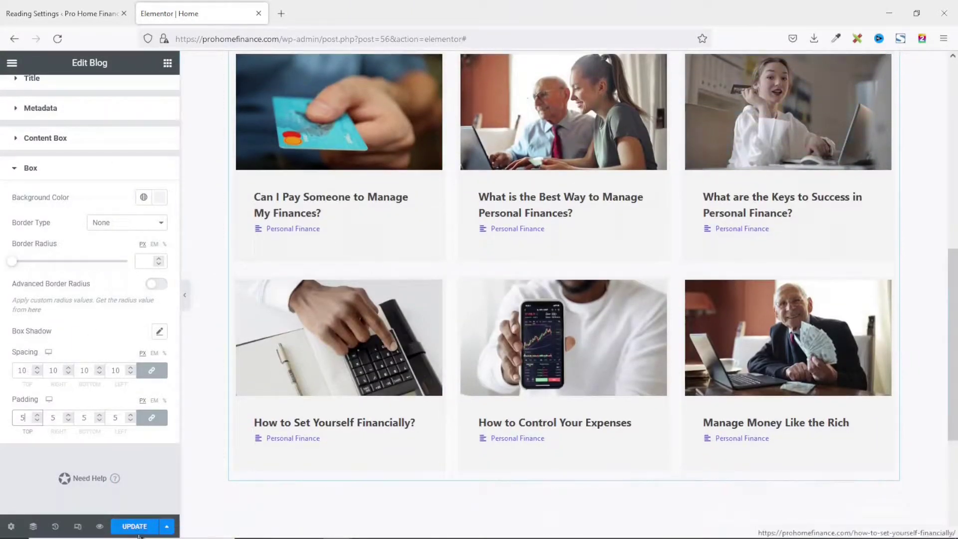
# - Update the home page, preview the Popular Posts section on the live site, and return to the editor
pyautogui.click(136, 527)
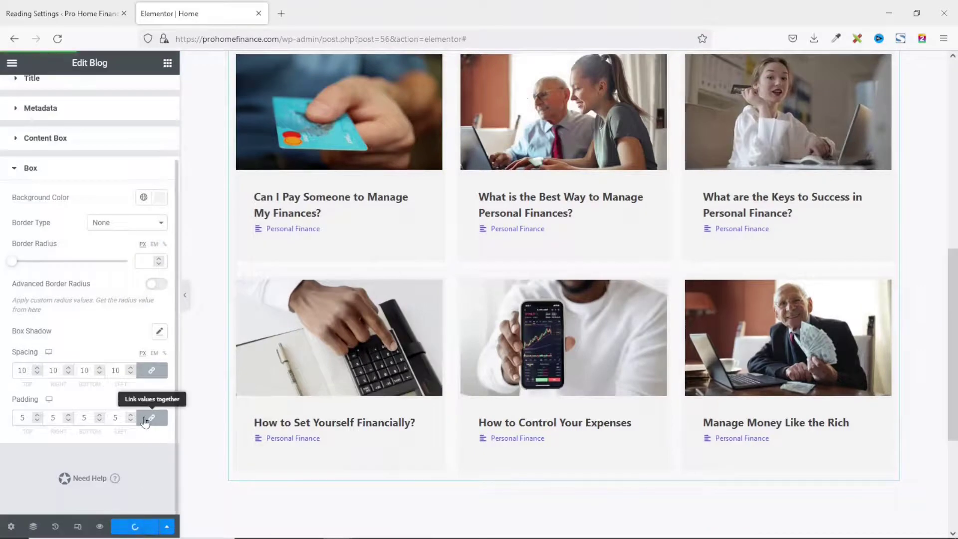
pyautogui.click(100, 527)
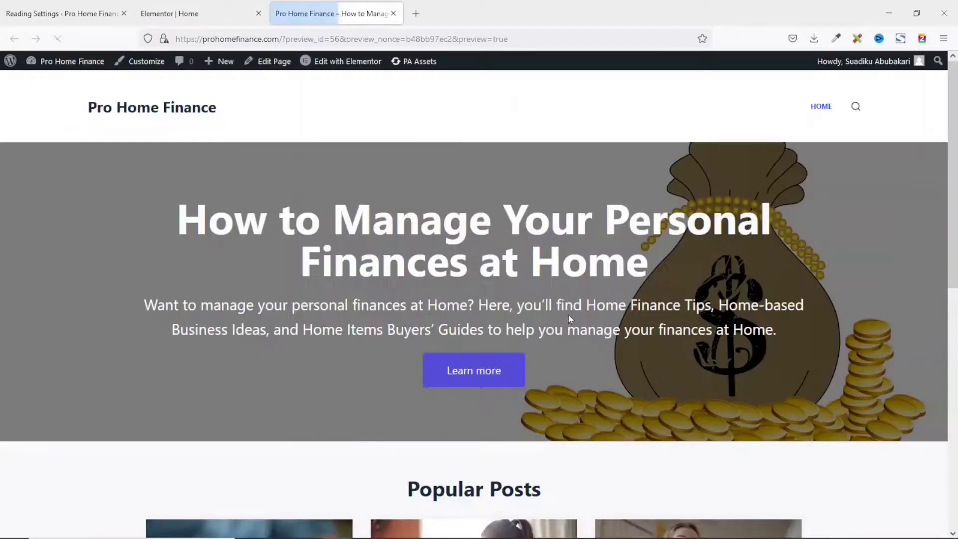
pyautogui.scroll(-8, 571, 319)
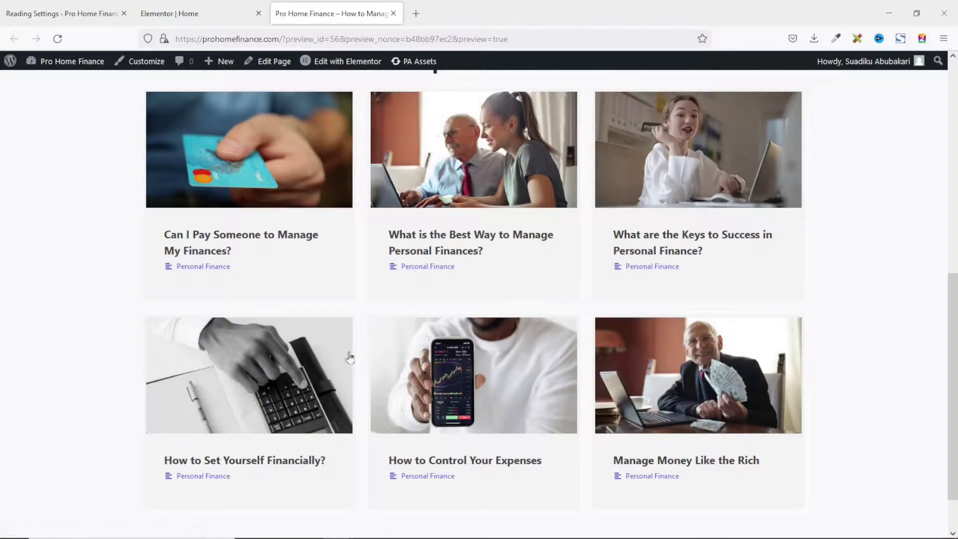
pyautogui.click(393, 13)
pyautogui.scroll(3, 809, 351)
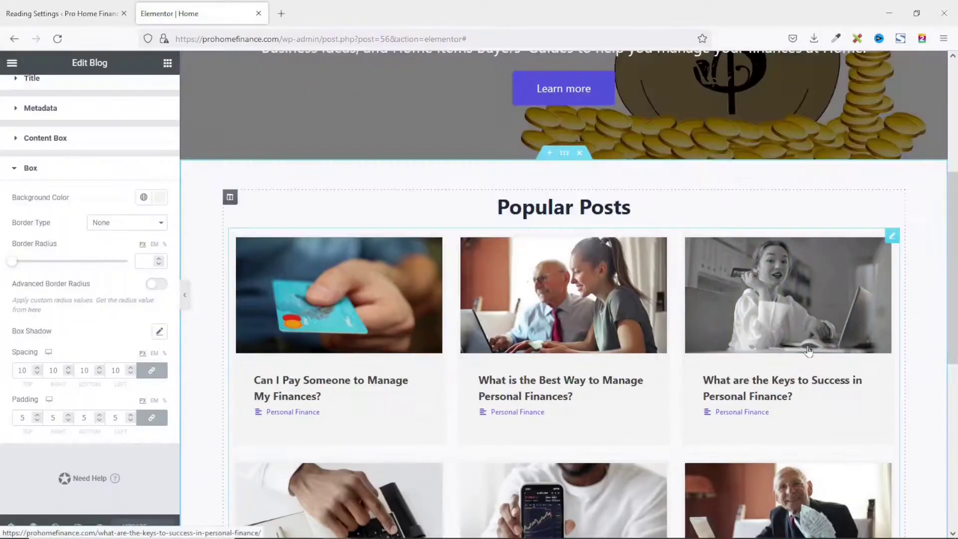